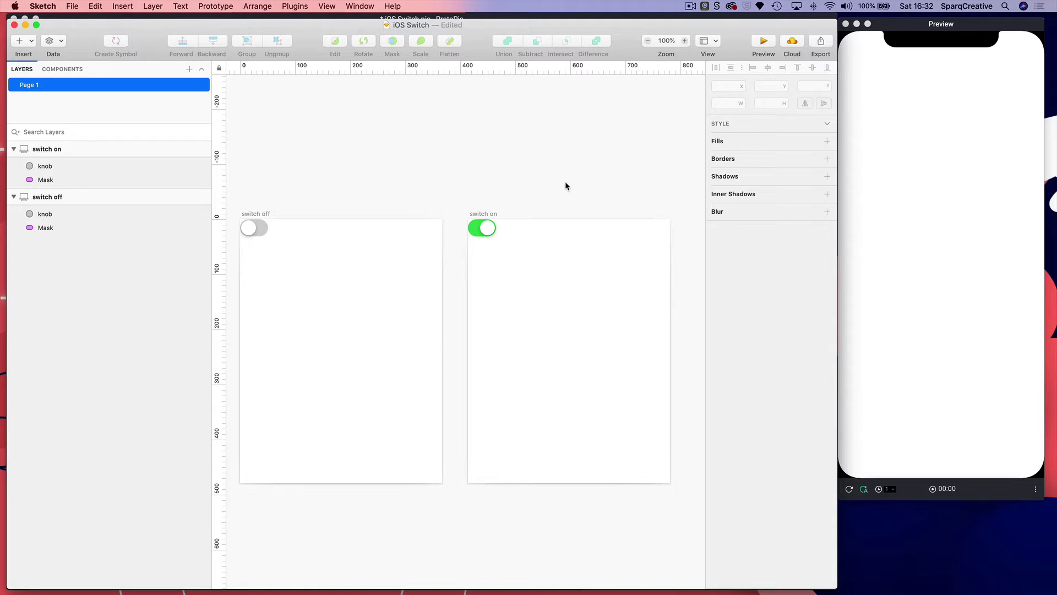
- Inspect the off switch's grey track in Sketch, then bring ProtoPie forward
left_click_drag(98, 29, 98, 28)
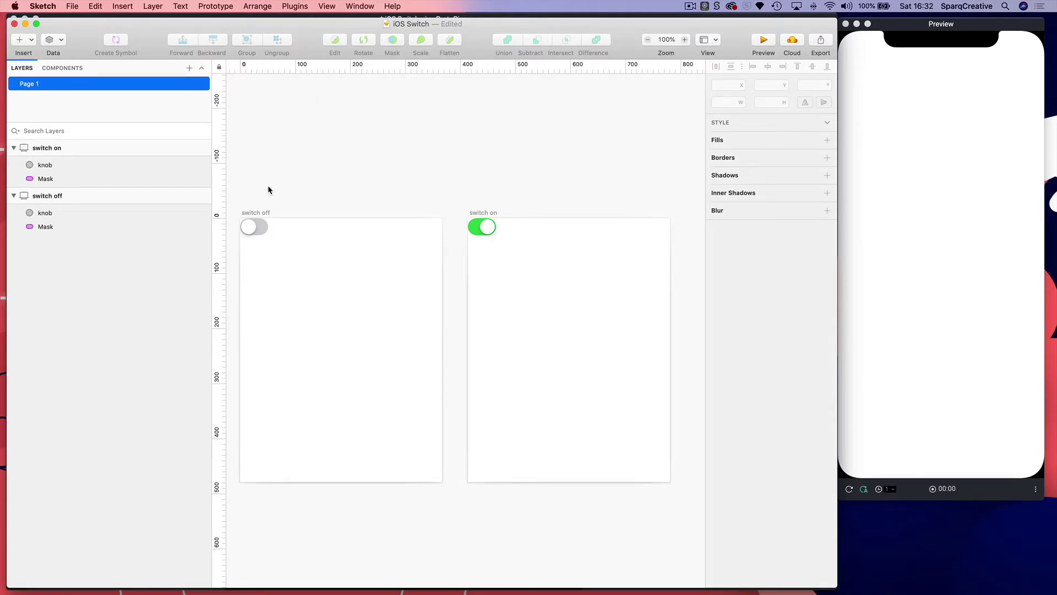
left_click(21, 39)
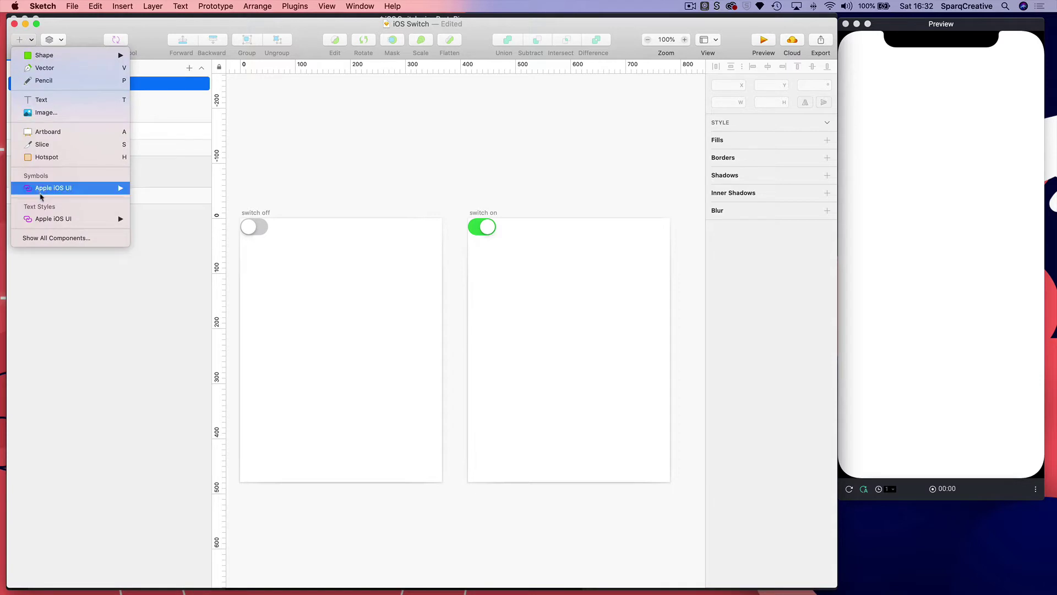
left_click(424, 176)
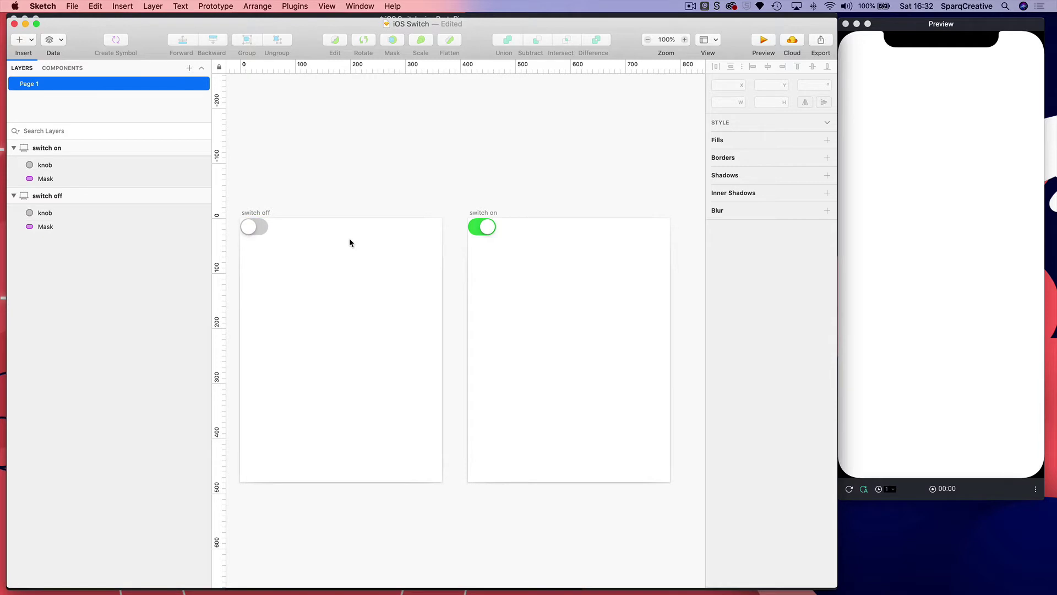
left_click(262, 226)
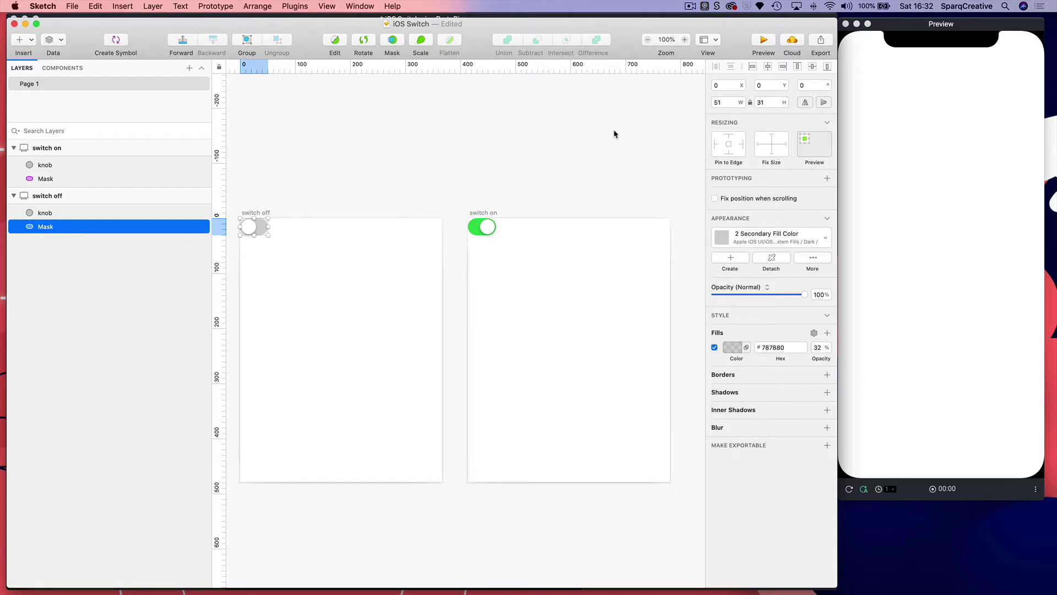
left_click(545, 145)
key("super+Tab")
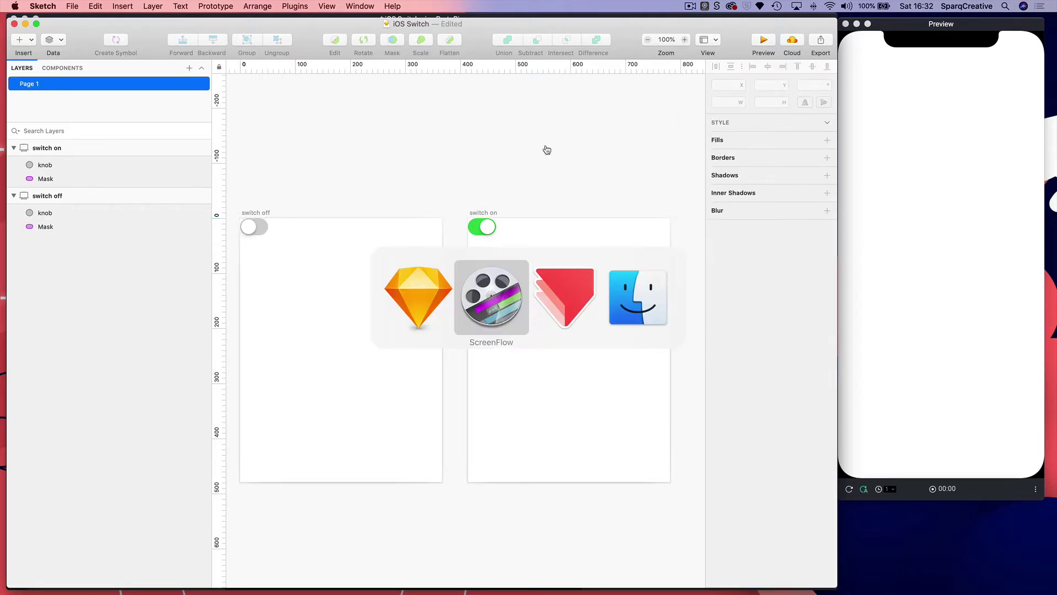
key("super+Tab")
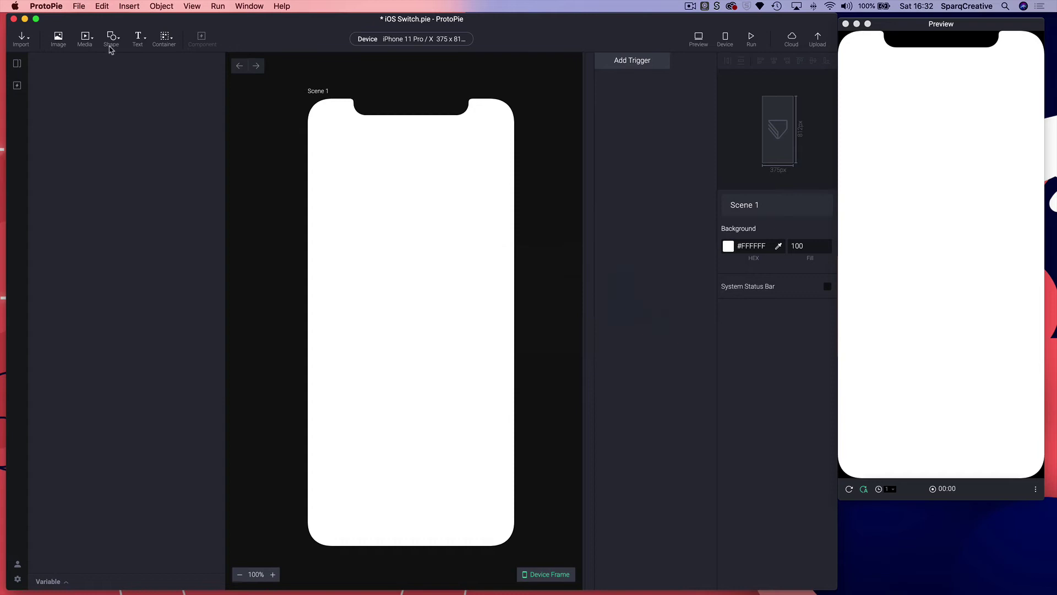
- Add a rectangle to the ProtoPie scene and size it 51 × 31
left_click(110, 50)
left_click(130, 62)
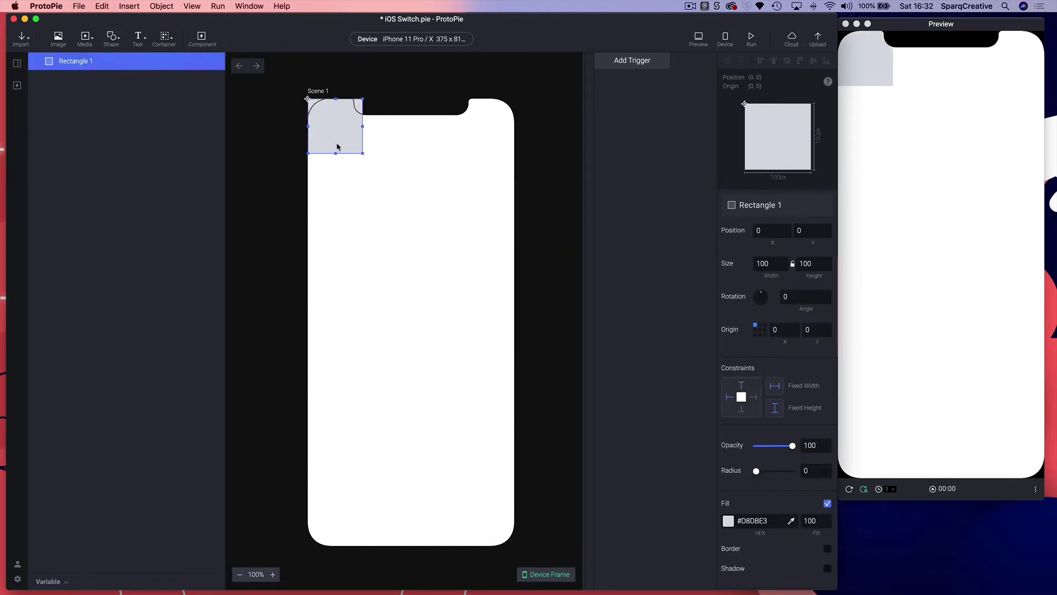
left_click_drag(337, 147, 394, 282)
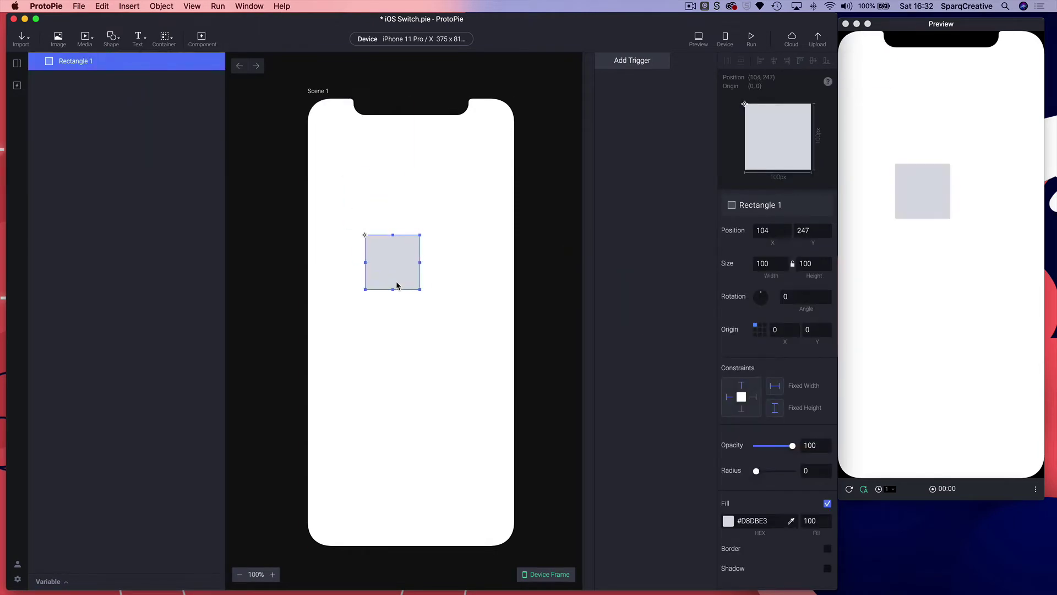
left_click(774, 264)
type("51")
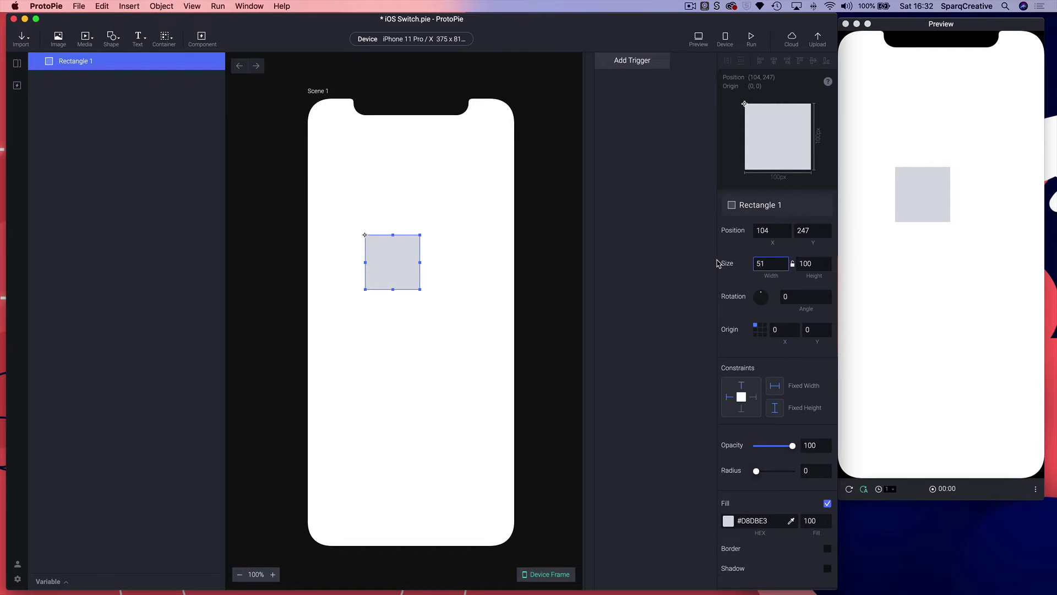
key("Tab")
type("31")
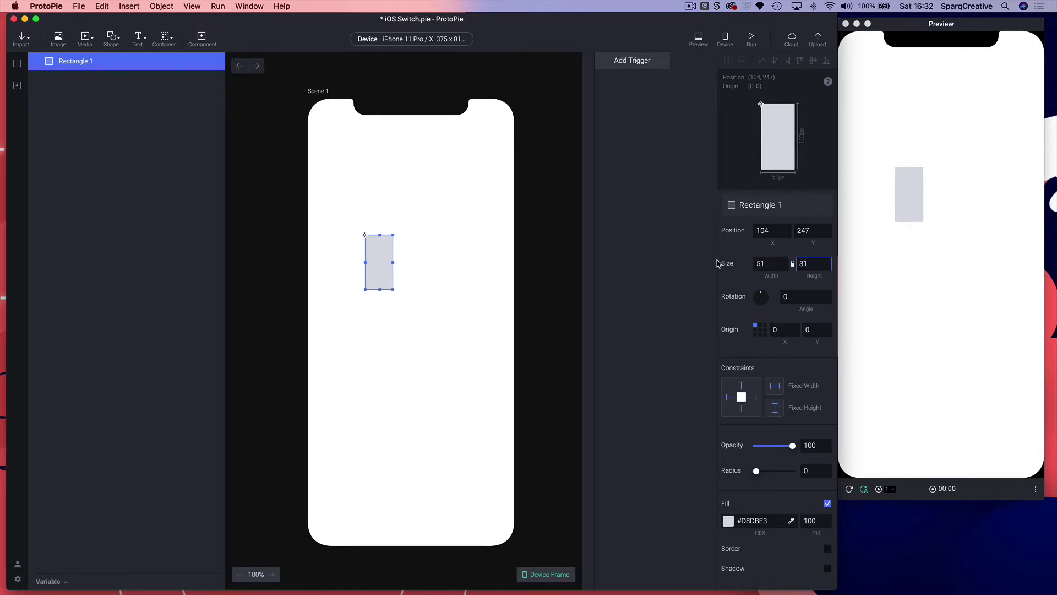
key("Return")
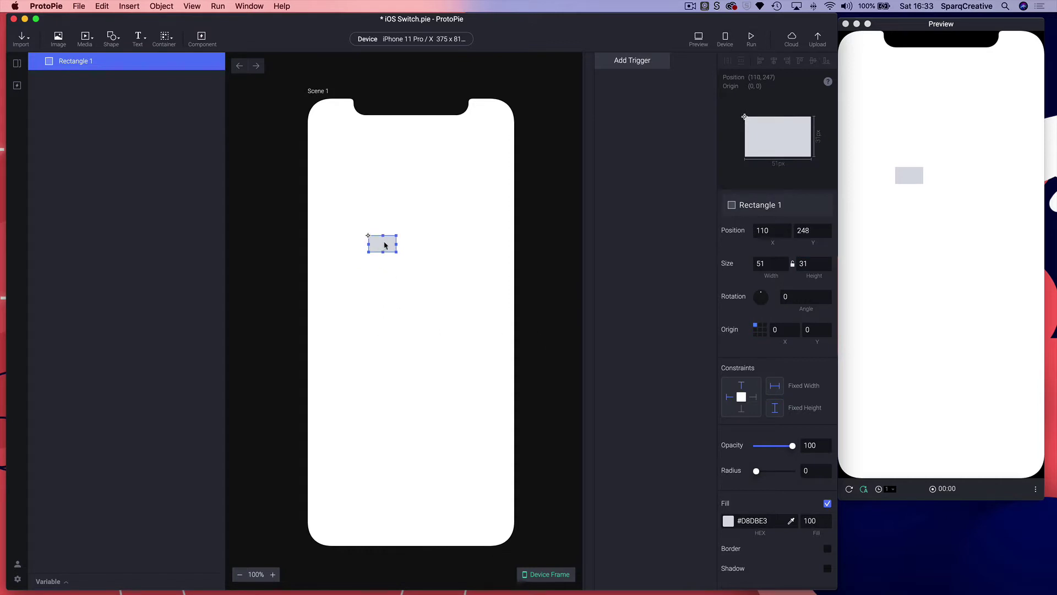
- Give the rectangle corner radius 31 and nudge the pill into place
left_click_drag(379, 245, 398, 252)
left_click(424, 287)
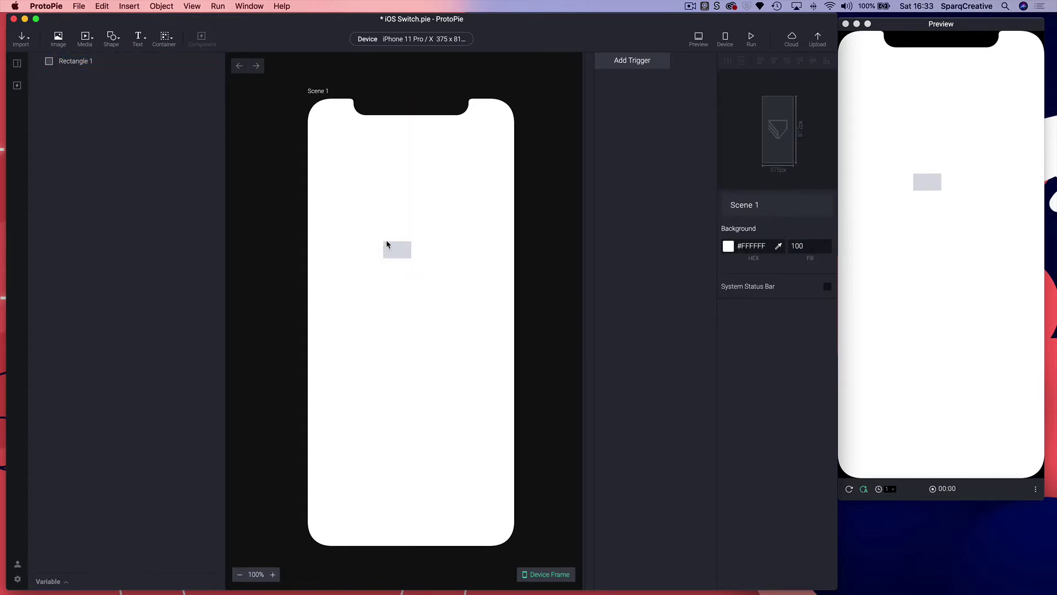
left_click(395, 251)
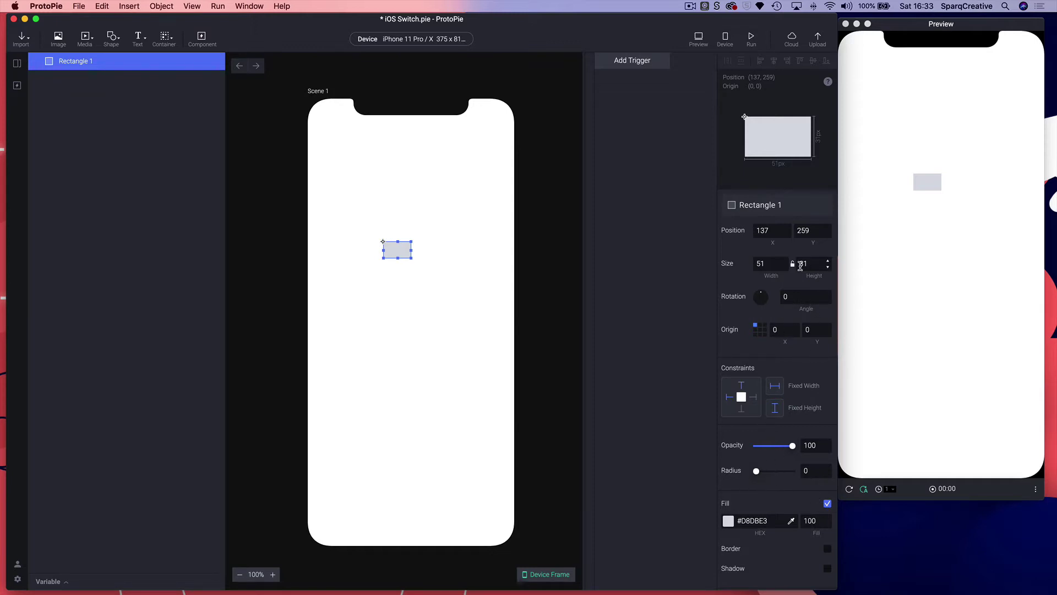
left_click(798, 471)
key("Return")
left_click(384, 451)
left_click(401, 248)
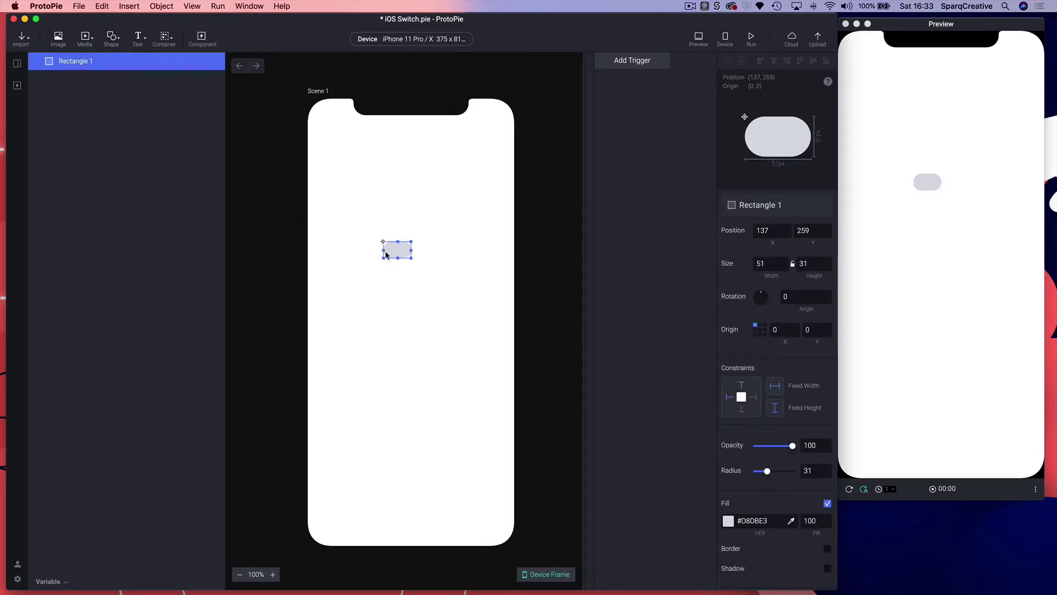
left_click(404, 275)
left_click(396, 250)
left_click_drag(396, 250, 403, 253)
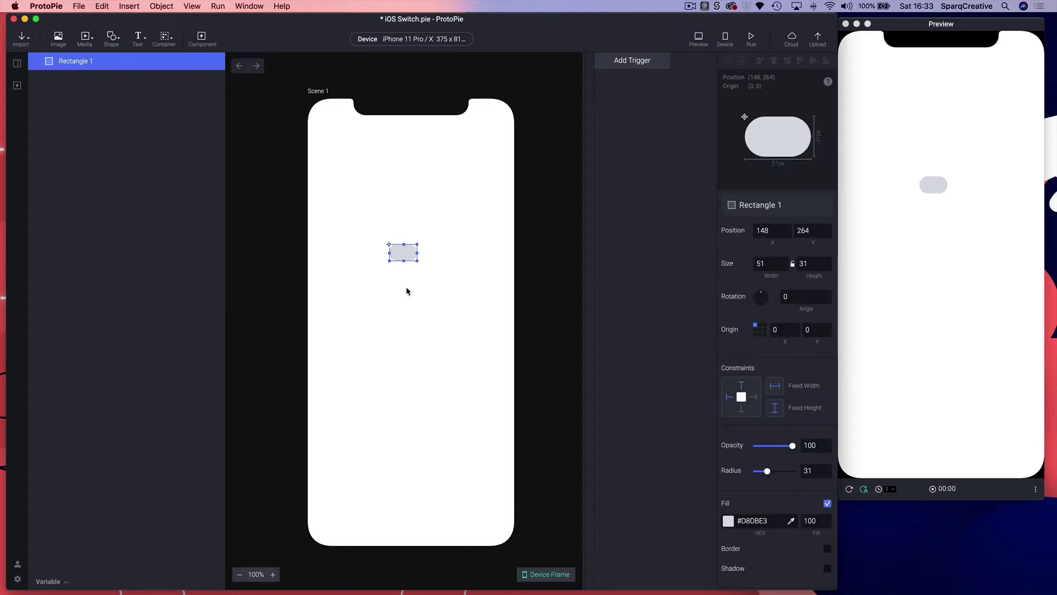
key("super+Tab")
key("super+Tab")
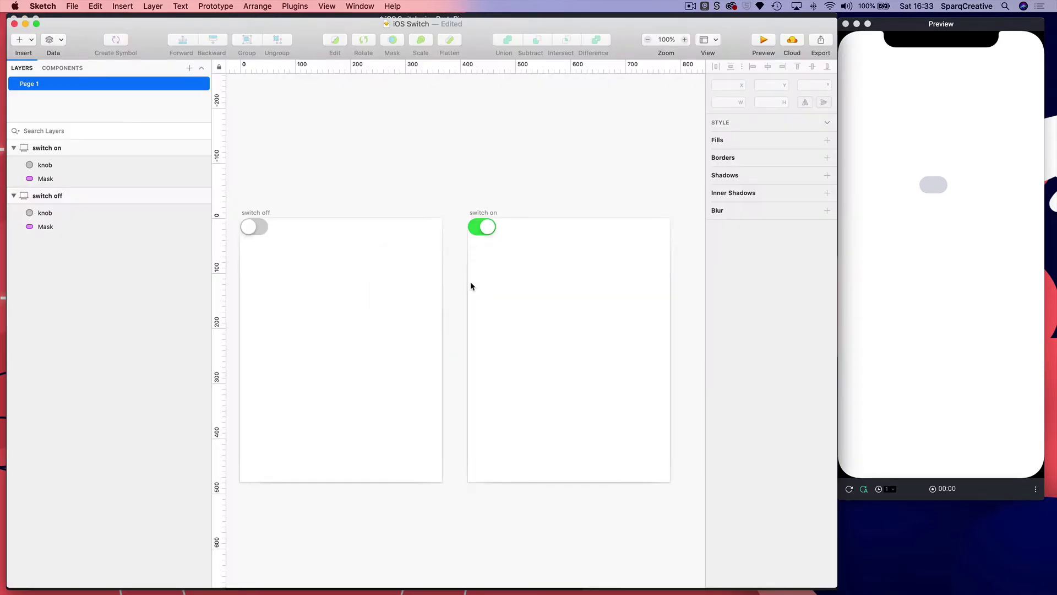
- Select the Sketch off-state knob to read its 27 × 27 size
left_click(249, 231)
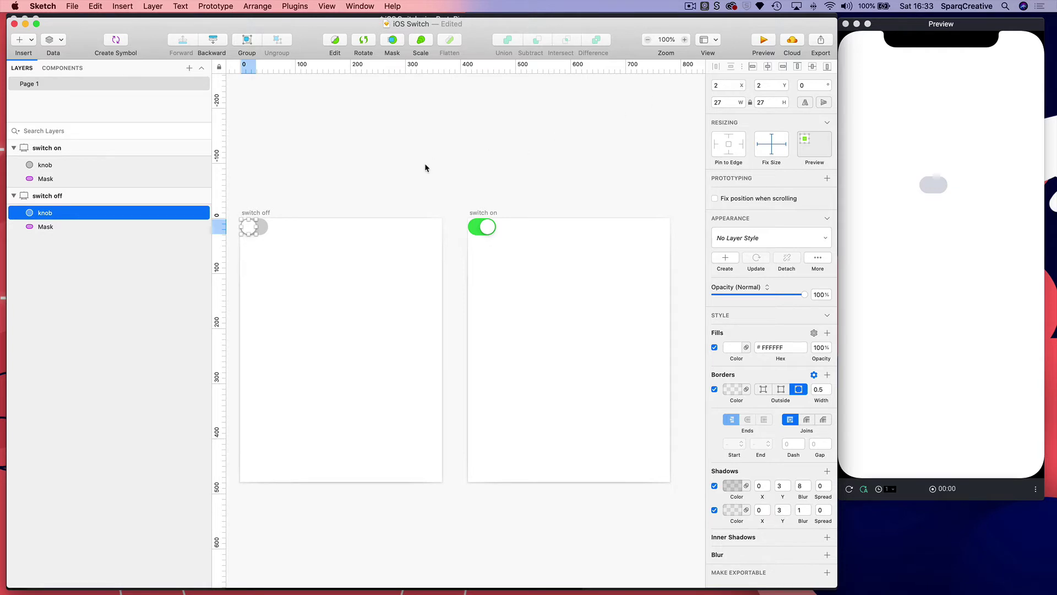
key("super+Tab")
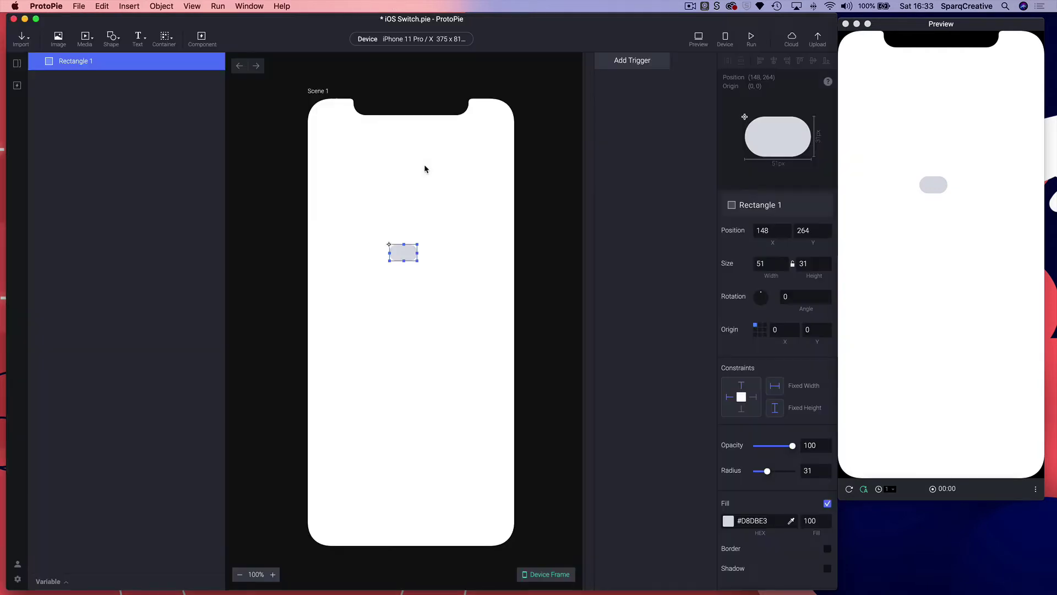
- Add a 27 × 27 oval and place it on the pill's left end
left_click(113, 36)
left_click(126, 77)
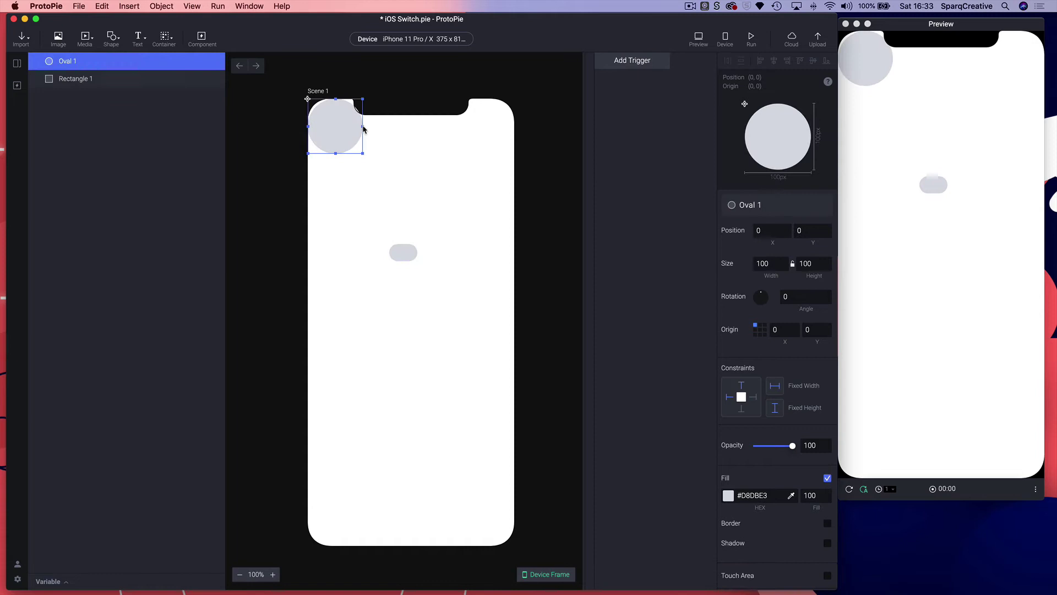
left_click_drag(346, 135, 403, 175)
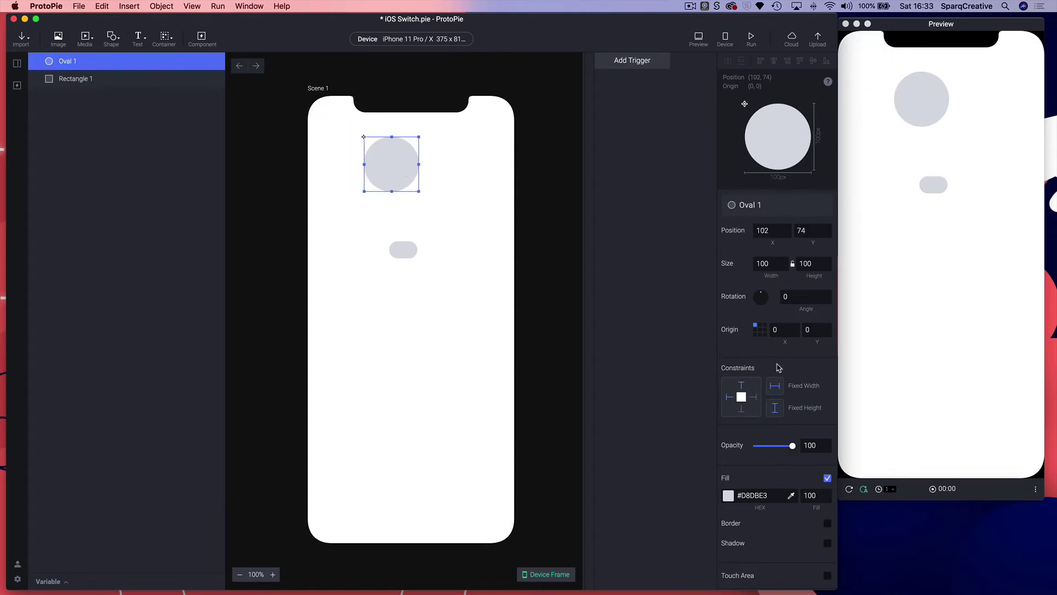
scroll(779, 366, "down", 1)
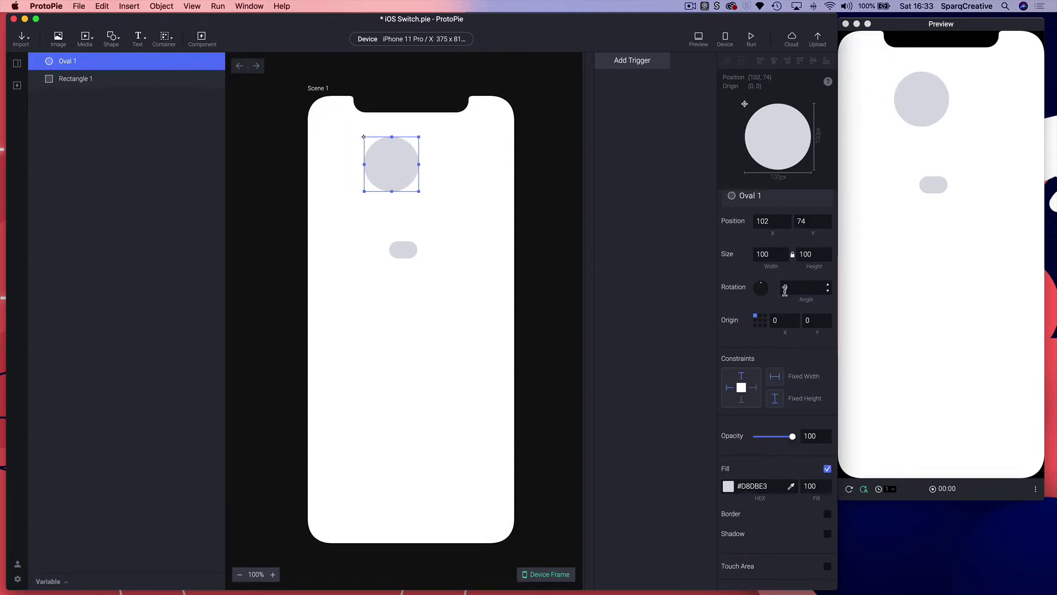
left_click(771, 254)
type("27")
key("Return")
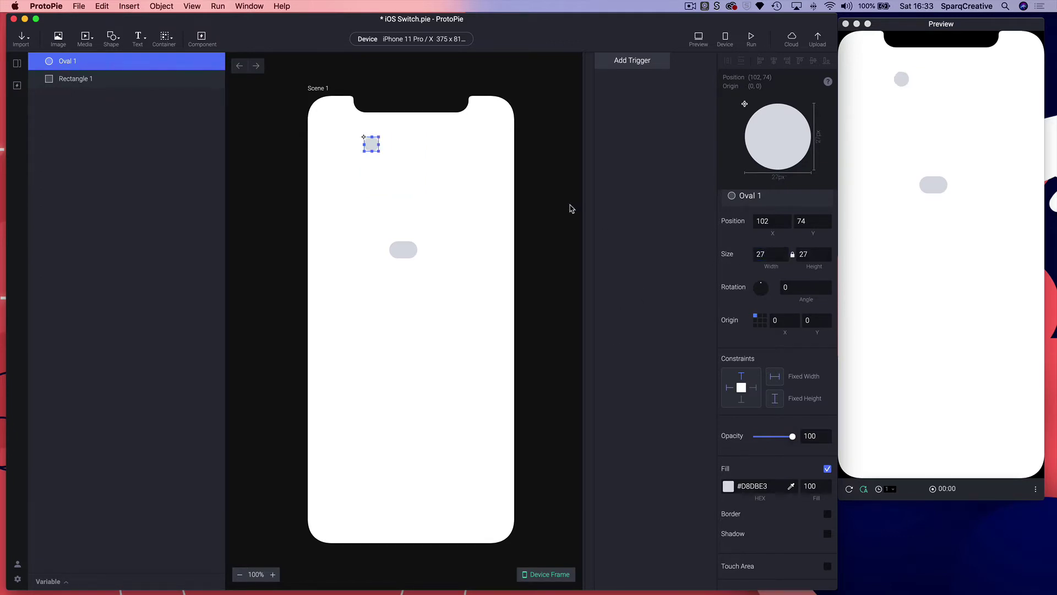
left_click_drag(366, 152, 398, 251)
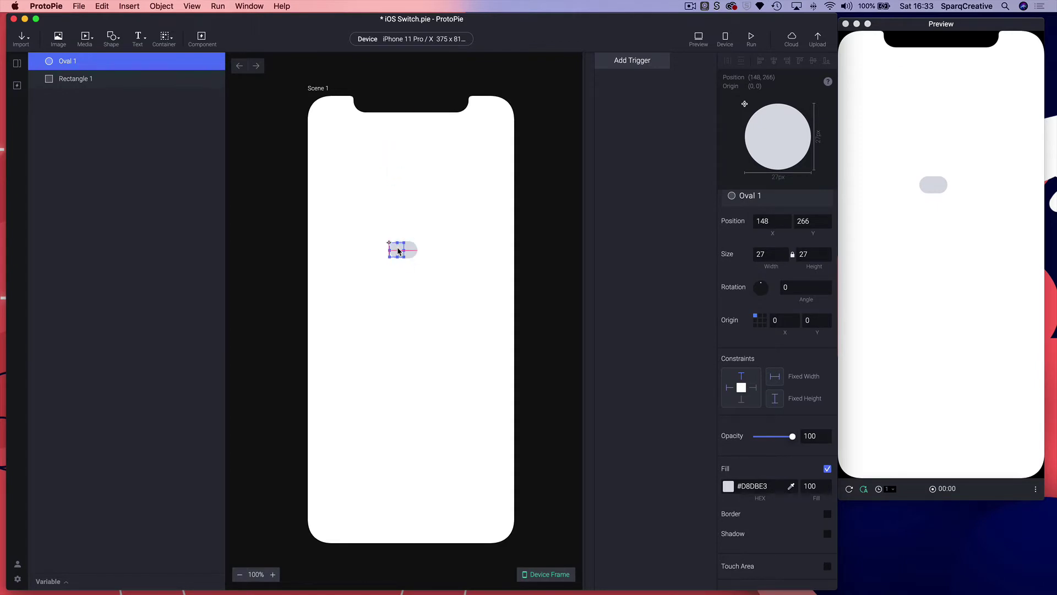
- Set the circle's fill to white
left_click(728, 485)
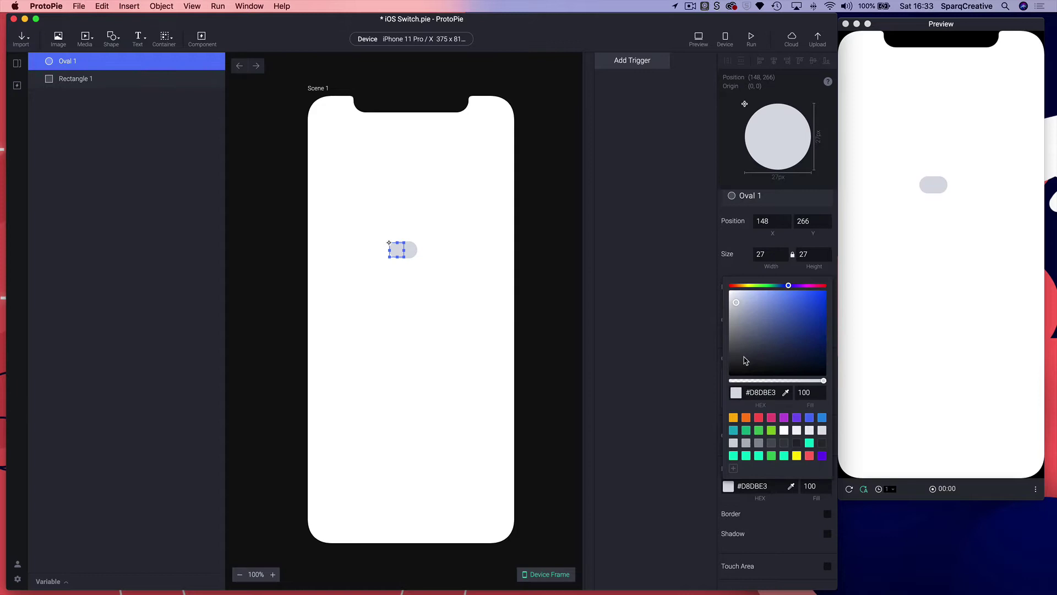
left_click_drag(745, 360, 714, 292)
left_click(715, 293)
left_click(456, 330)
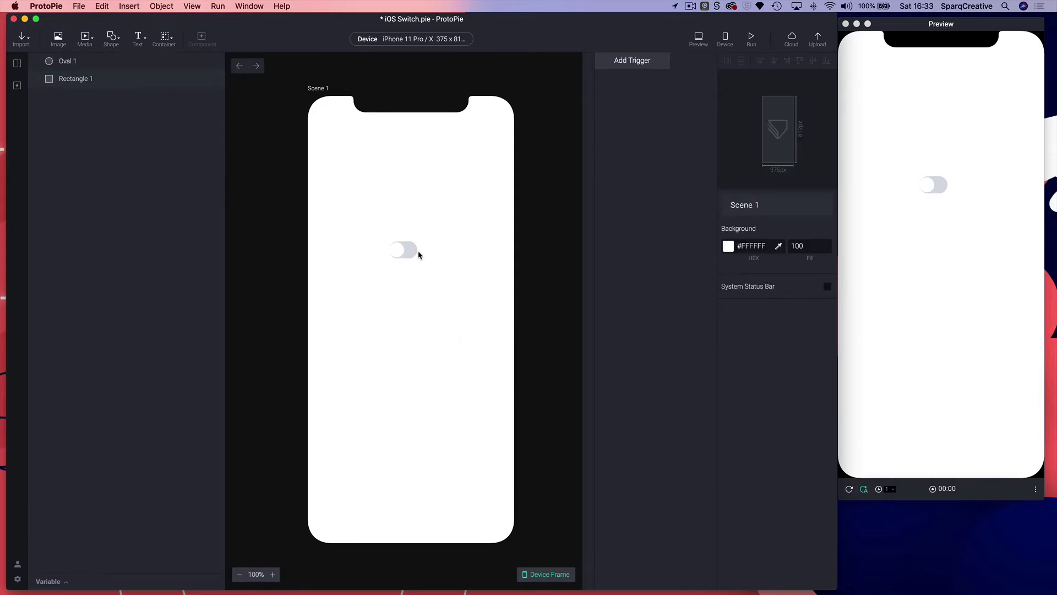
left_click(417, 255)
key("super+Tab")
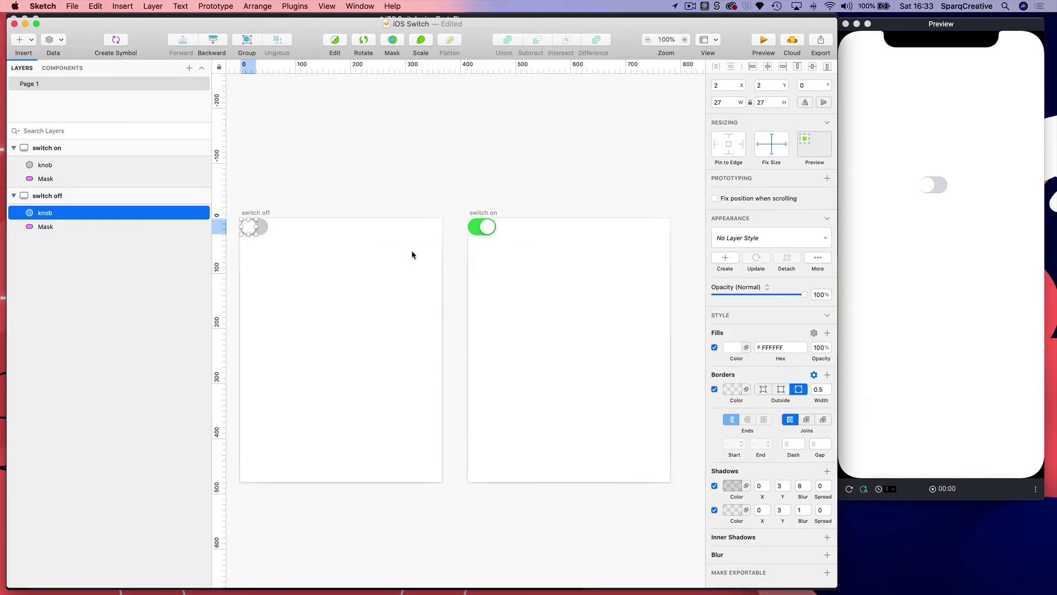
- Inspect the off-state track's fill in Sketch, pasting a copied pill into the artboard
left_click(411, 249)
left_click(263, 226)
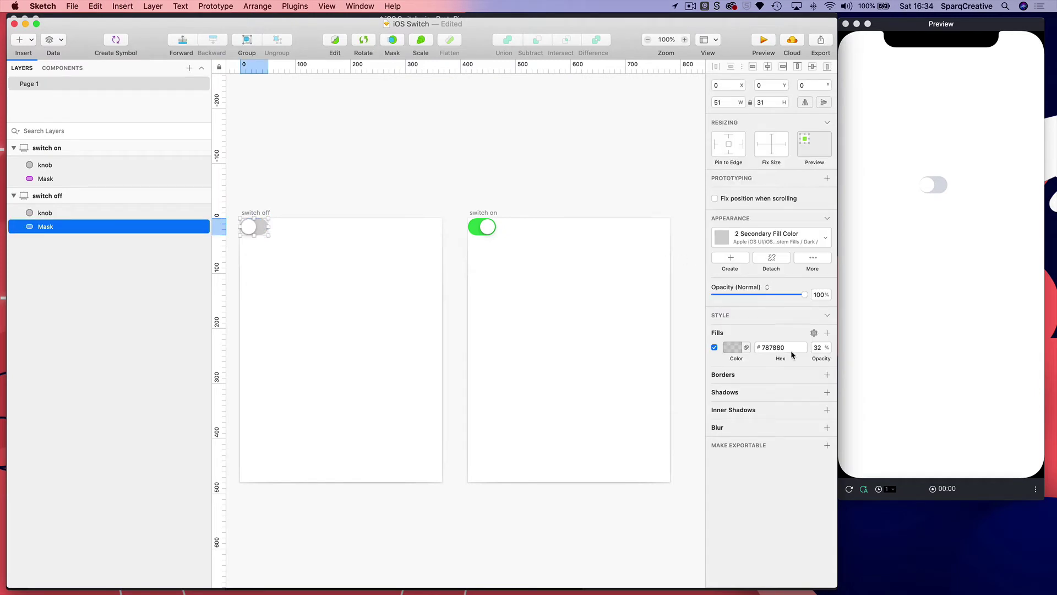
left_click_drag(791, 348, 758, 347)
left_click(788, 346)
double_click(793, 347)
left_click(819, 348)
type("100")
key("super+v")
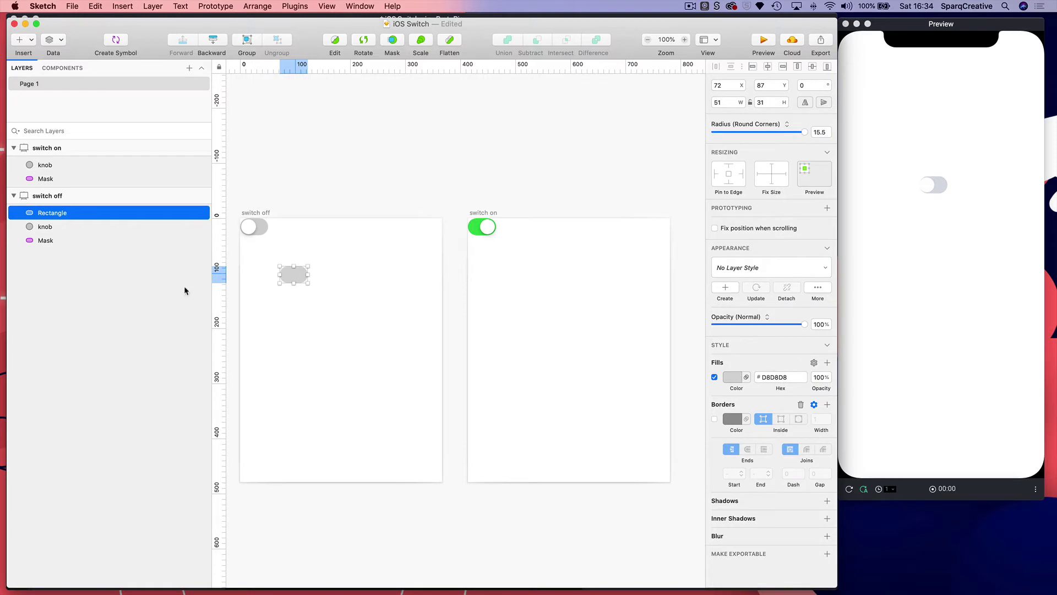
- Copy the off-state track's 787880 fill hex value
left_click(302, 300)
left_click(251, 227)
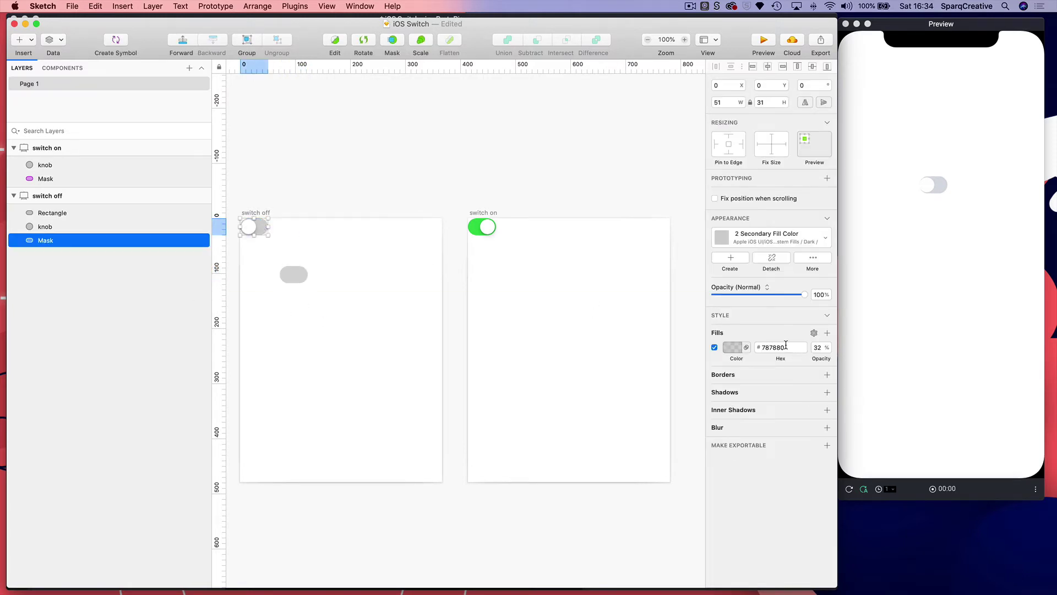
double_click(786, 345)
key("super+c")
key("super+Tab")
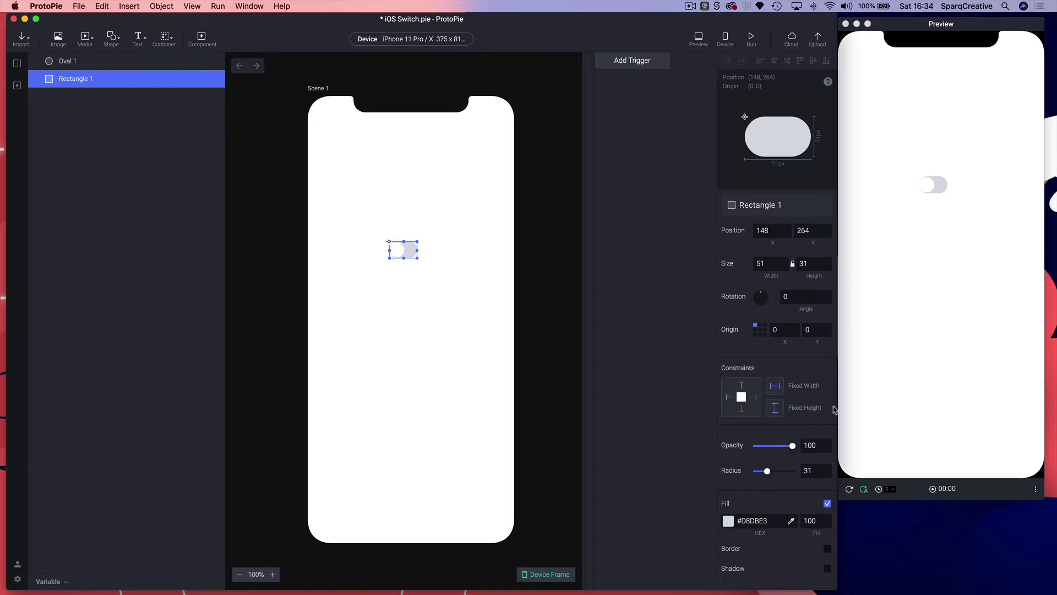
- Fill the track with #787880 at 32% opacity
left_click(768, 519)
left_click_drag(767, 519, 733, 518)
type("787880")
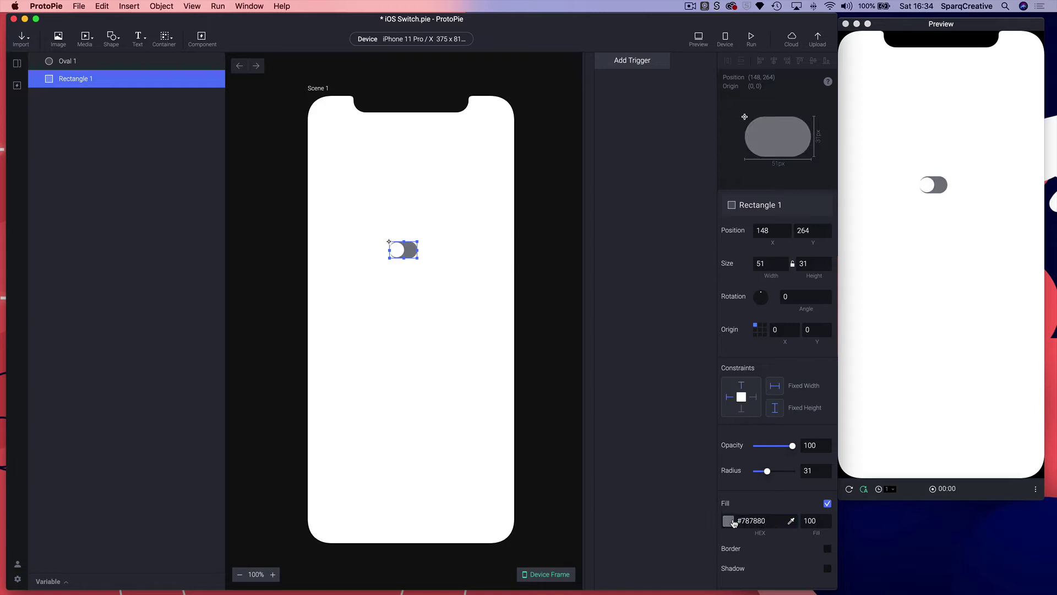
key("Tab")
type("3")
key("Return")
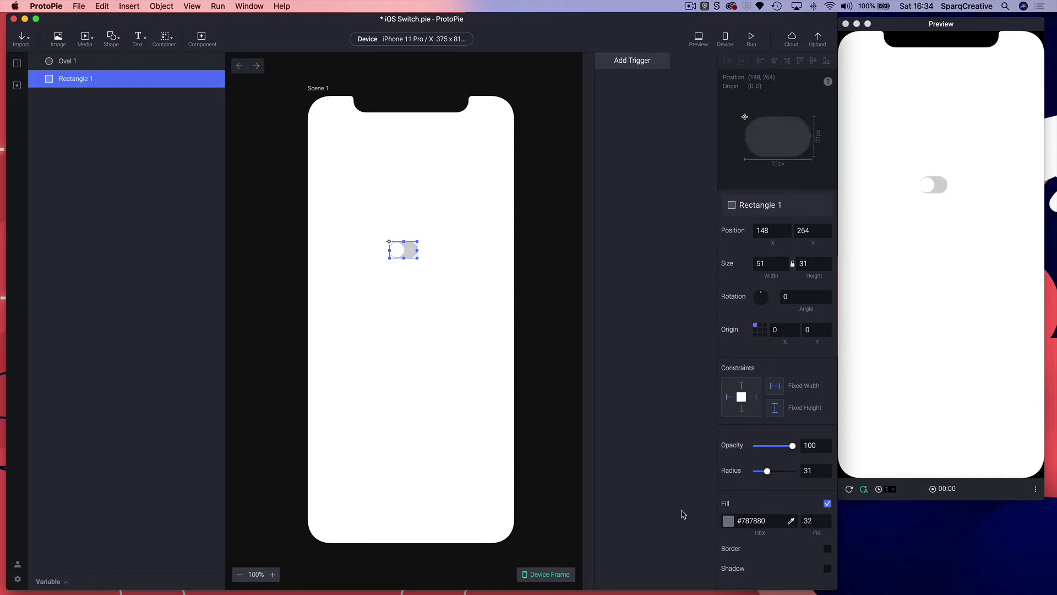
- Rename the layers 'switch background' and 'button', then zoom in on the switch
double_click(71, 79)
type("switch background")
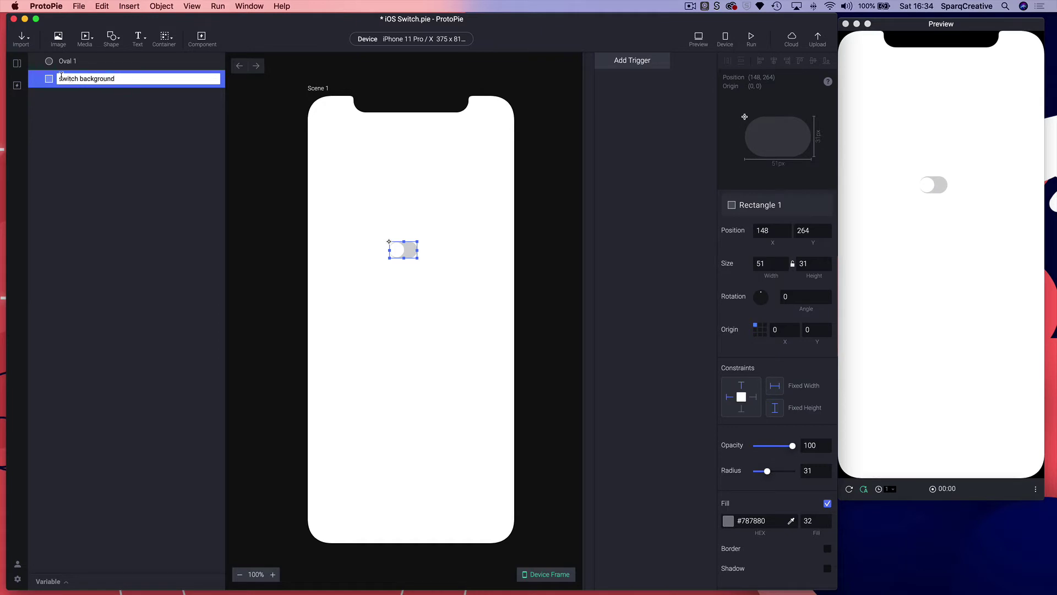
left_click(69, 64)
double_click(68, 62)
type("button")
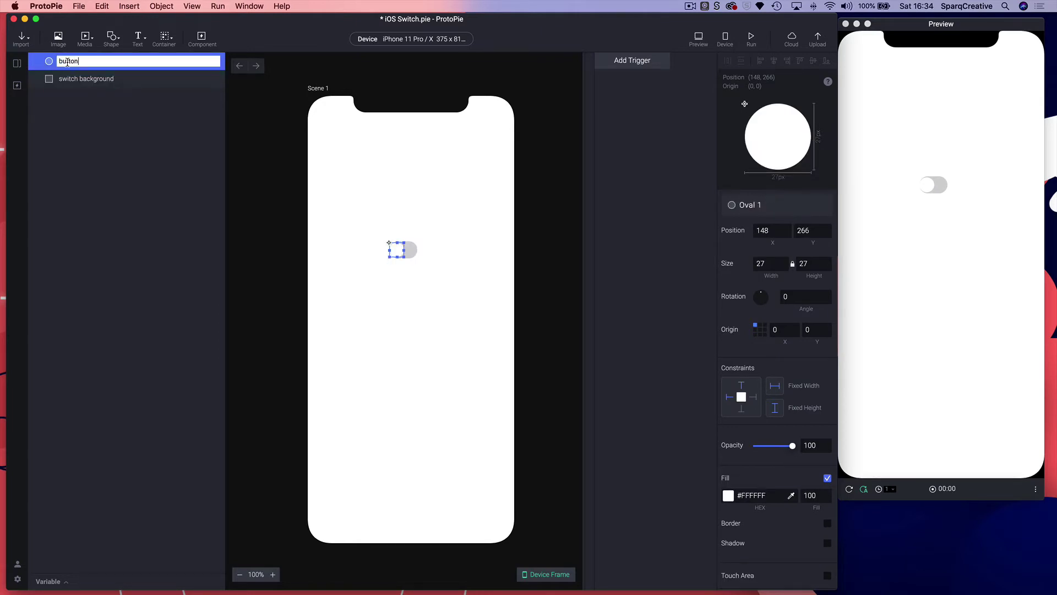
key("Return")
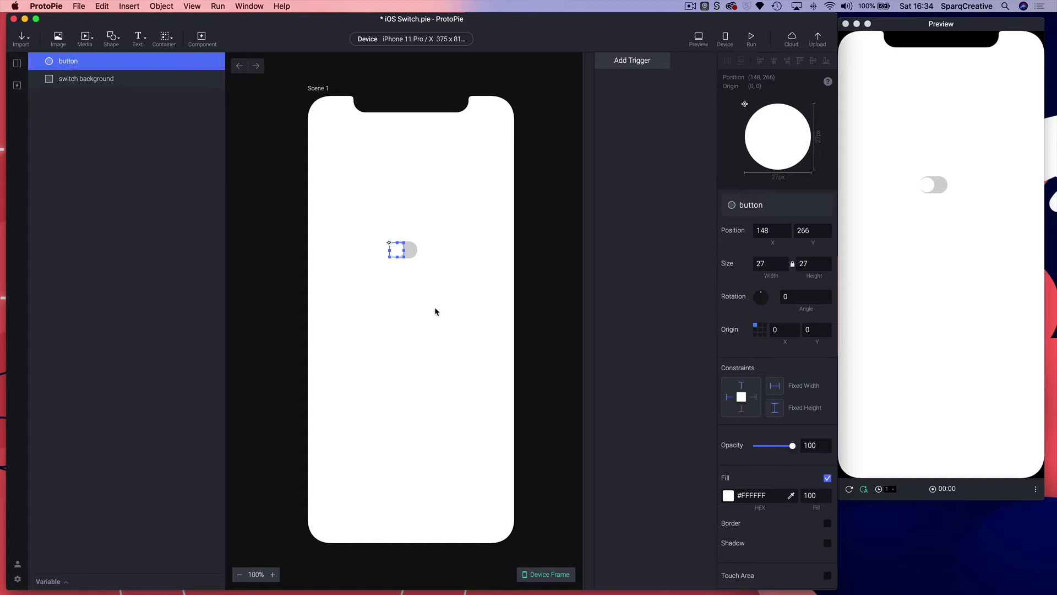
left_click(432, 310)
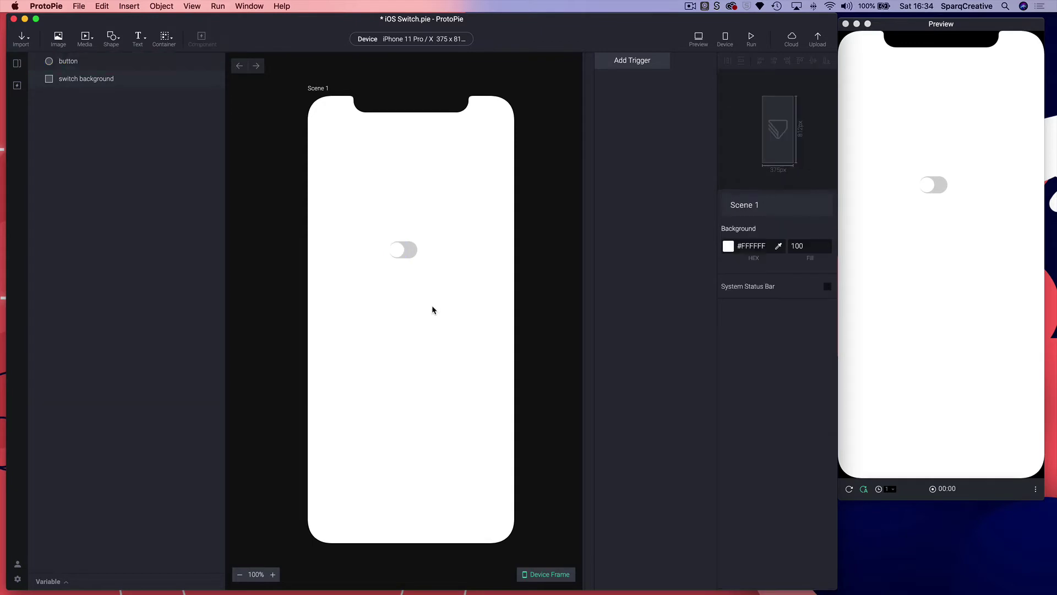
left_click(397, 251)
left_click(397, 250)
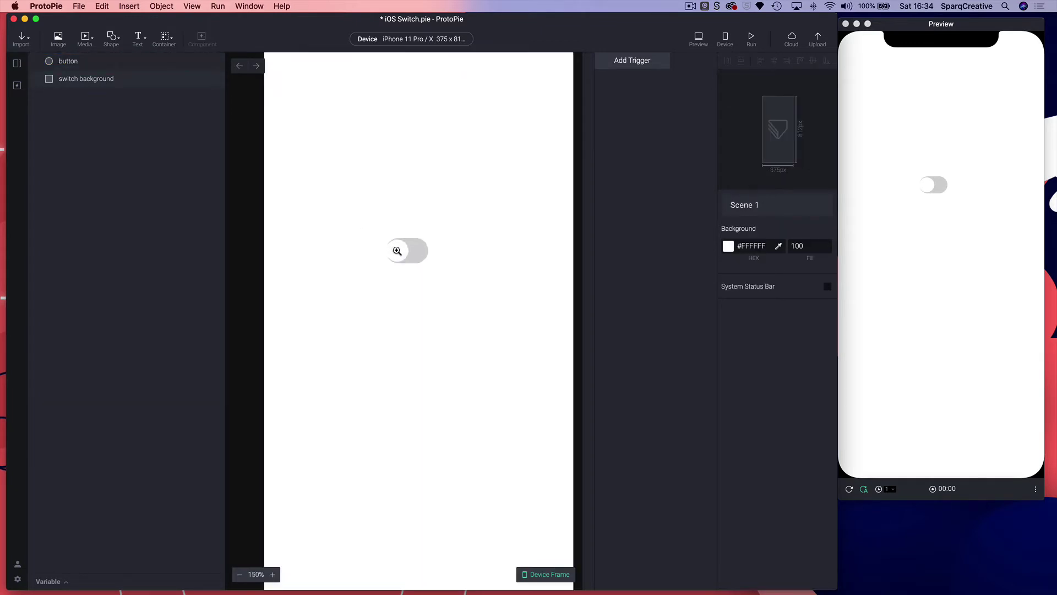
left_click(397, 251)
left_click(396, 249)
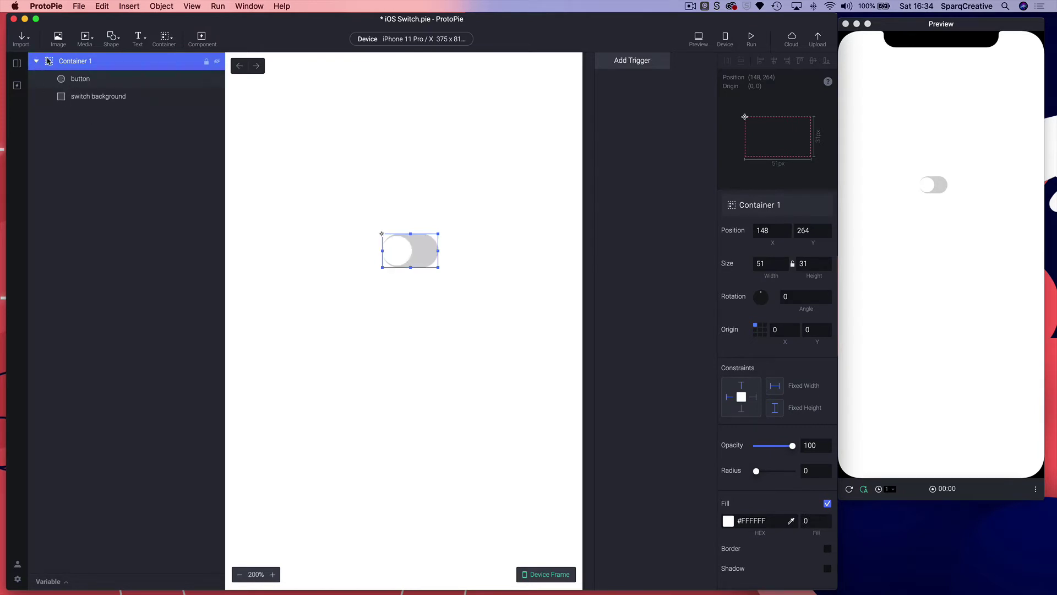
- Inset the button at position 2, 2 inside Container 1's track
left_click(37, 61)
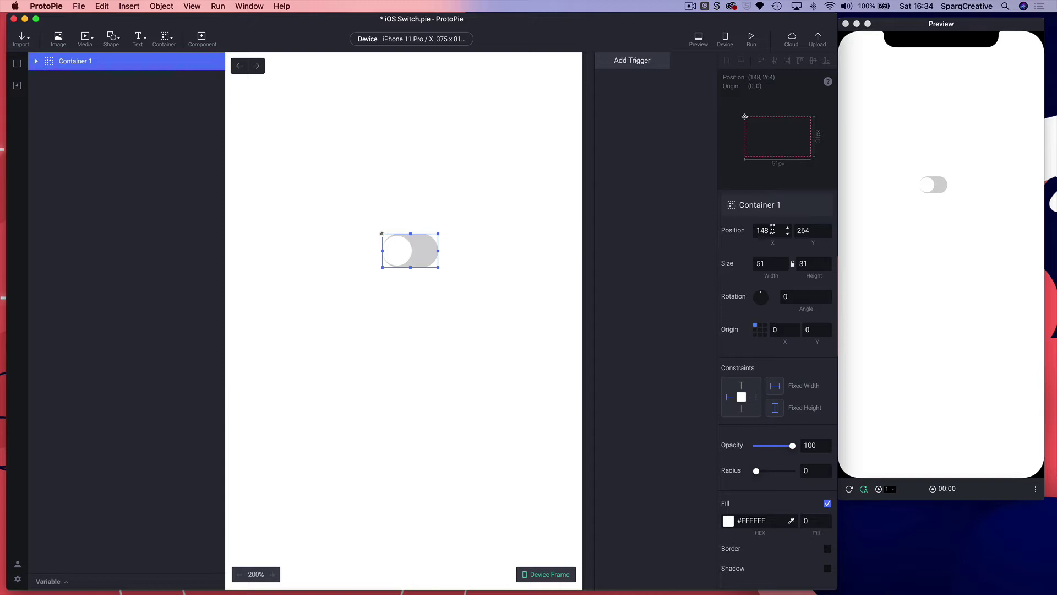
left_click(36, 61)
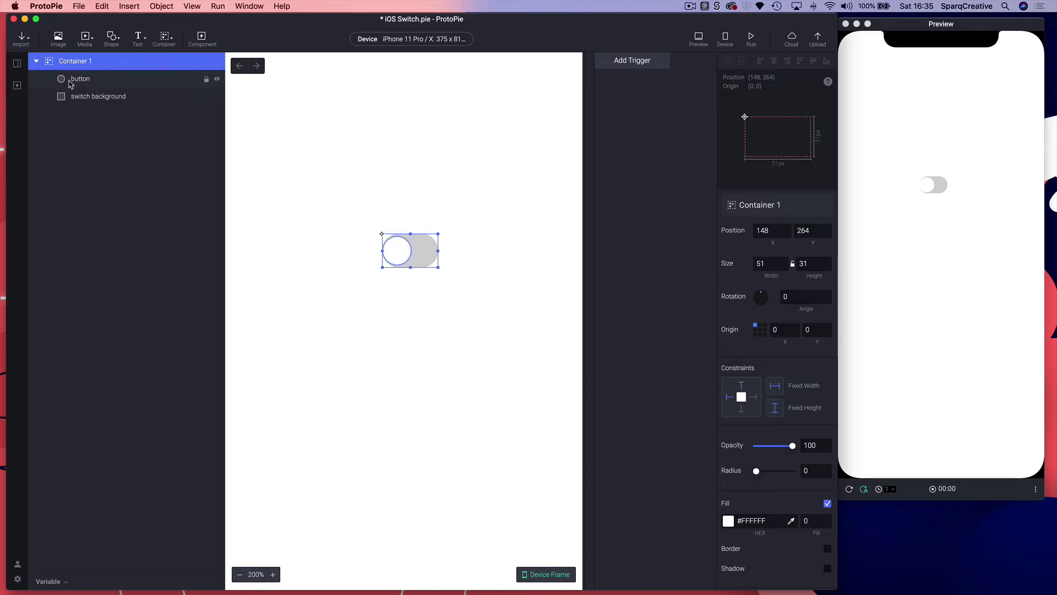
left_click(70, 81)
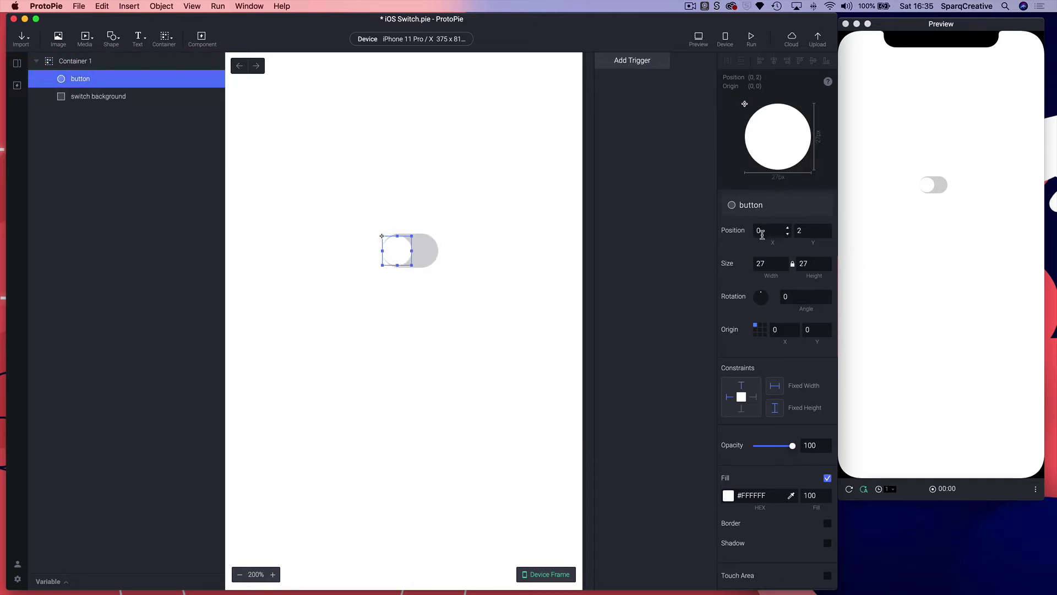
left_click(61, 97)
left_click(64, 82)
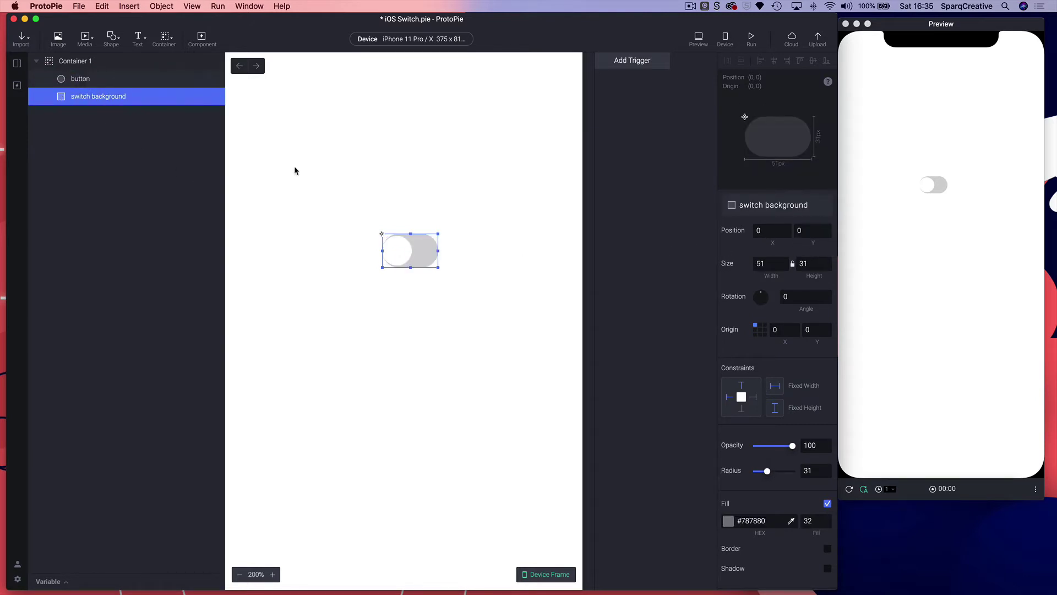
left_click(75, 79)
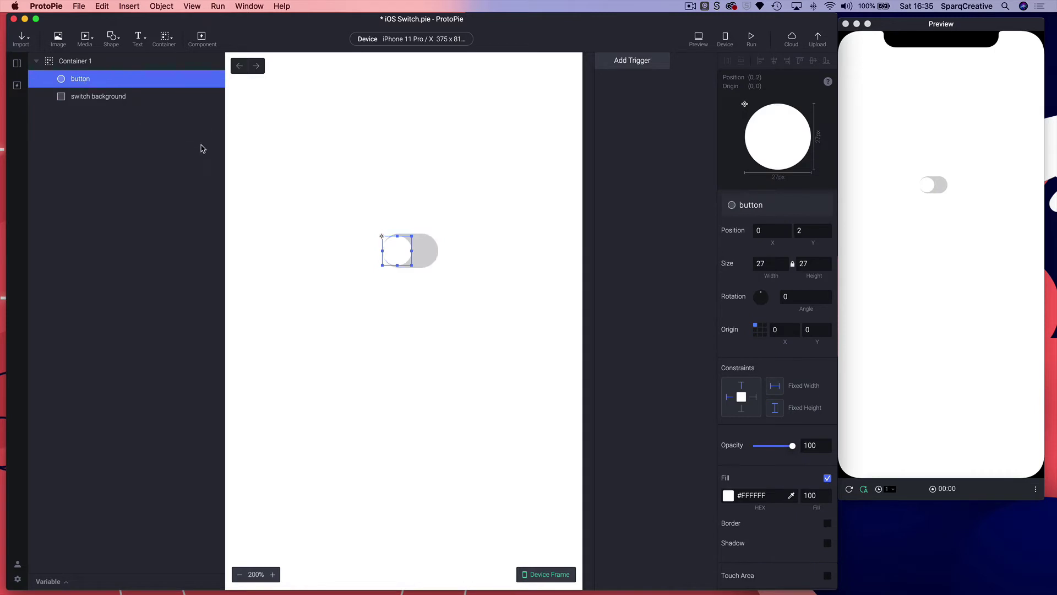
left_click(769, 231)
key("Return")
left_click(421, 355)
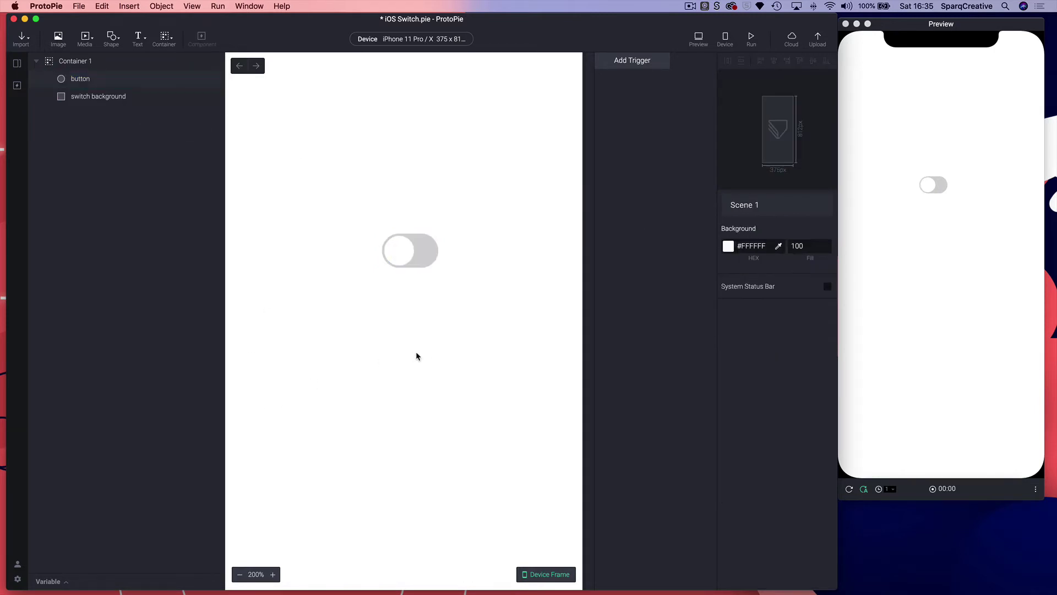
left_click(396, 256)
left_click(384, 325)
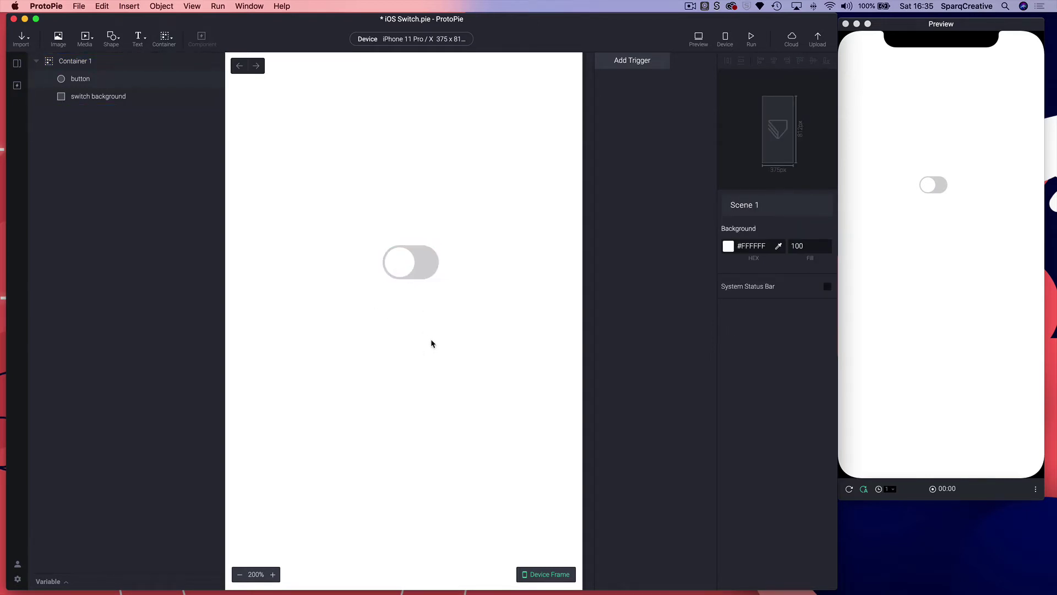
key("super+Tab")
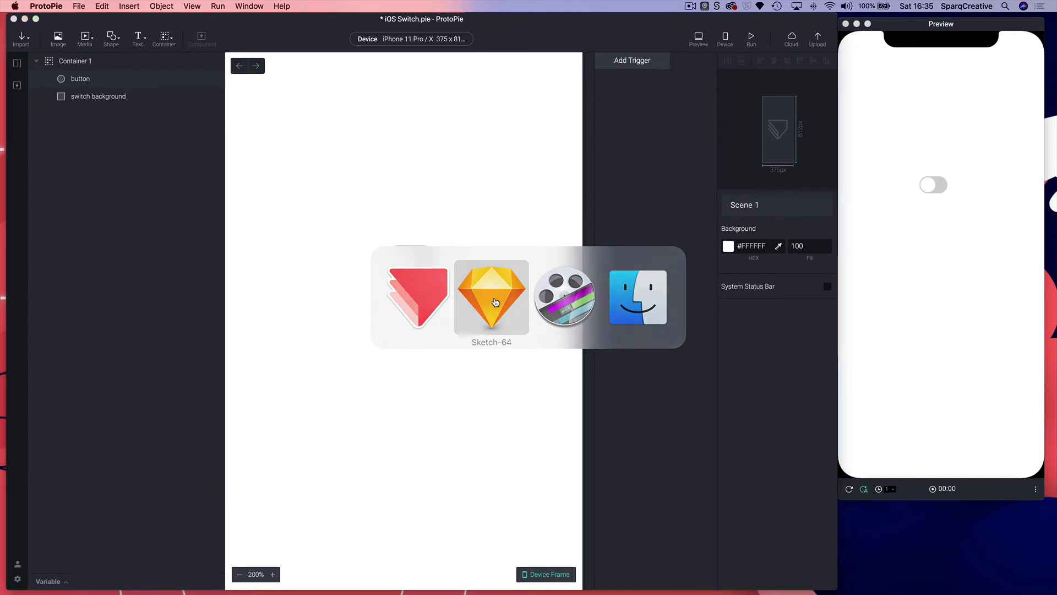
left_click(496, 302)
left_click(269, 259)
left_click(248, 226)
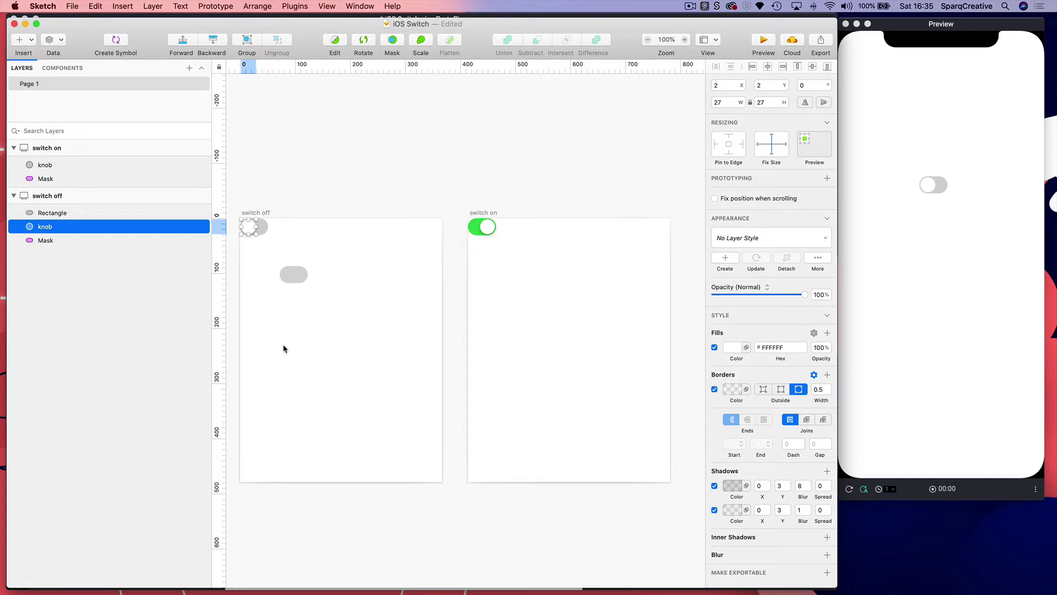
- Turn on the button's drop shadow with Y offset 3 and blur 8
key("super+Tab")
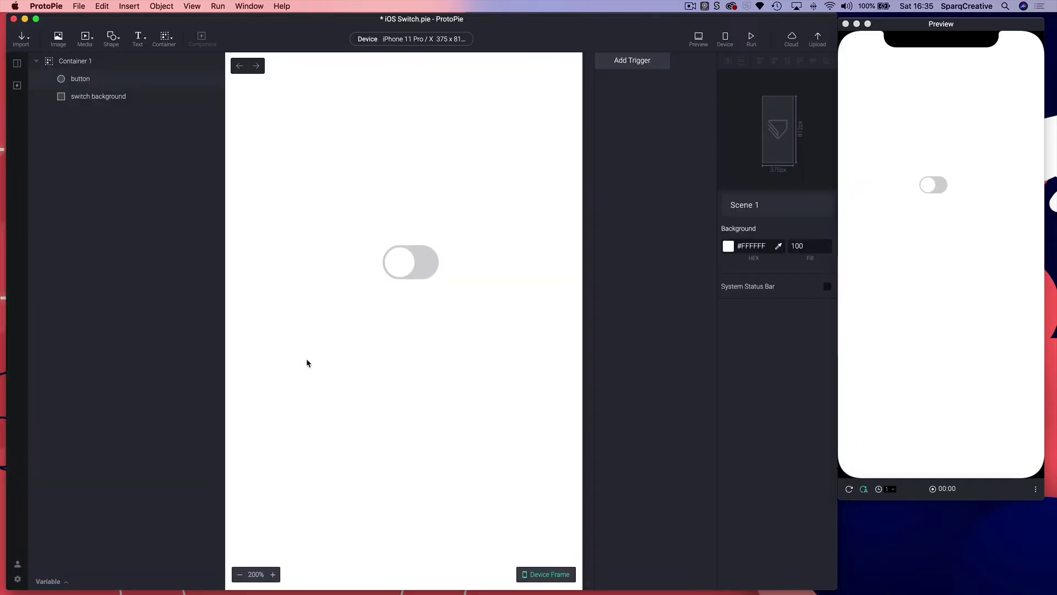
left_click(407, 264)
scroll(790, 461, "down", 2)
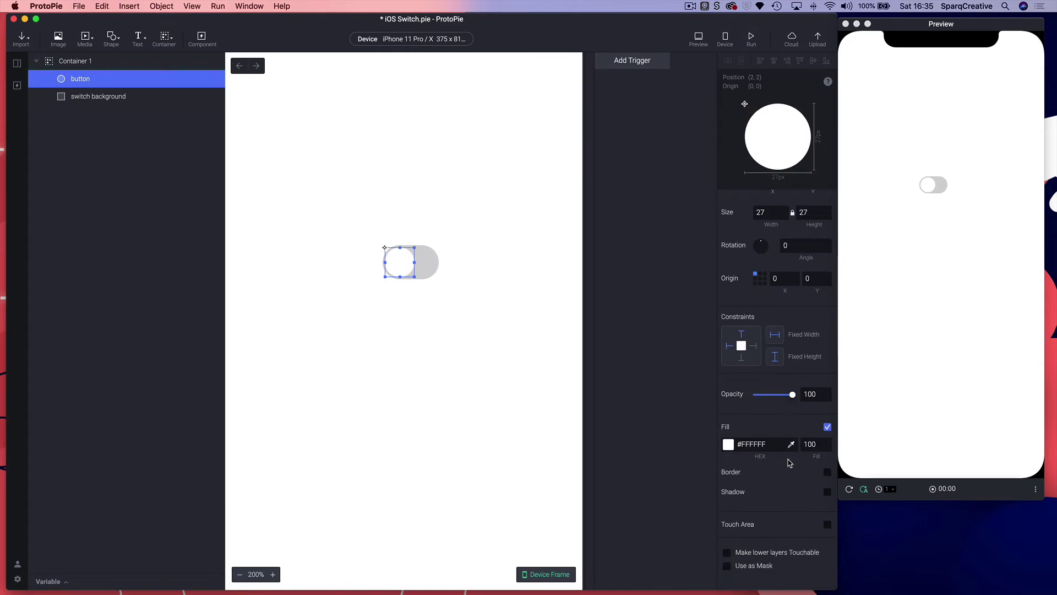
left_click(828, 492)
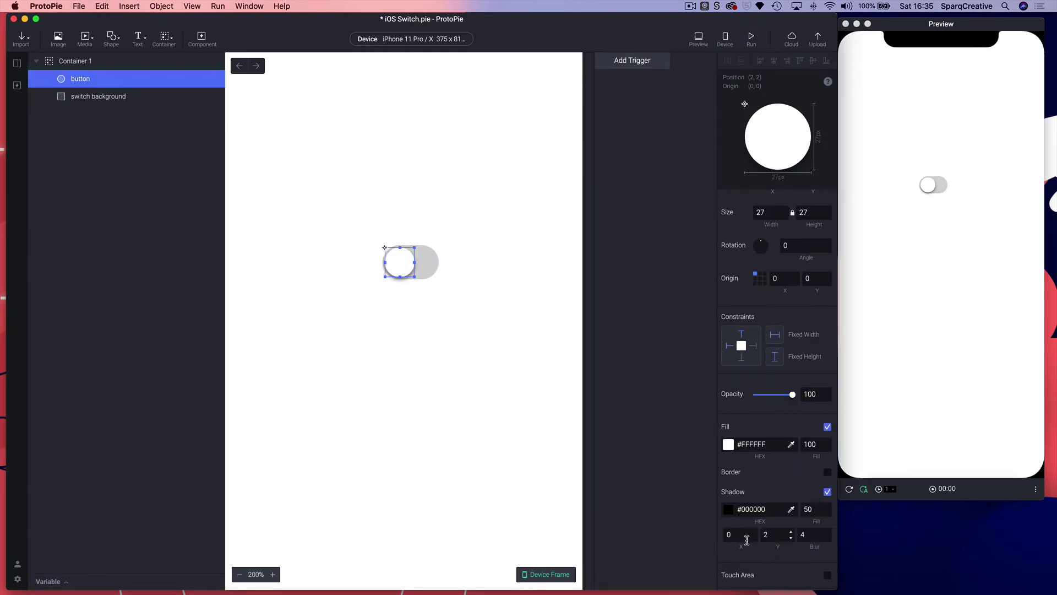
left_click(791, 533)
key("Tab")
key("Return")
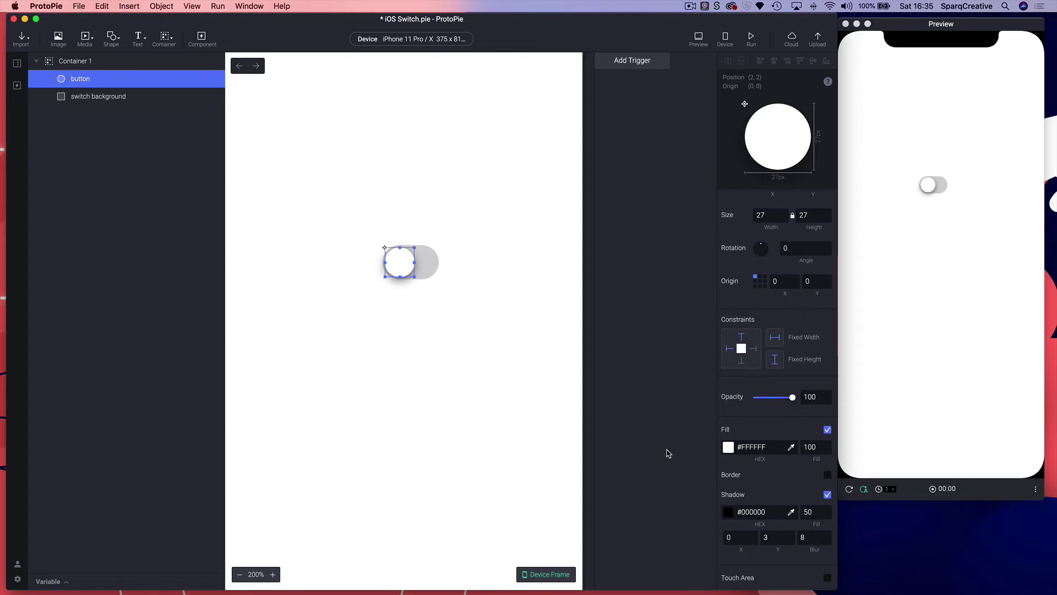
- Check the knob shadow's colour and alpha in the Sketch design
key("super+Tab")
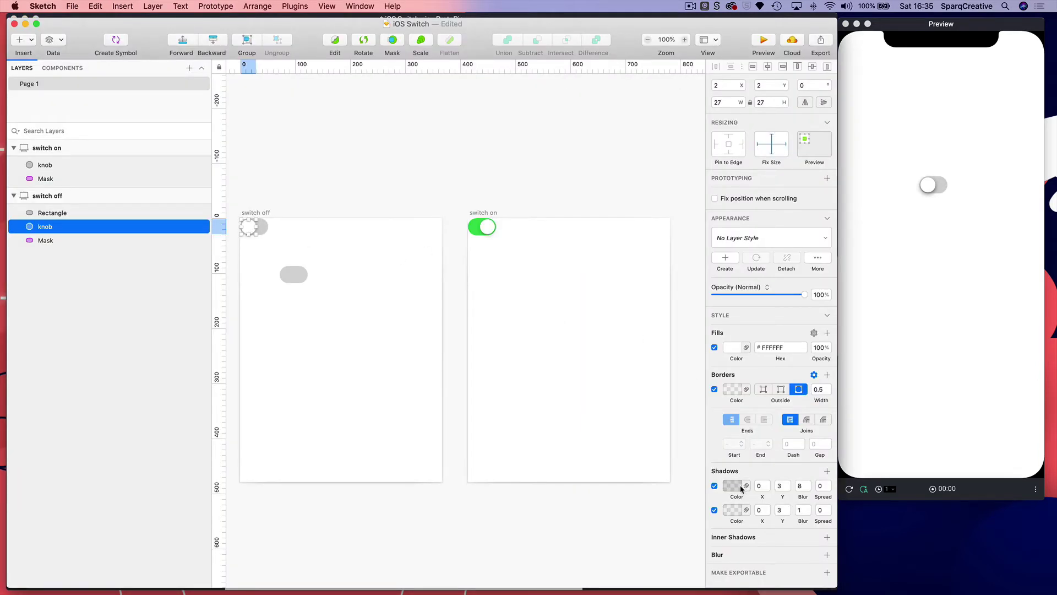
left_click(729, 487)
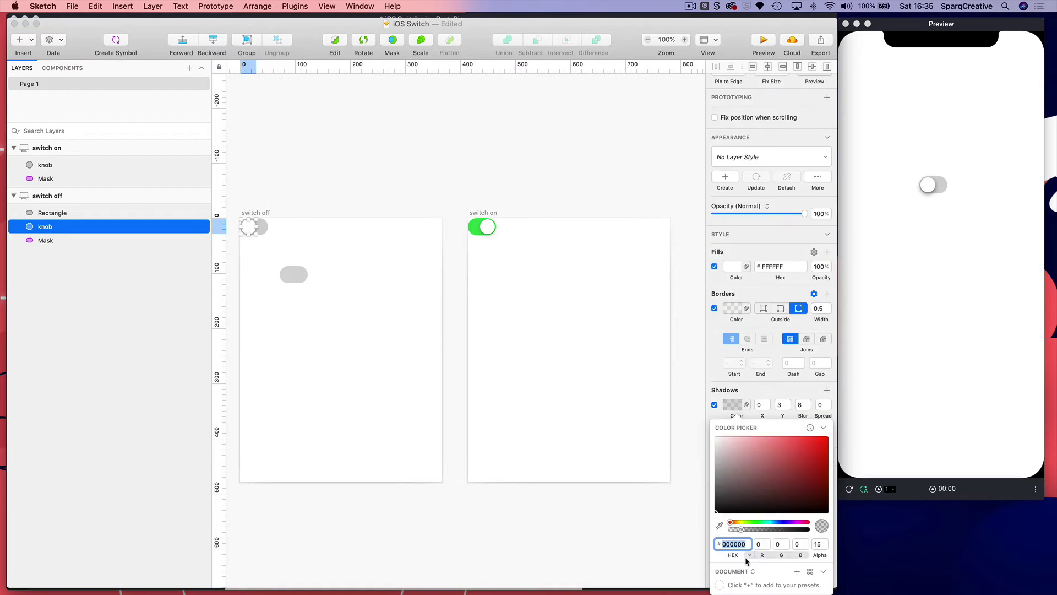
key("Escape")
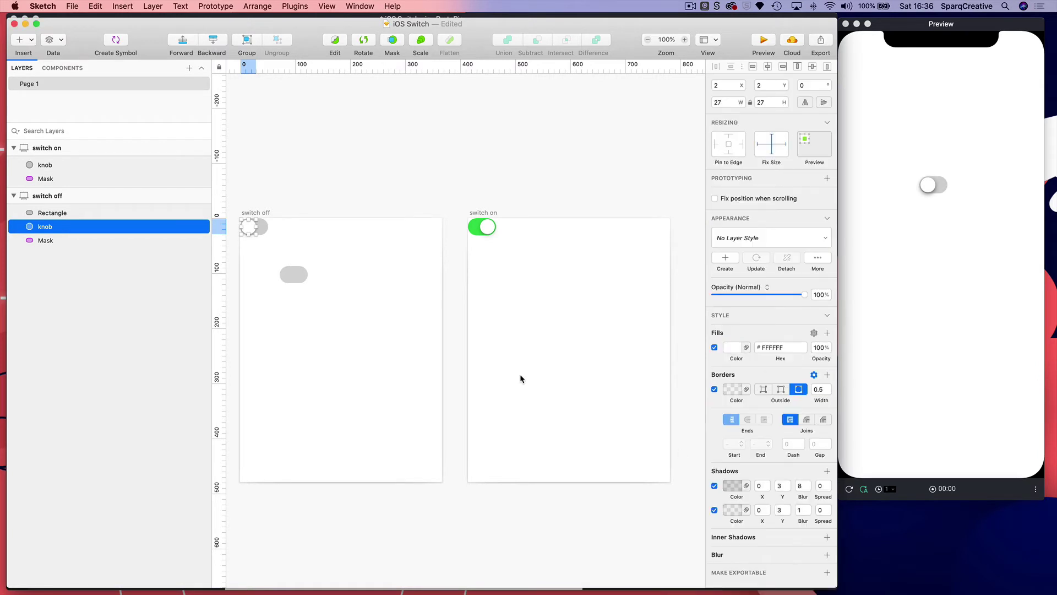
key("super+Tab")
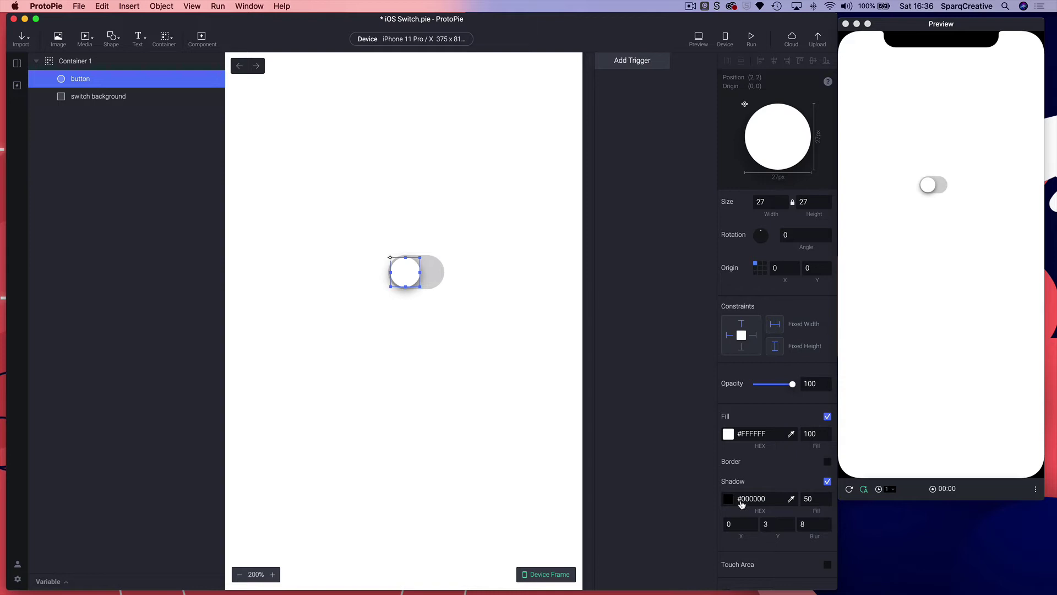
- Lower the knob shadow's opacity to 15% and reselect the button layer
left_click(811, 499)
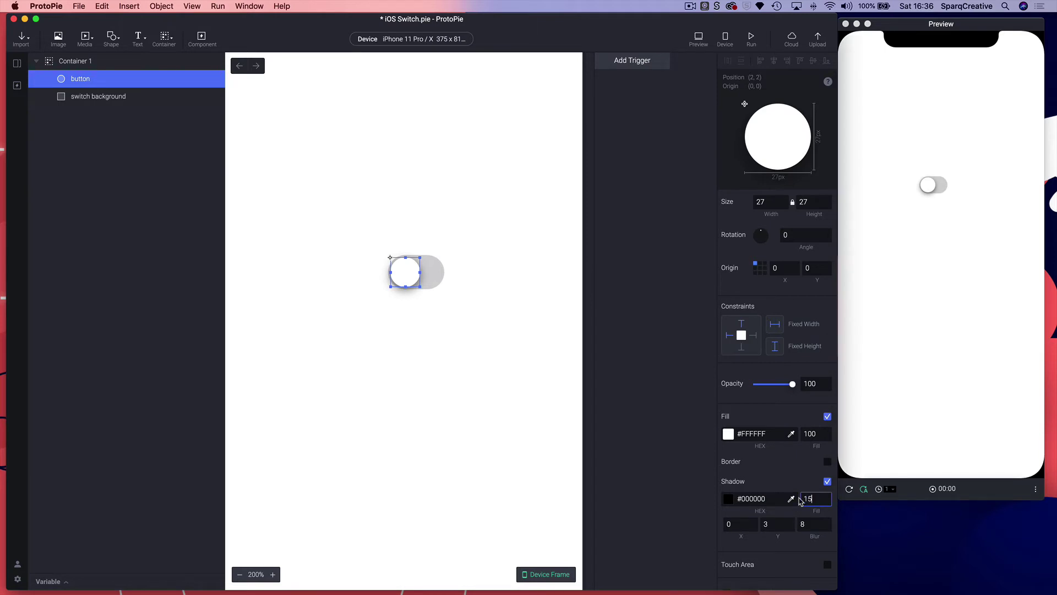
key("Return")
left_click(384, 411)
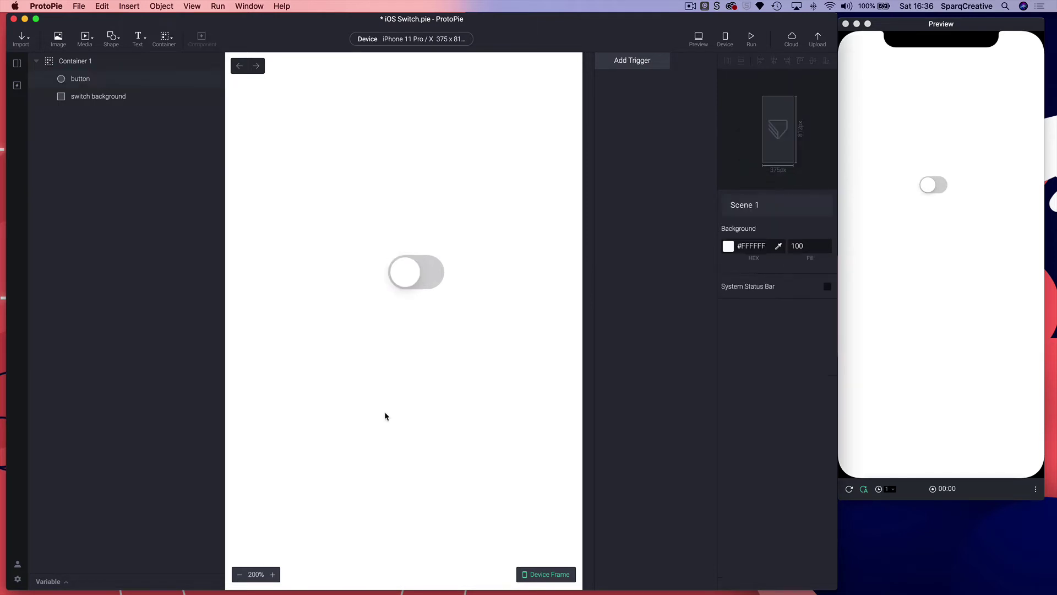
double_click(406, 275)
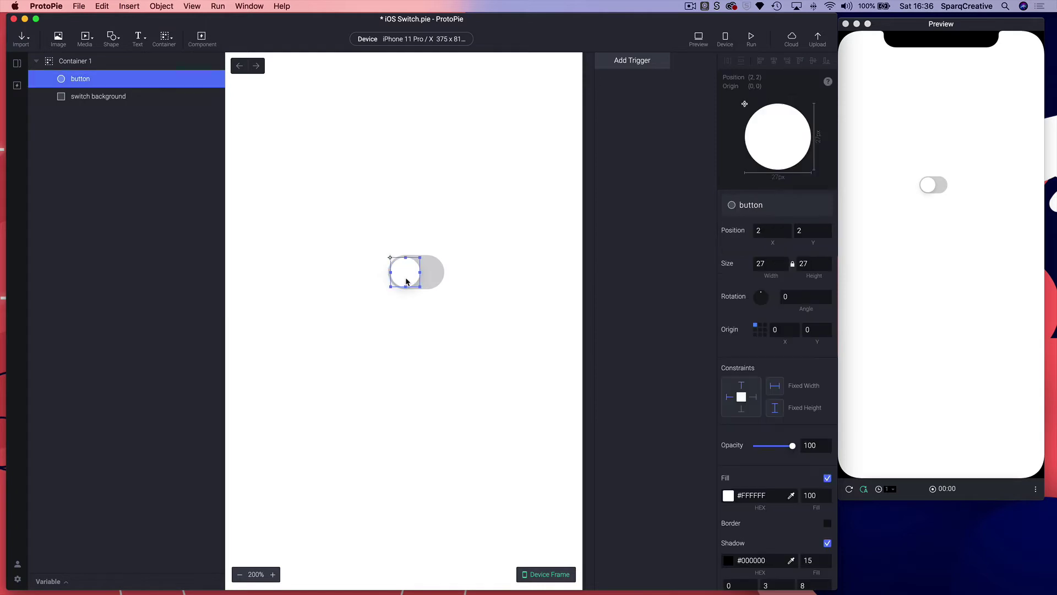
left_click(403, 329)
left_click(410, 275)
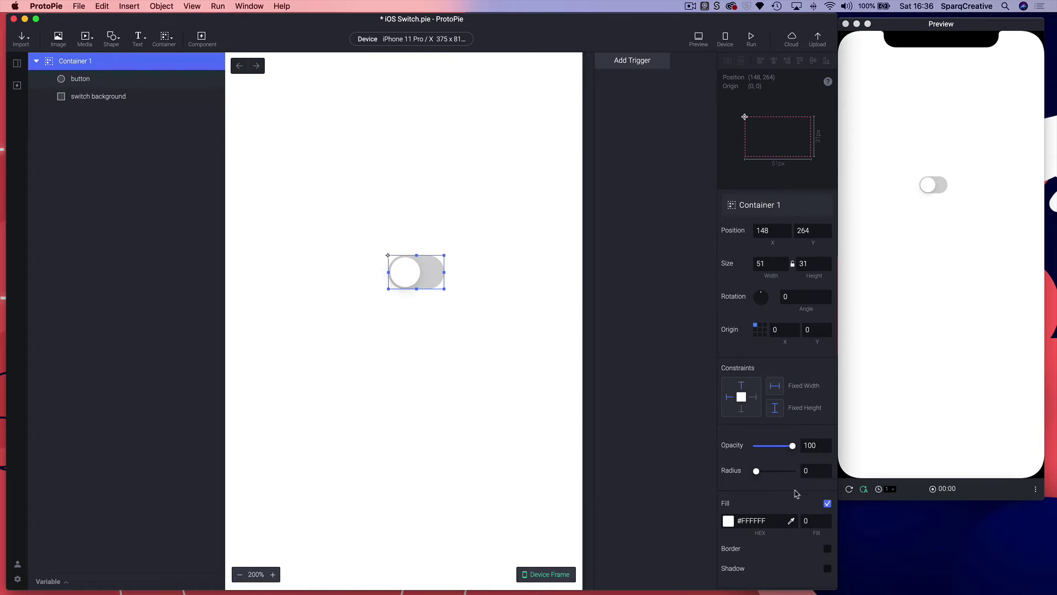
scroll(793, 494, "down", 4)
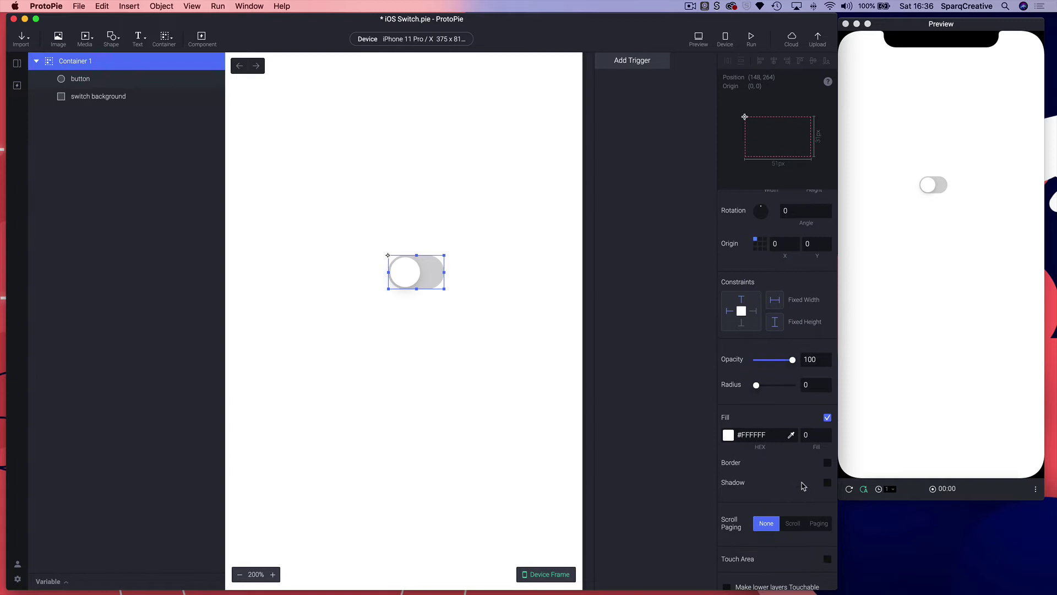
left_click(82, 79)
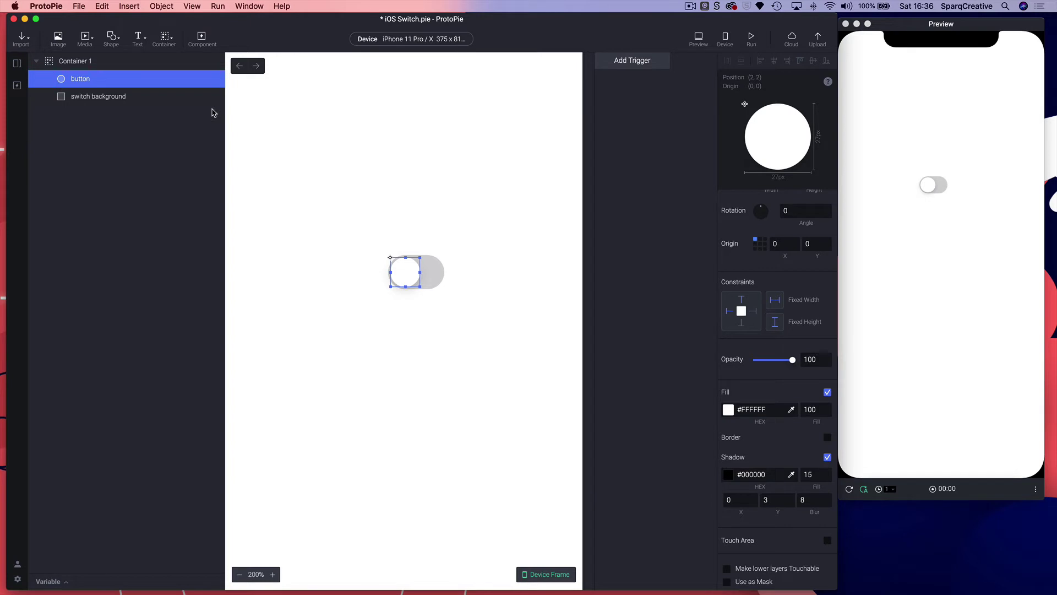
- Duplicate the button layer and rename the copy 'shadow 2'
key("super+d")
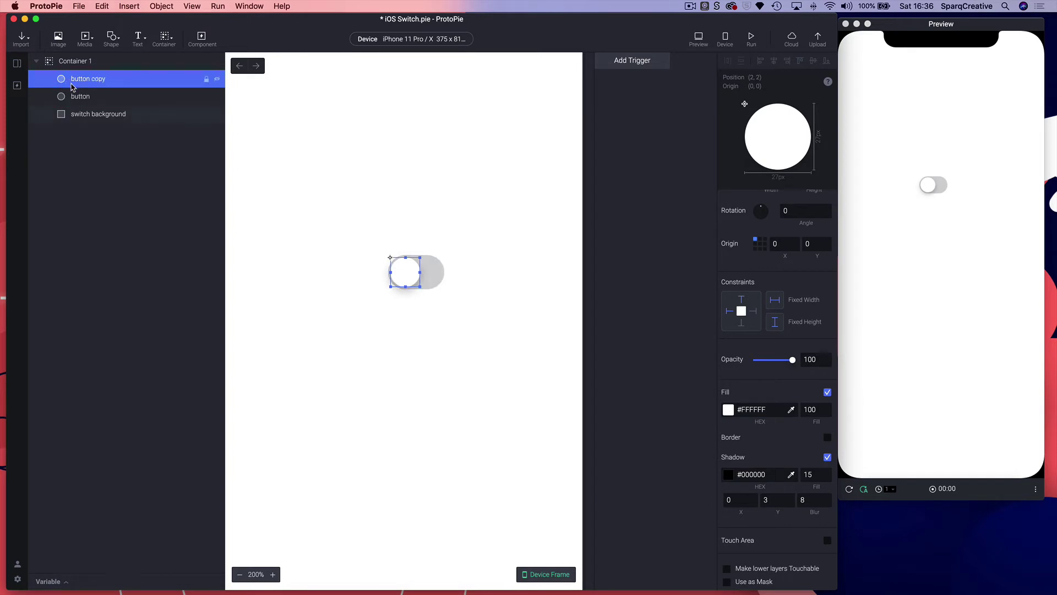
double_click(91, 79)
left_click(103, 79)
left_click_drag(103, 79, 68, 81)
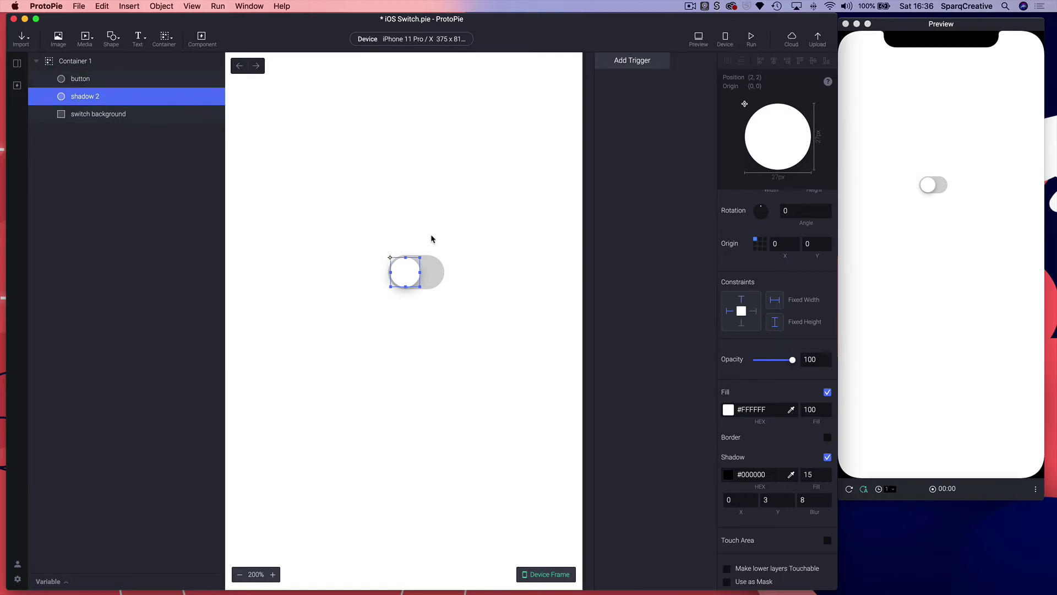
key("super+Tab")
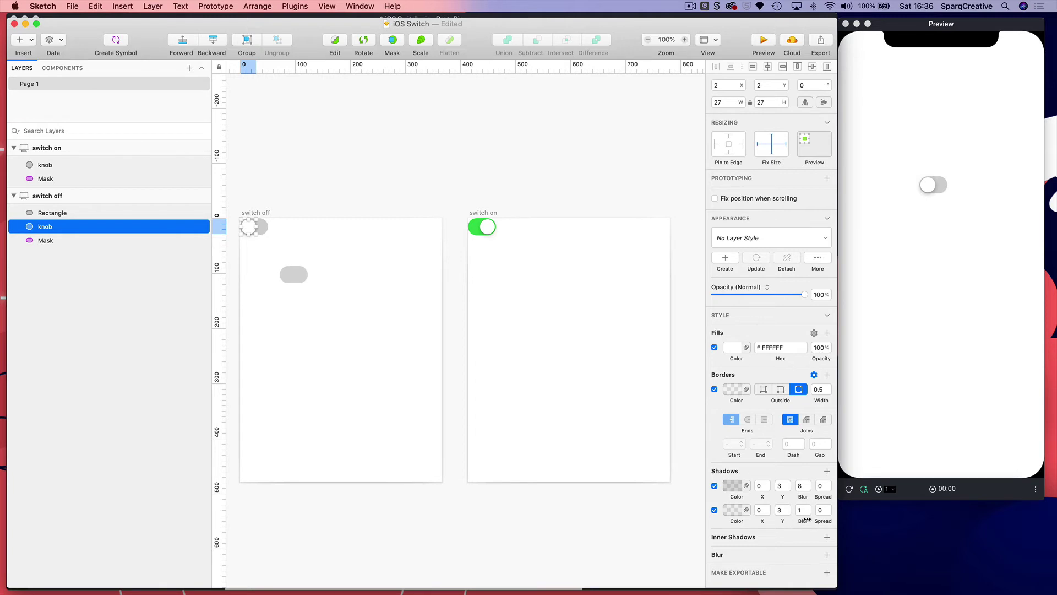
- Read the knob's second shadow colour in Sketch: #000000 at alpha 6
key("super+Tab")
scroll(790, 501, "down", 1)
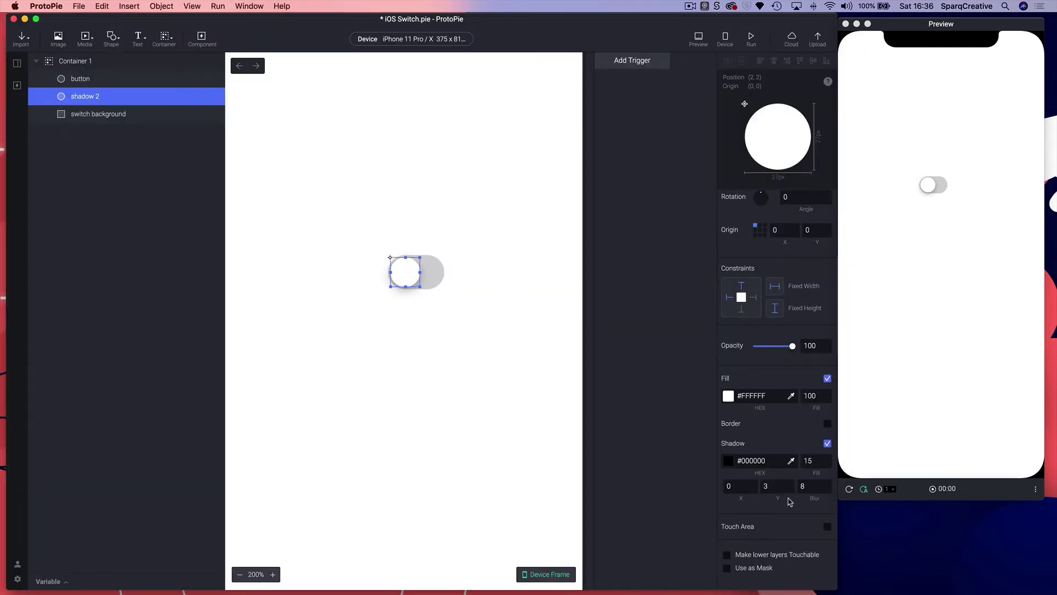
key("super+Tab")
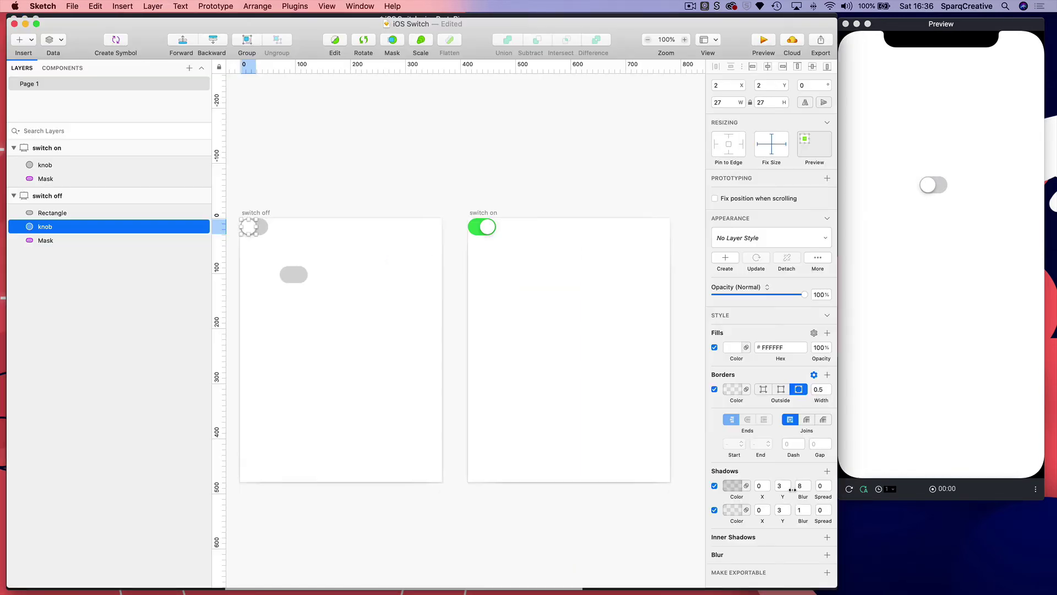
left_click(733, 515)
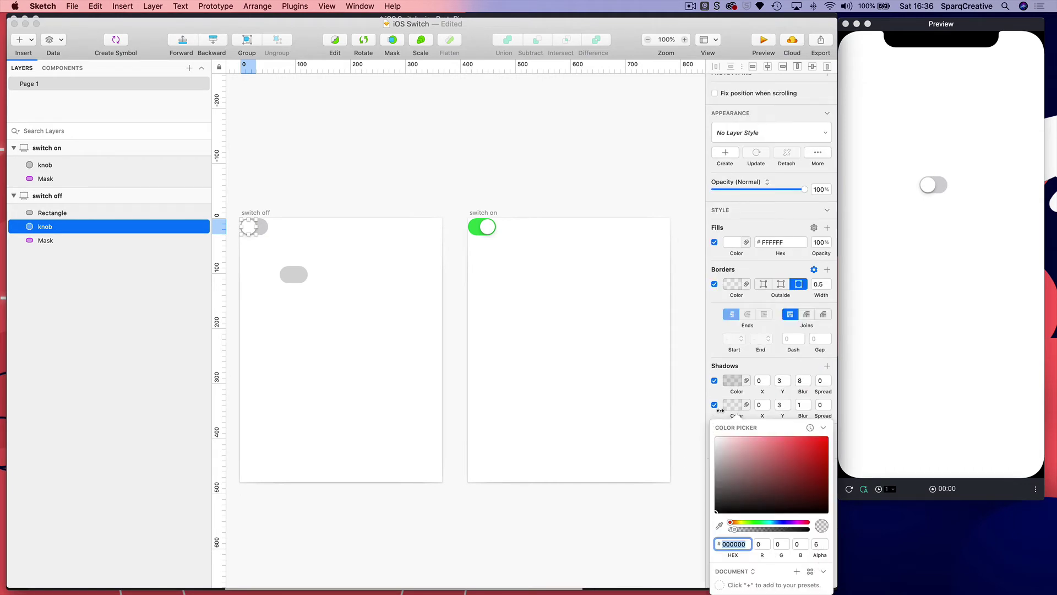
- Back in ProtoPie, set shadow 2's shadow fill opacity to 6
left_click(668, 404)
key("super+Tab")
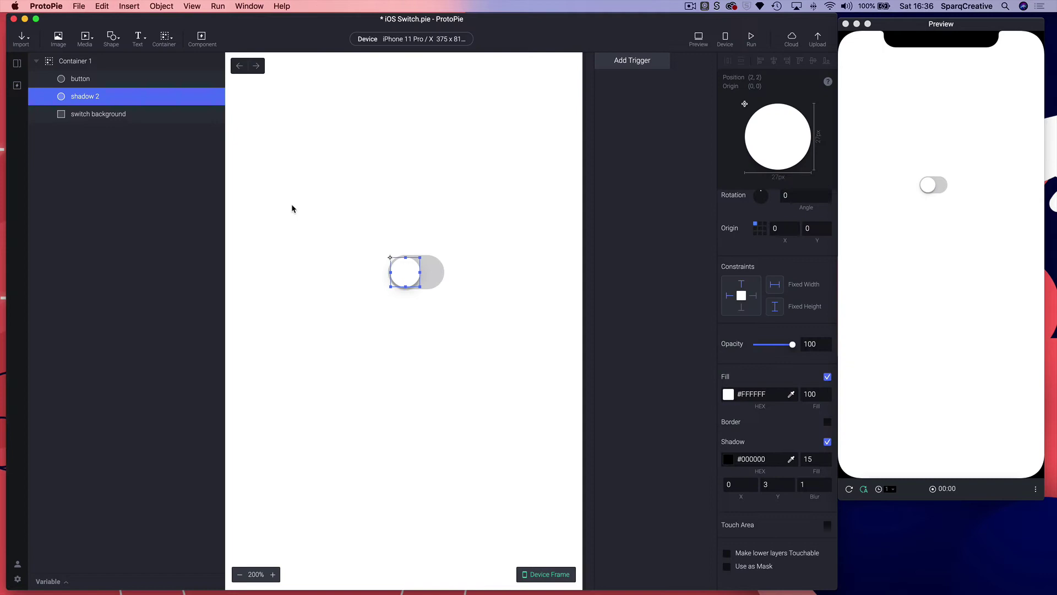
left_click(816, 457)
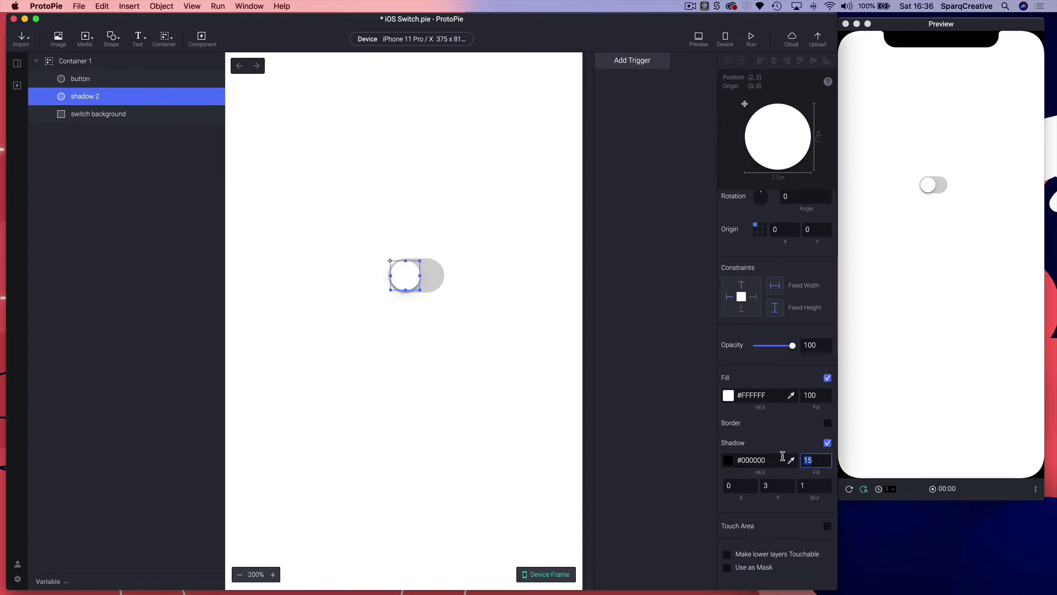
type("6")
key("Return")
- Deselect to view the switch, then select the shadow 2 and button layers
left_click(455, 486)
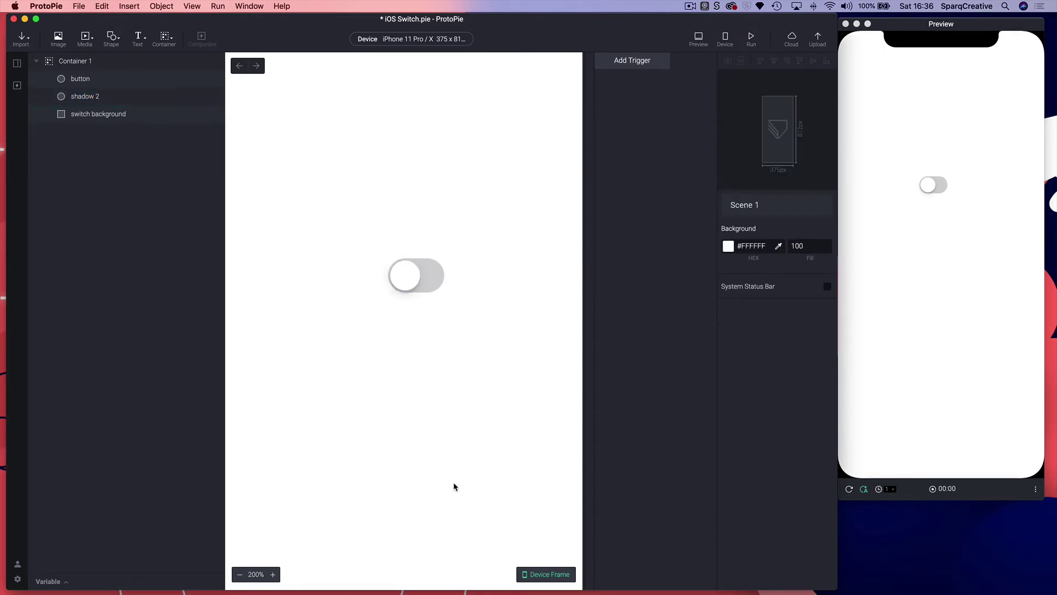
left_click(70, 98)
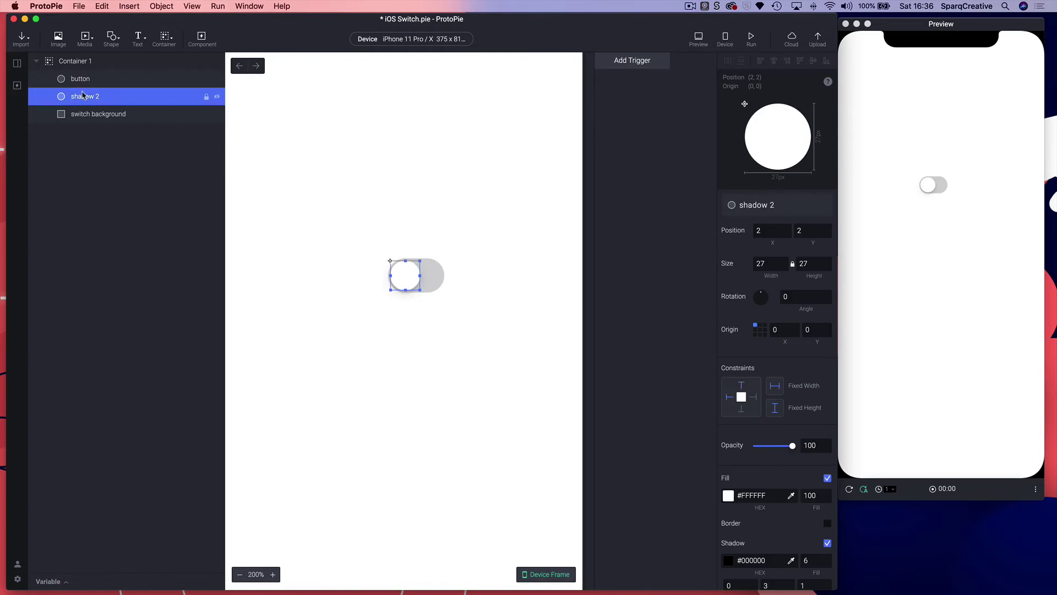
left_click(78, 80)
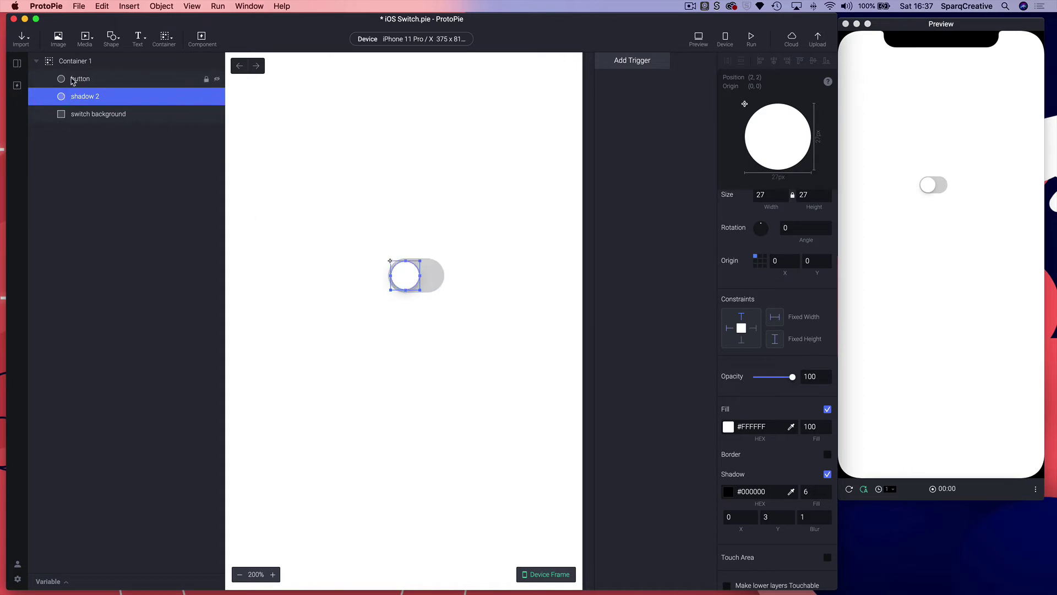
- Group the button and shadow 2 layers into a container named Button
left_click(68, 83, "shift")
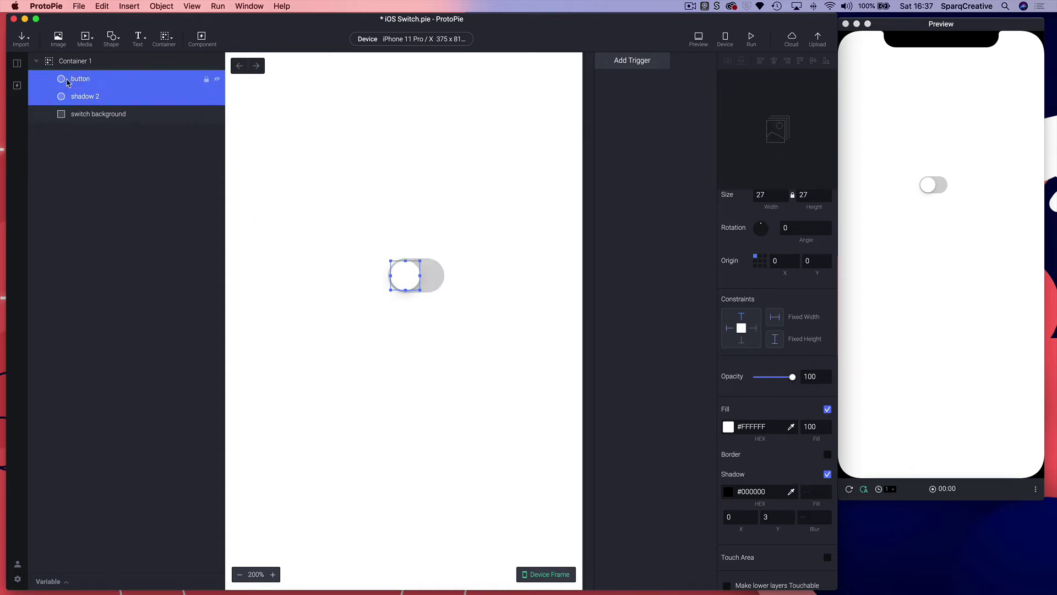
key("super+g")
double_click(84, 81)
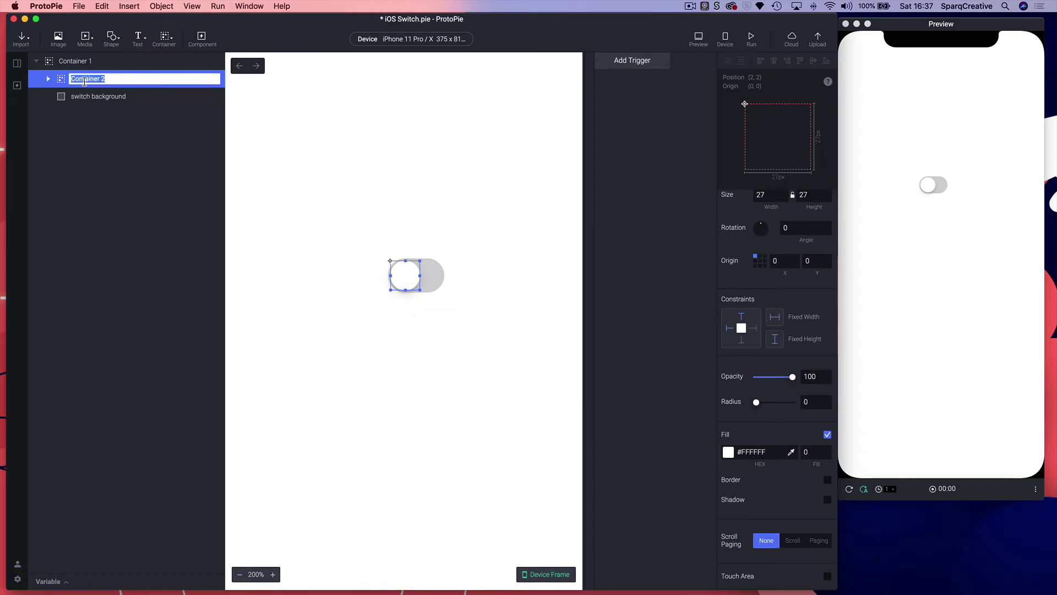
type("Button")
key("Return")
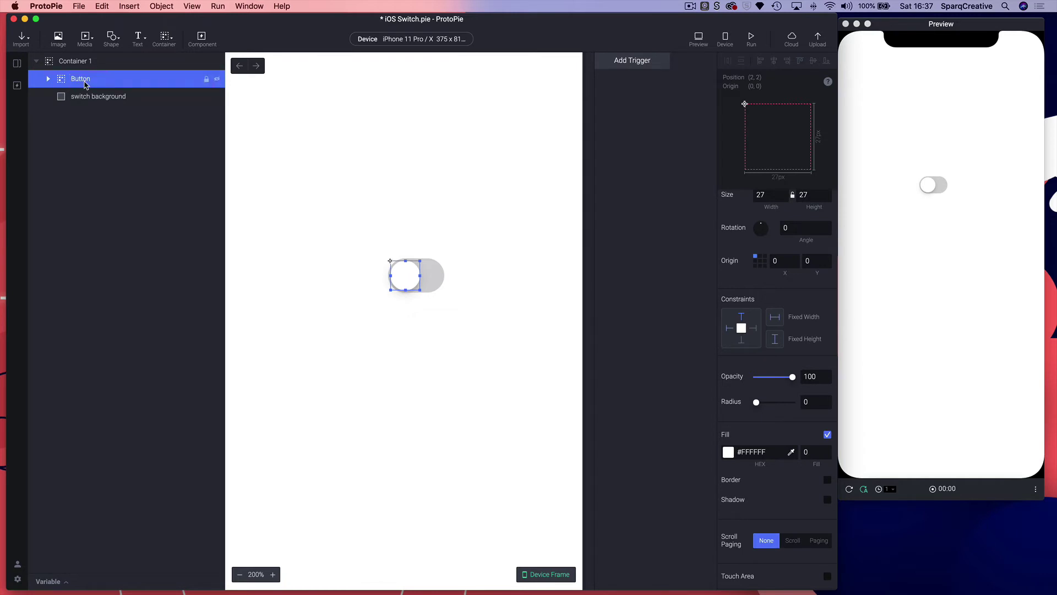
- Rename the outer Container 1 to Switch
left_click(83, 97)
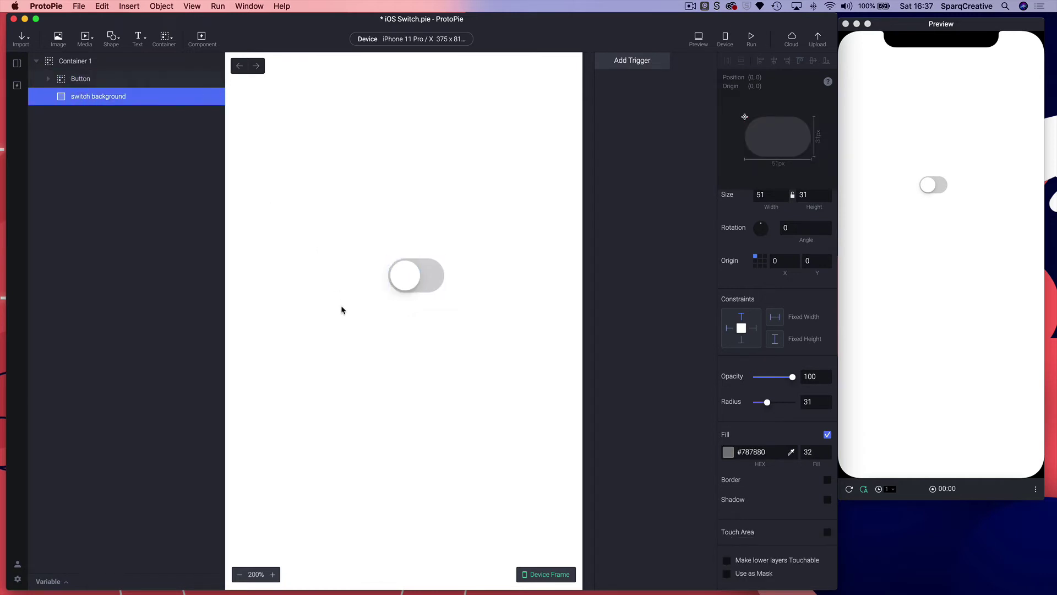
left_click(147, 146)
left_click(81, 79)
left_click(78, 97)
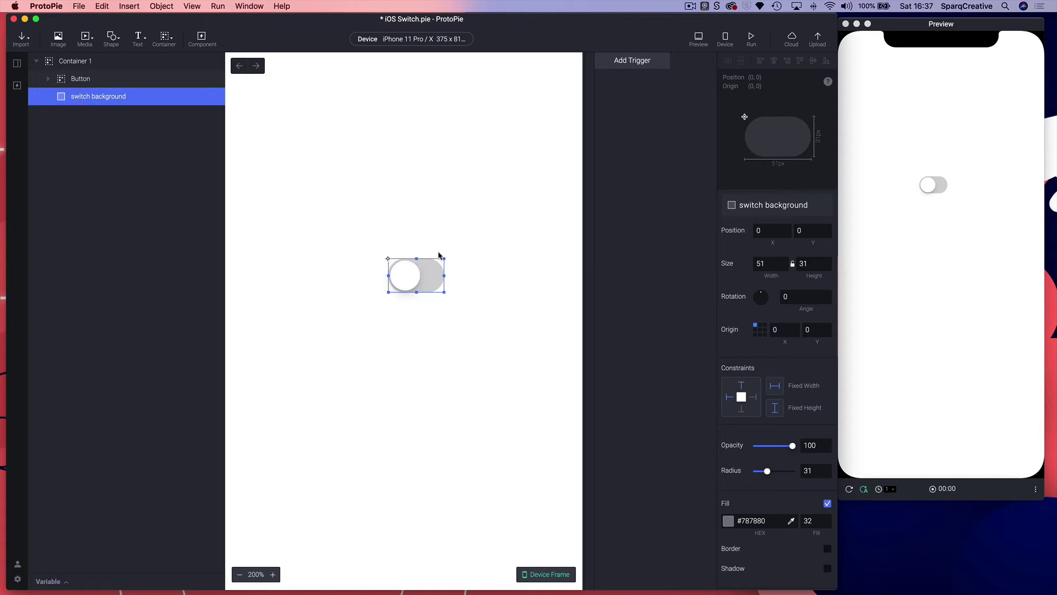
scroll(353, 292, "up", 1)
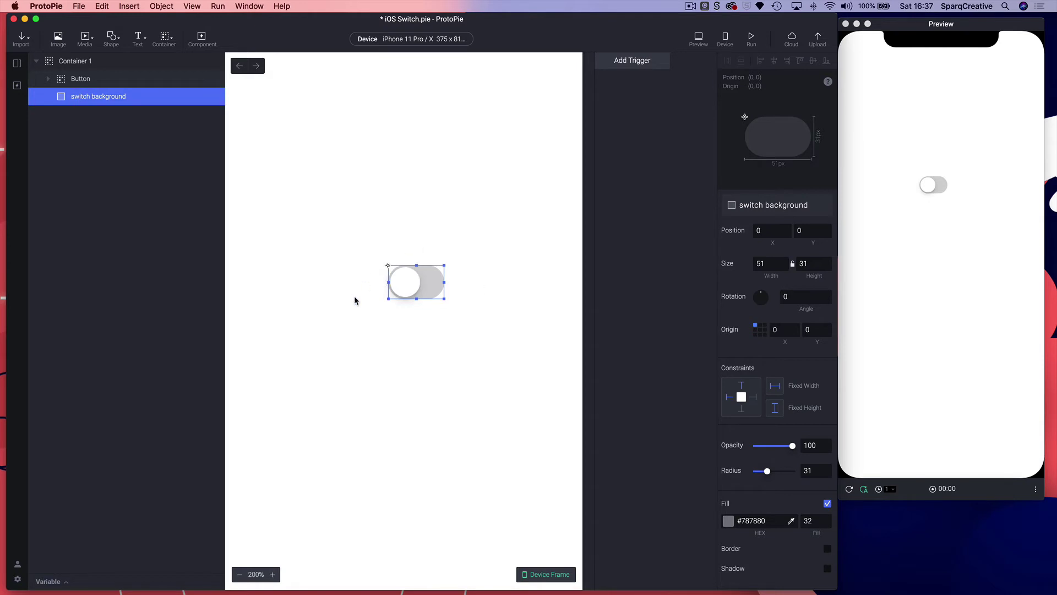
left_click(355, 299)
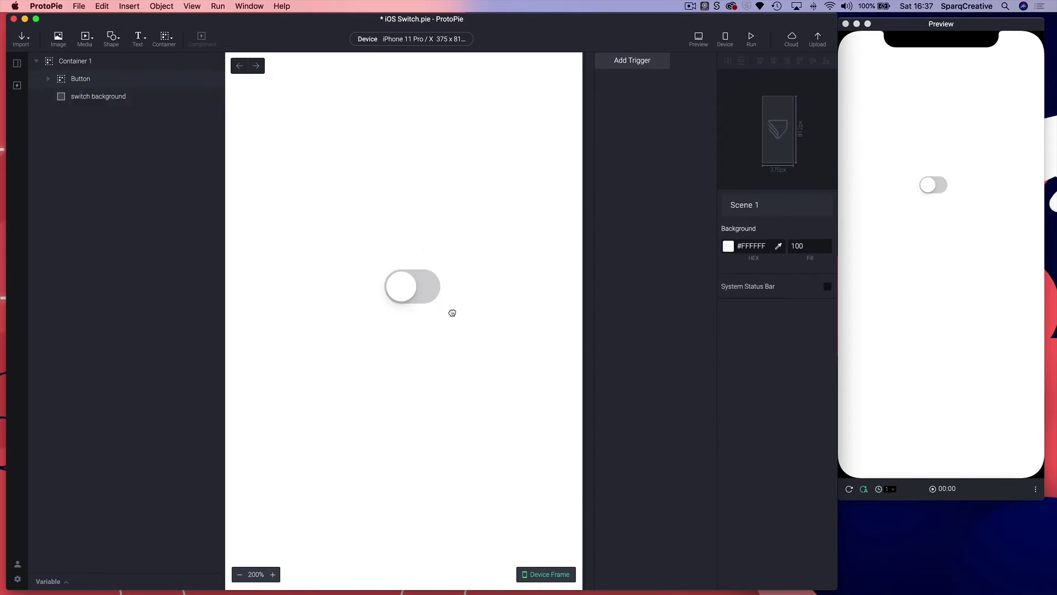
left_click_drag(452, 313, 450, 313)
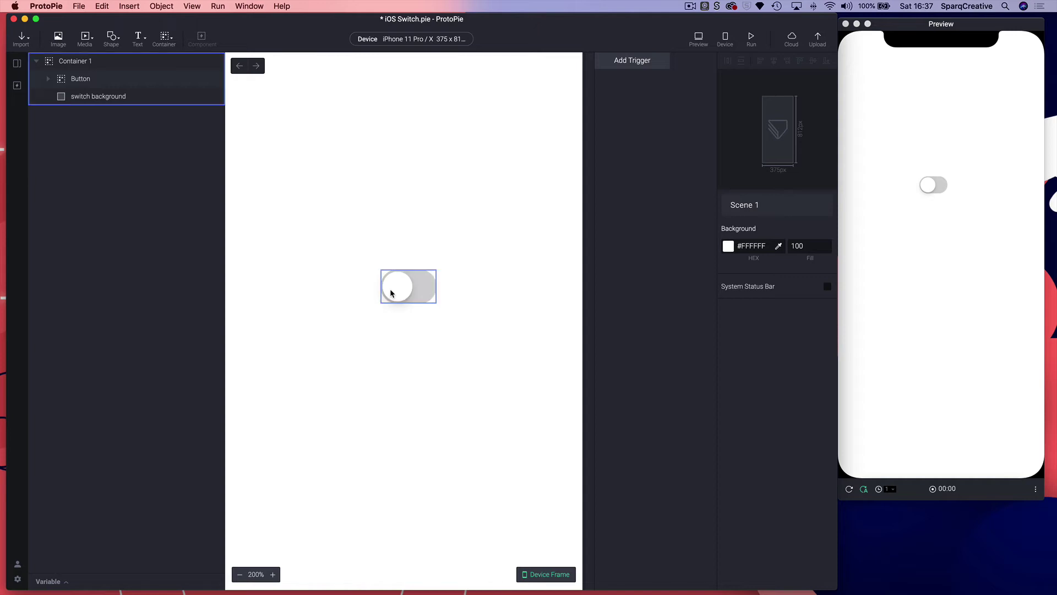
scroll(258, 188, "left", 1)
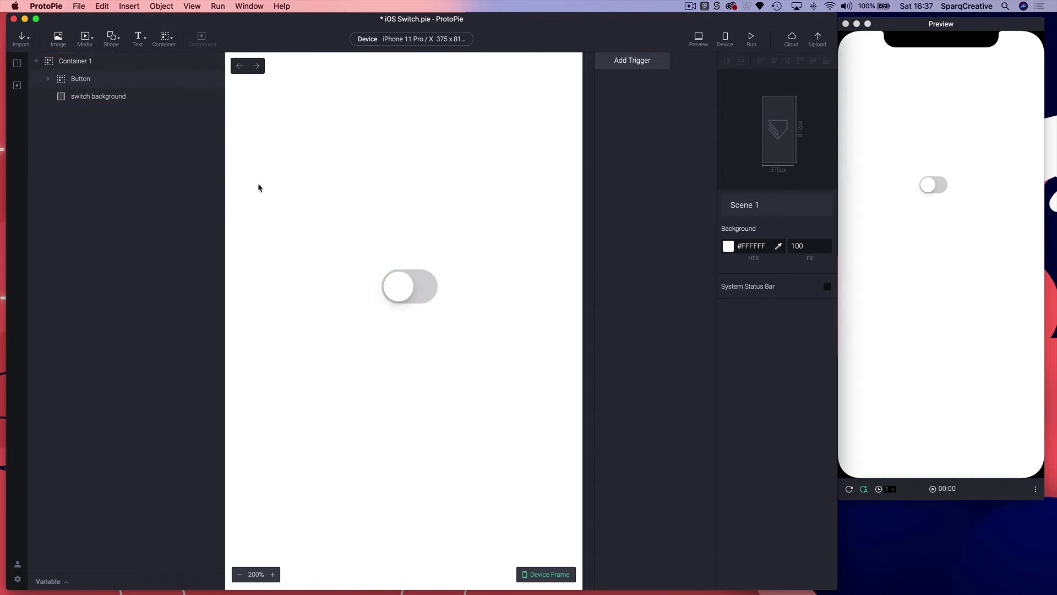
left_click(48, 79)
left_click(48, 80)
double_click(62, 61)
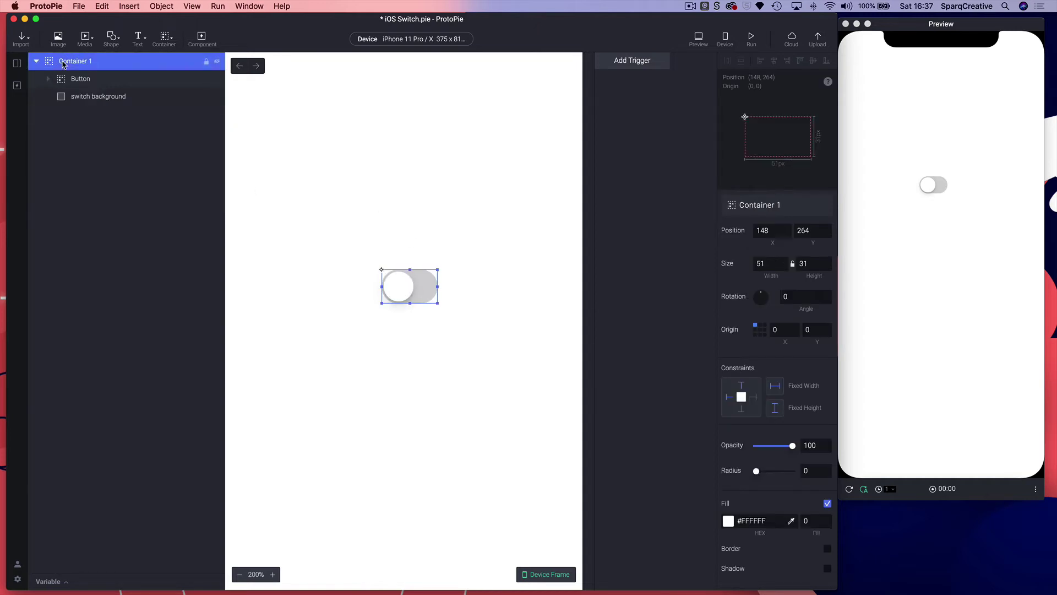
type("Switch")
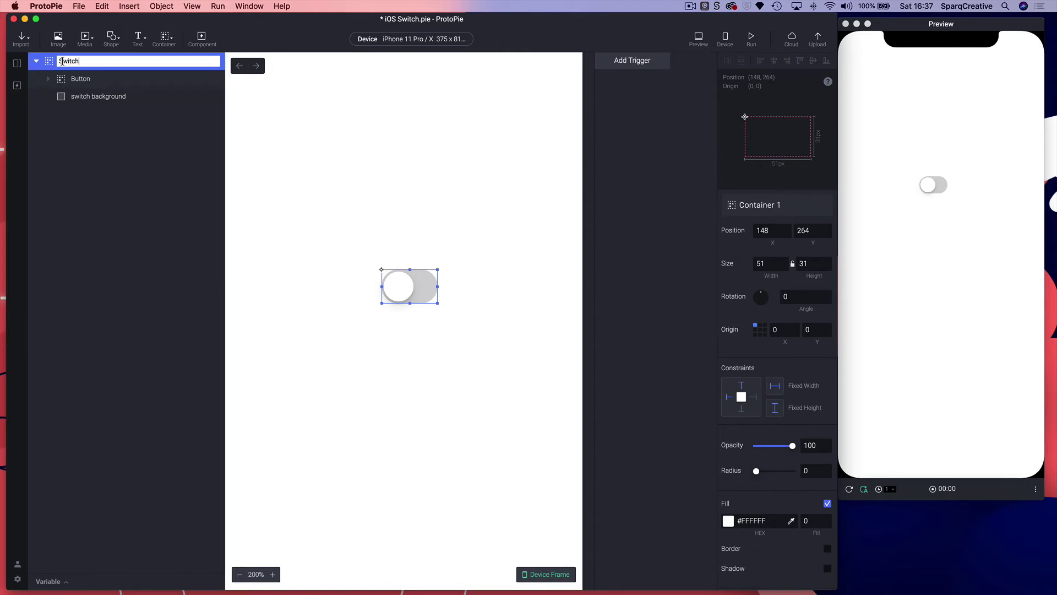
key("Return")
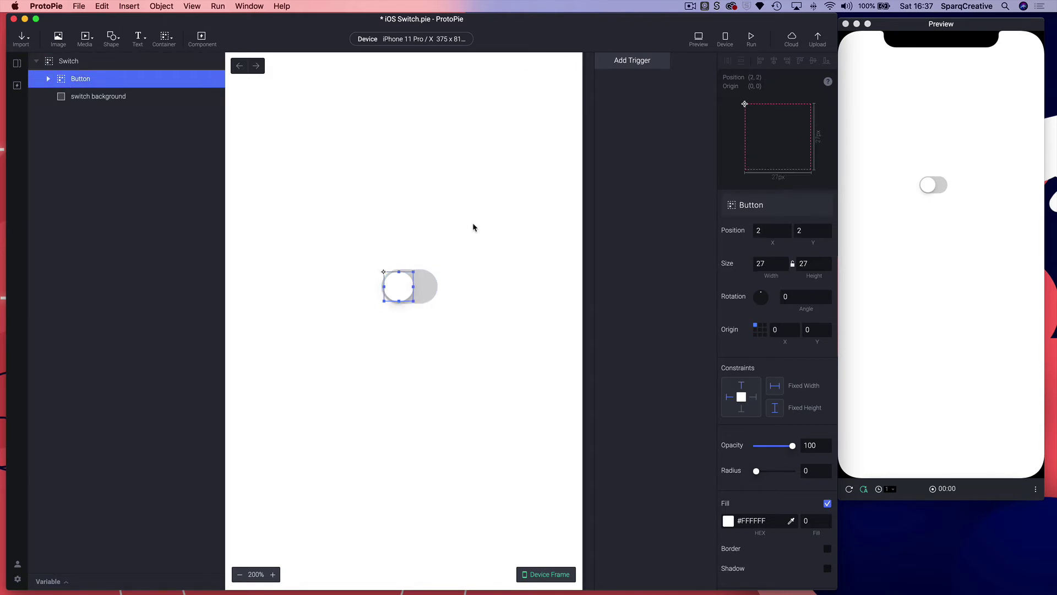
- Zoom the canvas out to show the whole device frame with the switch
left_click(240, 576)
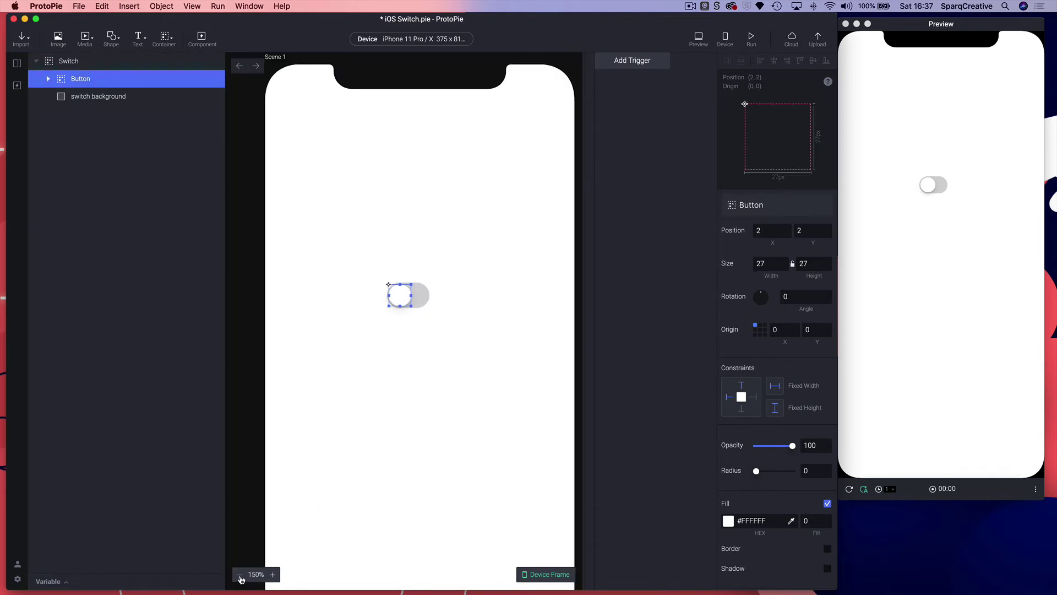
left_click(240, 575)
left_click(449, 470)
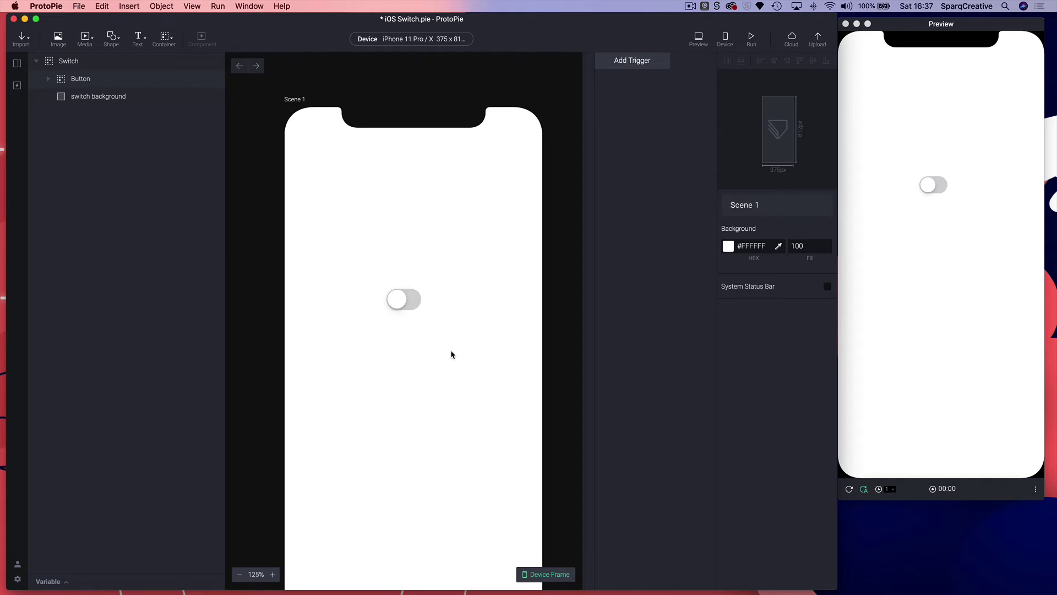
left_click(397, 302)
left_click(478, 350)
key("super+Tab")
left_click(626, 62)
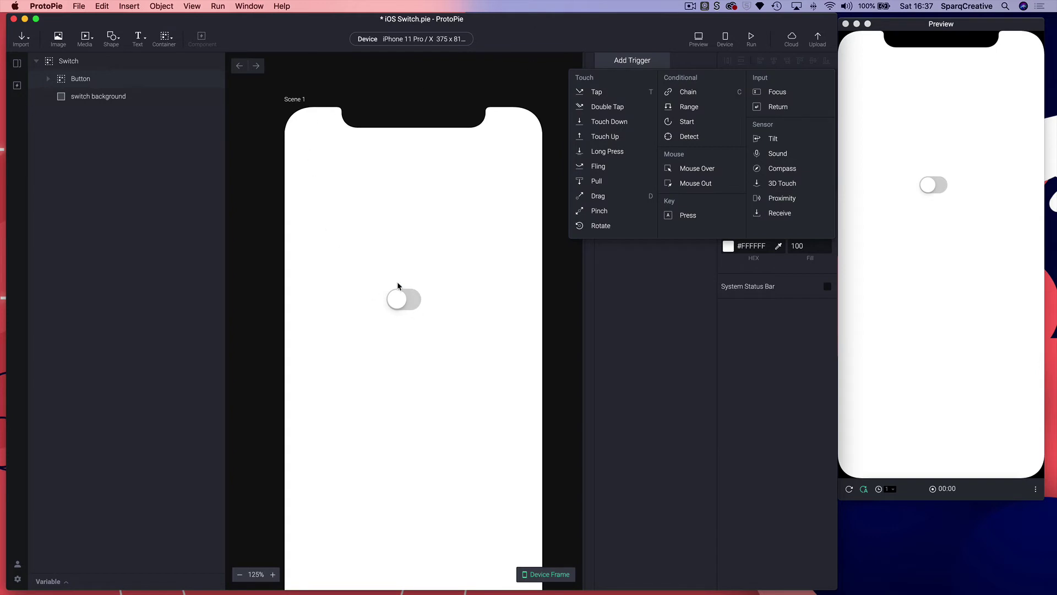
left_click(431, 177)
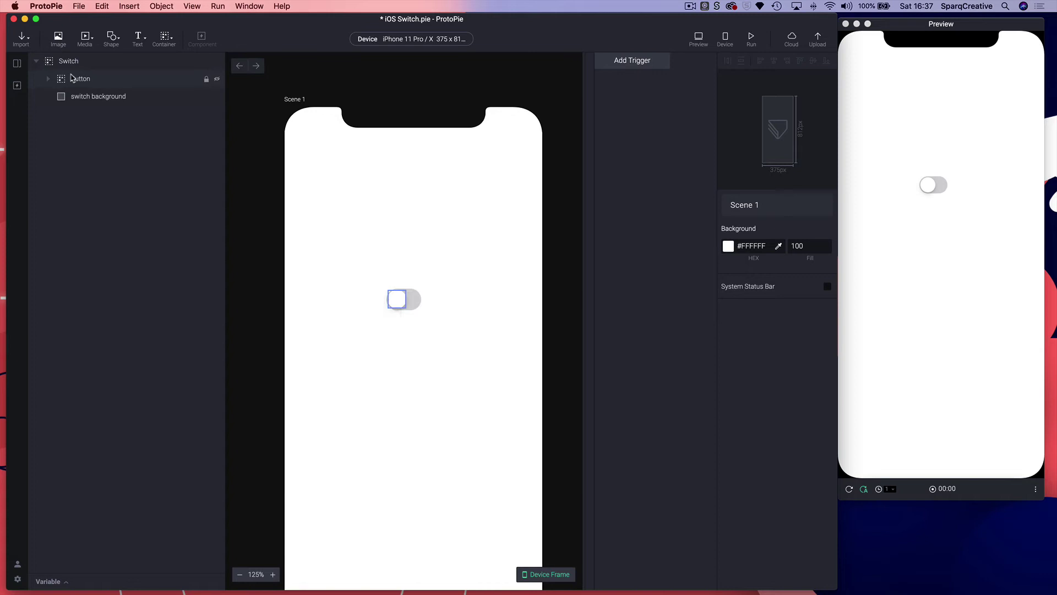
- Give the Button container a Tap trigger with a Move response (Ease In & Out, 0.2)
left_click(47, 79)
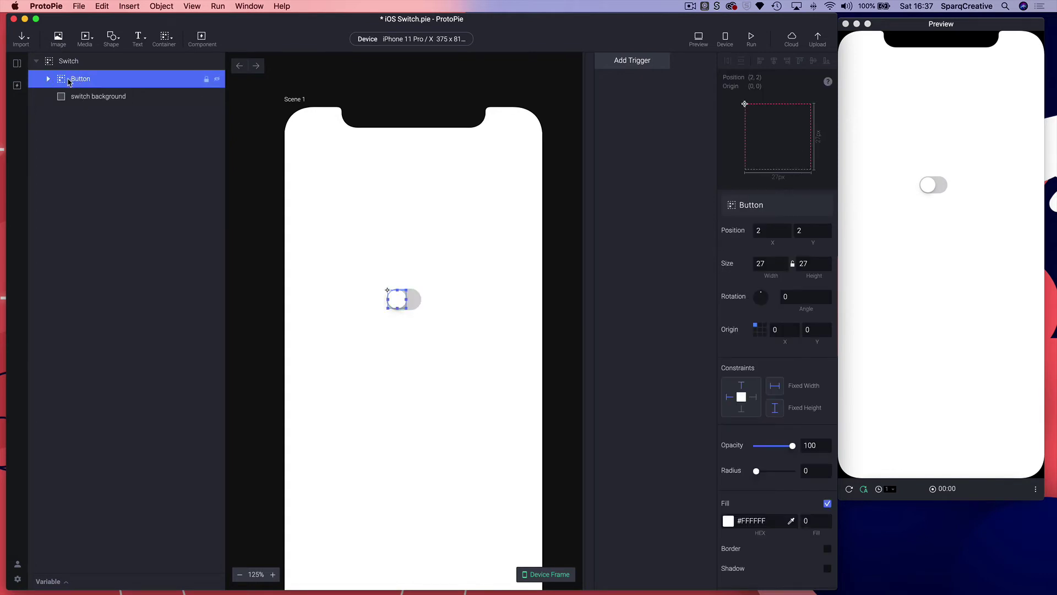
left_click(629, 64)
left_click(609, 95)
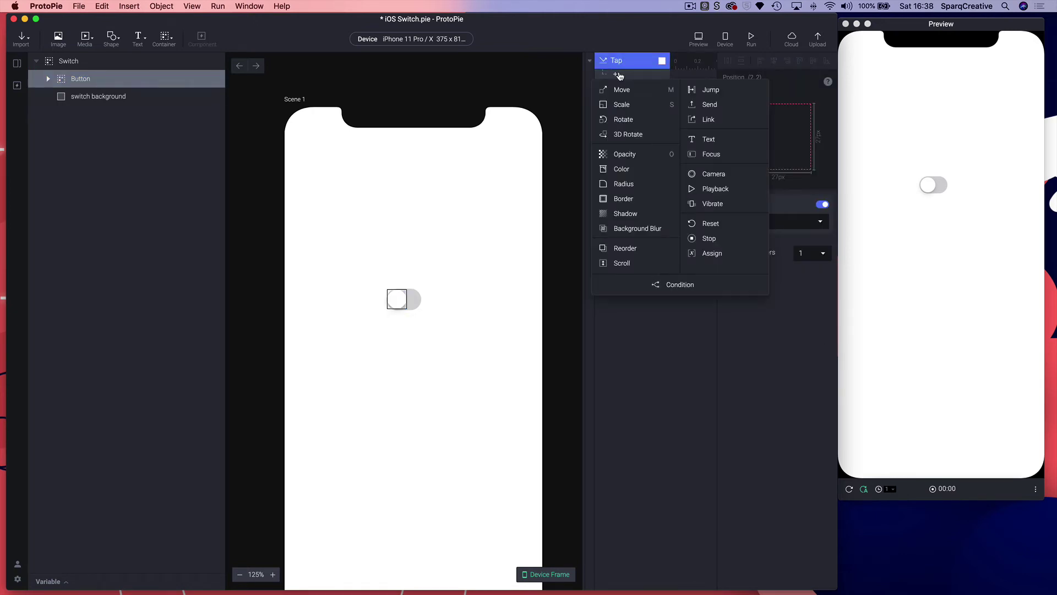
left_click(620, 90)
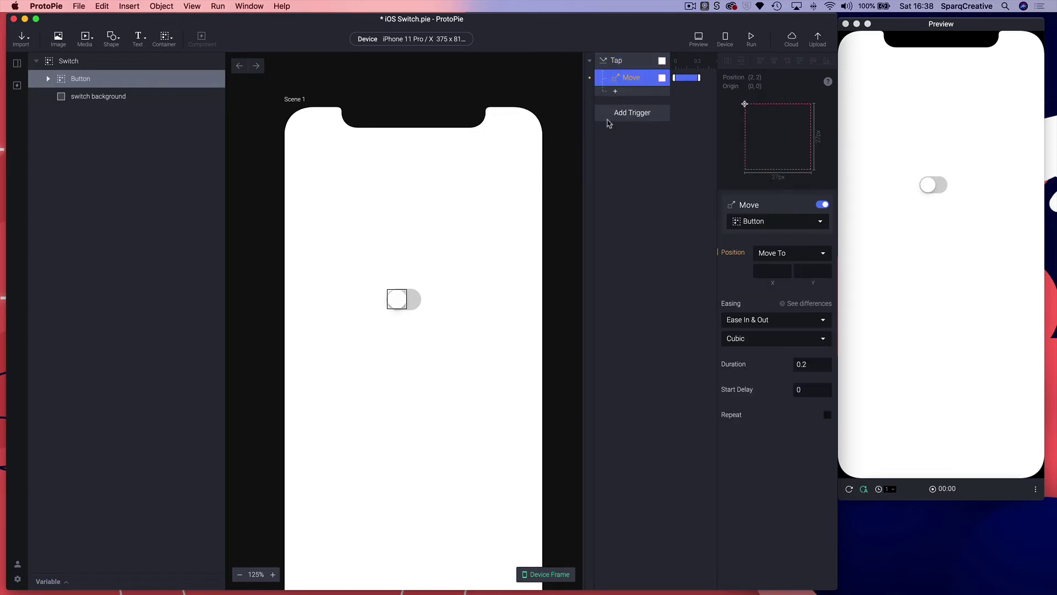
key("super+Tab")
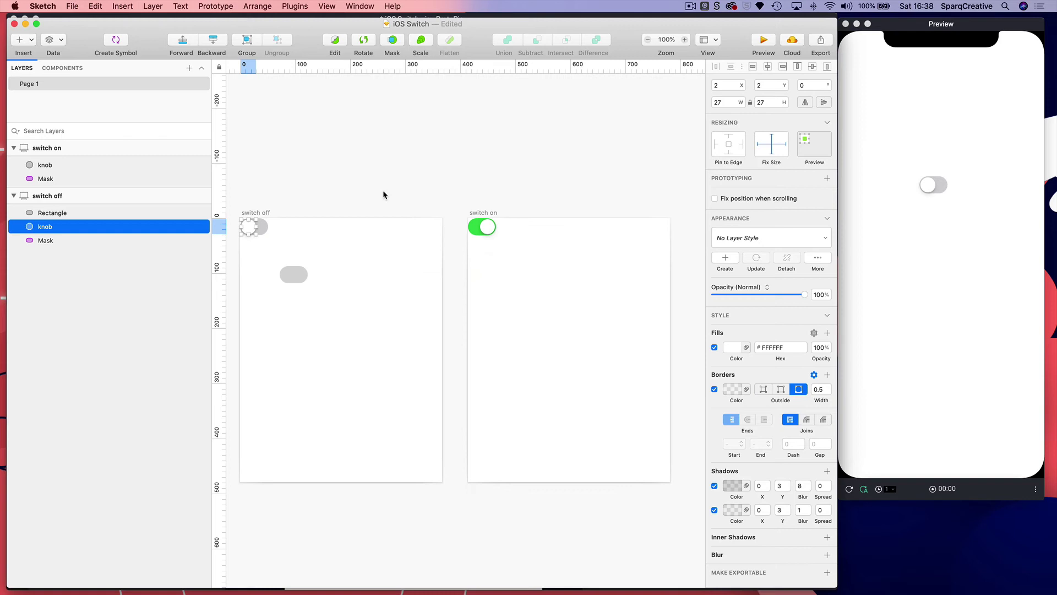
- In Sketch, select the on-state knob to read its position, X 22, Y 2
left_click(451, 190)
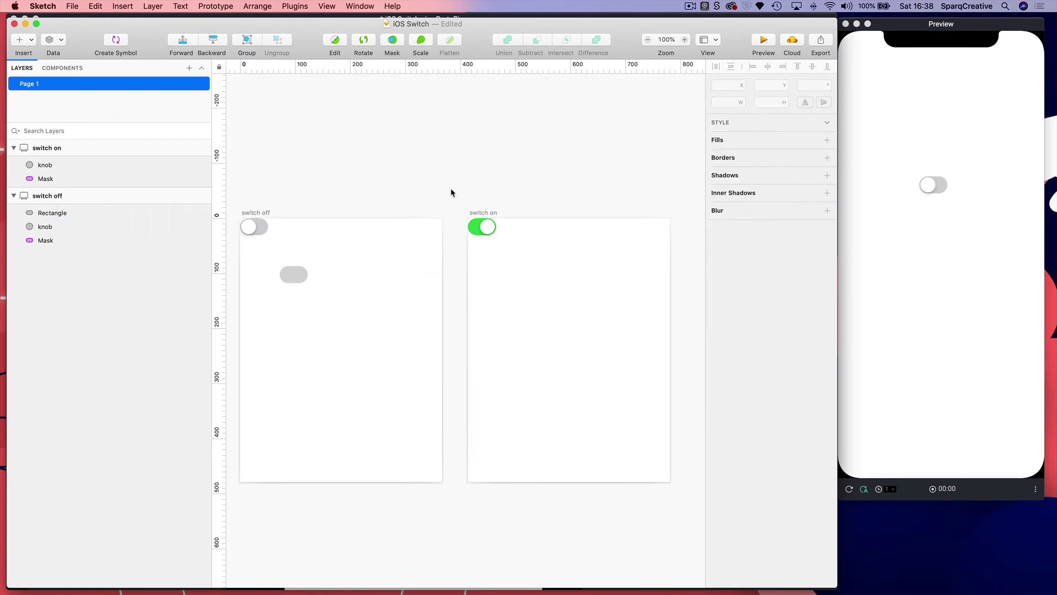
left_click(484, 229)
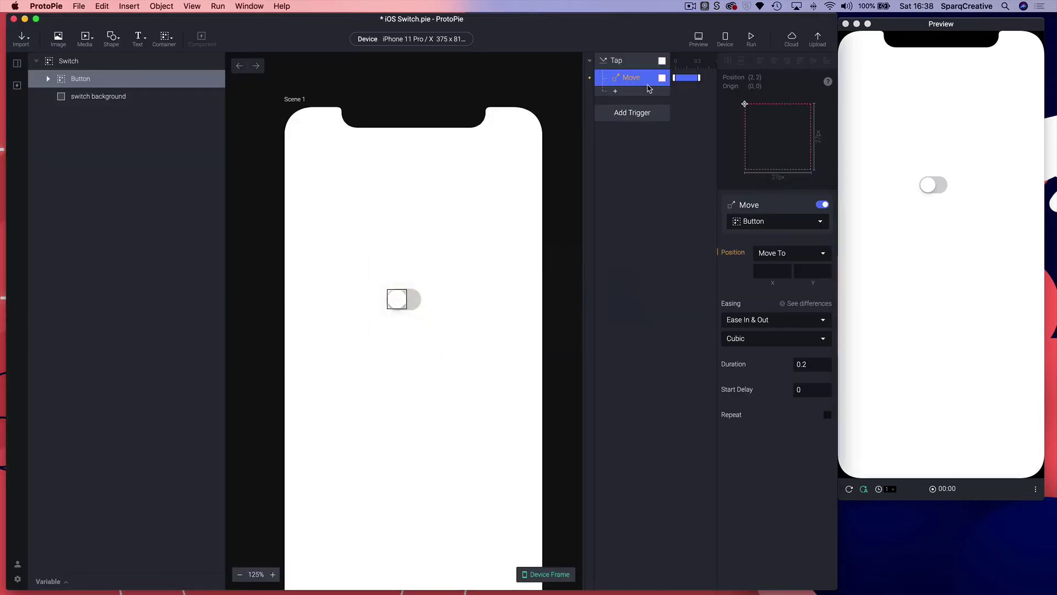
- Set the Move To X to 22 and test in Preview that the knob slides right
left_click(777, 270)
key("Return")
scroll(380, 209, "down", 1)
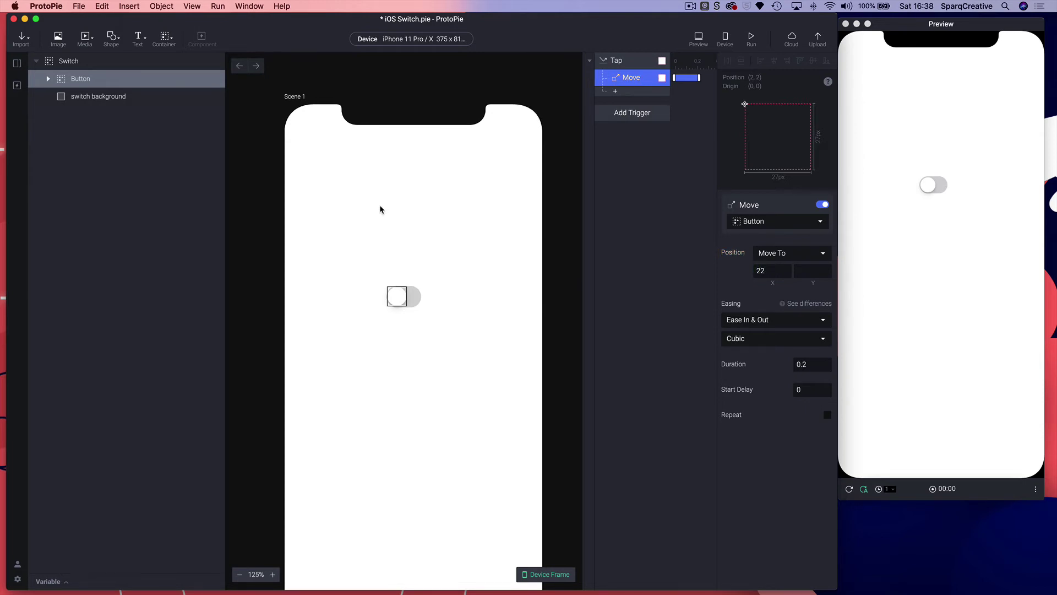
left_click(910, 253)
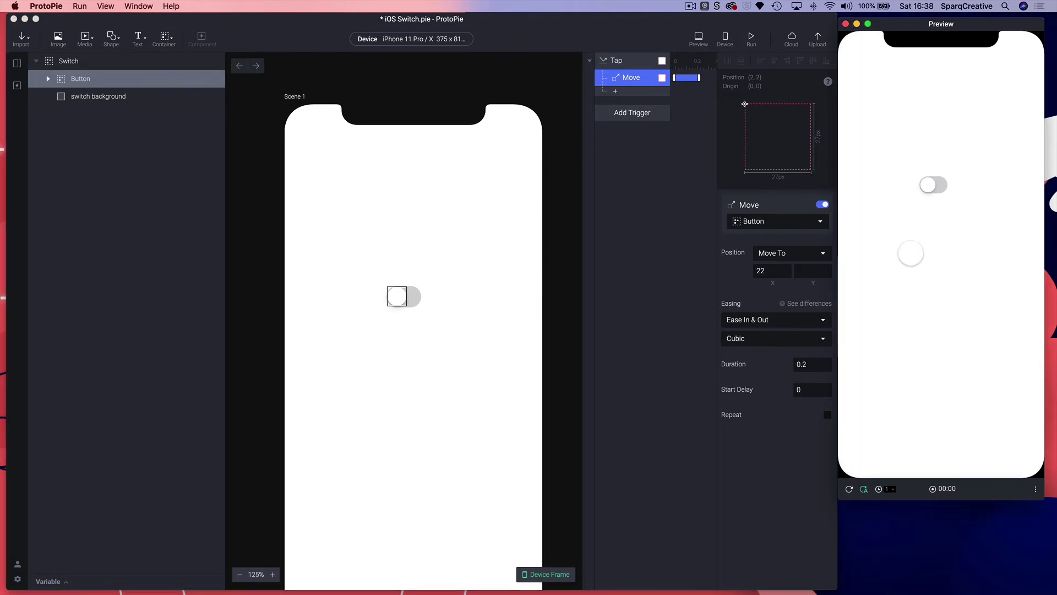
left_click(933, 188)
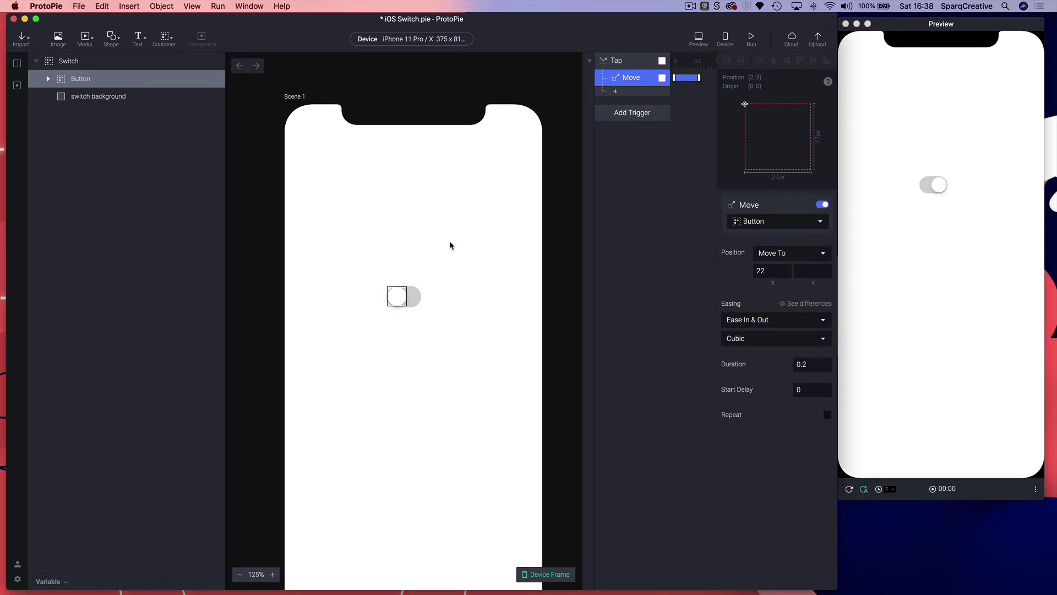
left_click(427, 305)
- In Sketch, copy the on-state track's green fill hex 32D74B
key("super+Tab")
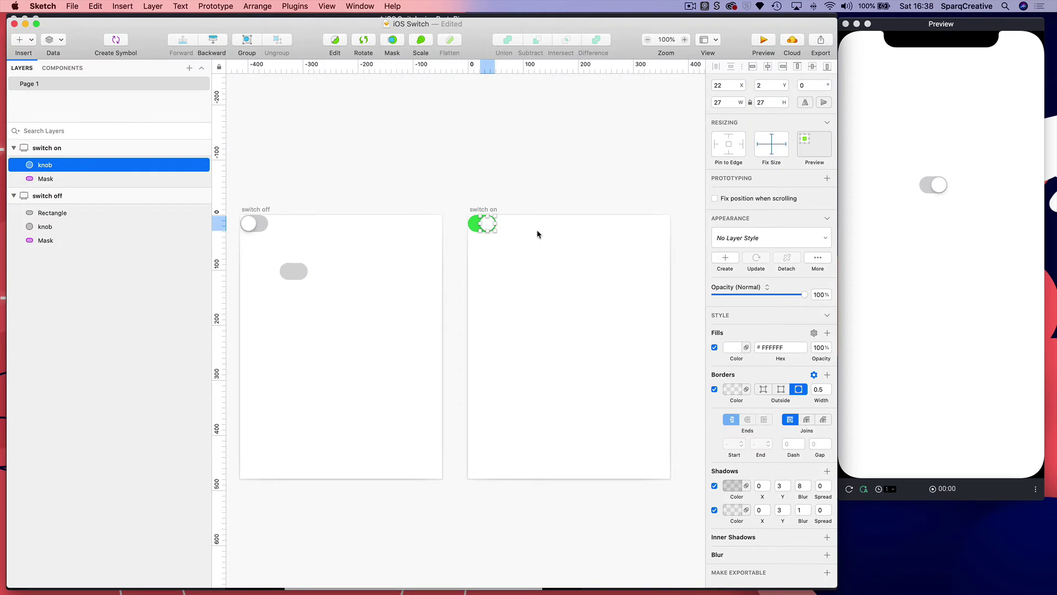
left_click(445, 235)
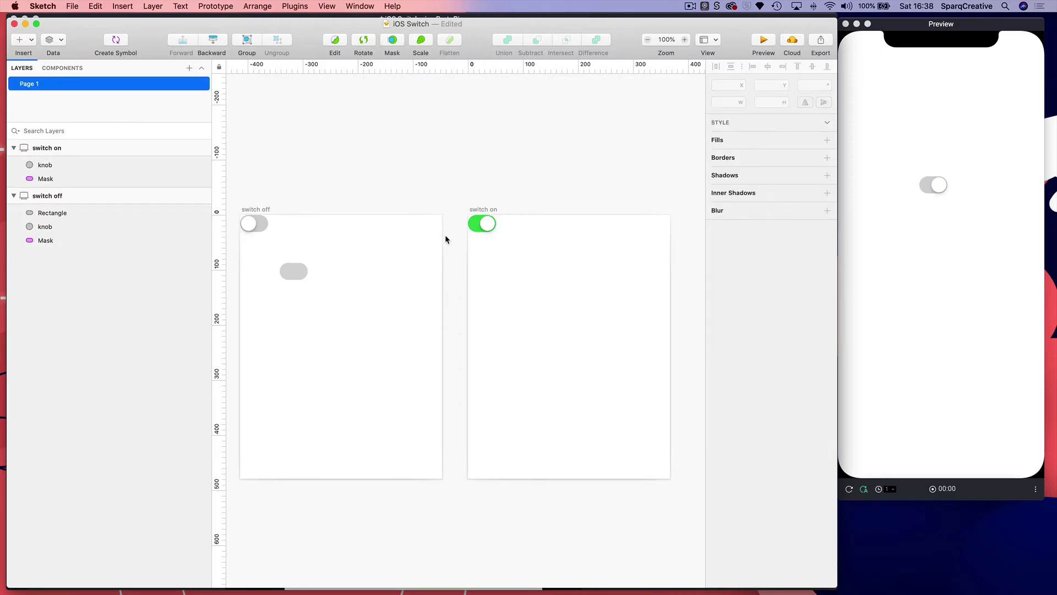
left_click(477, 226)
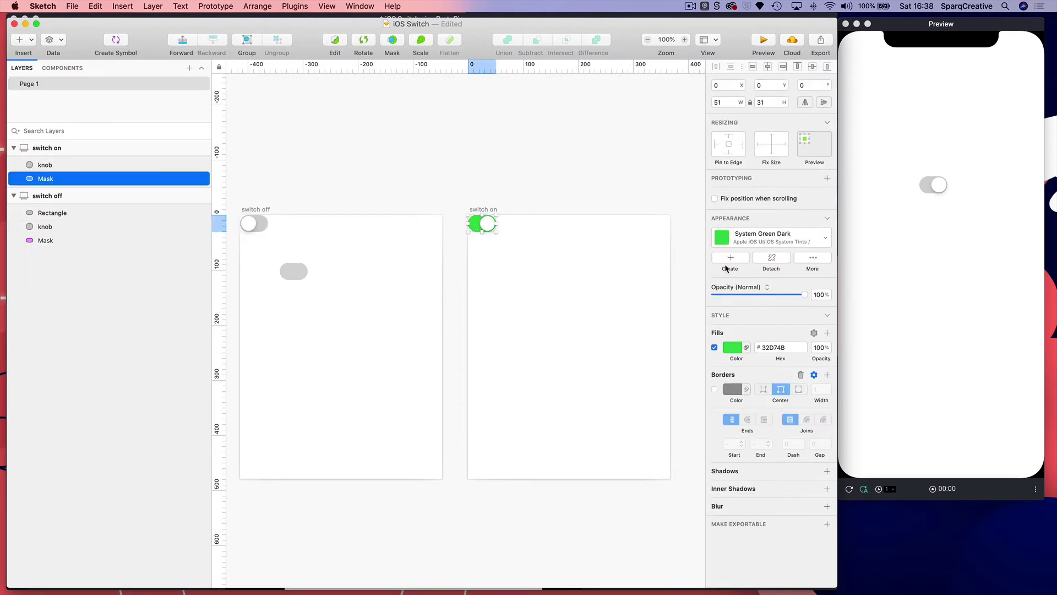
left_click_drag(791, 347, 759, 347)
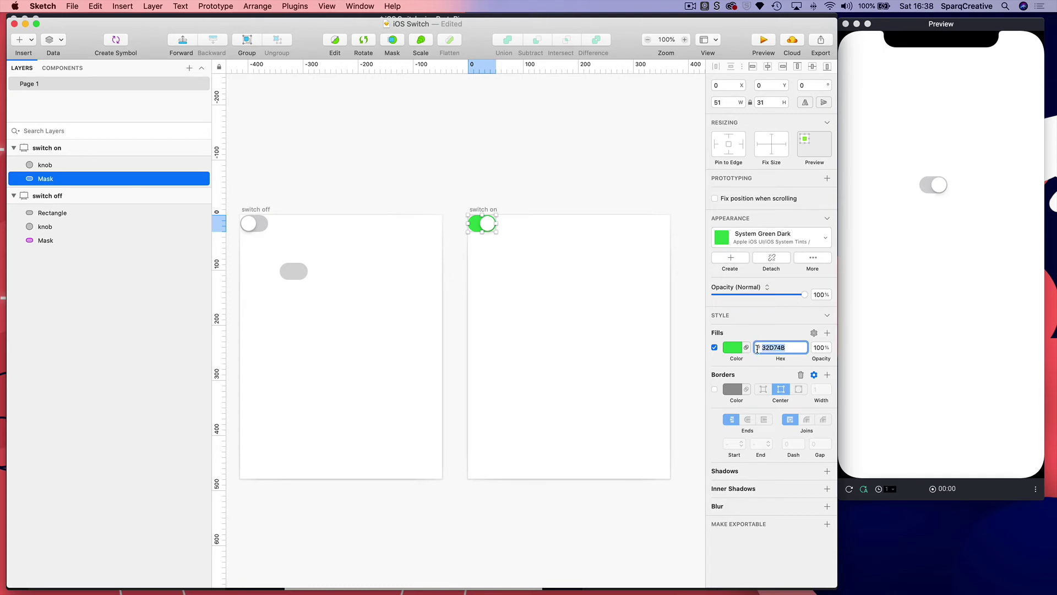
key("super+c")
- Add a Color response for the switch background layer under the Tap trigger
key("super+Tab")
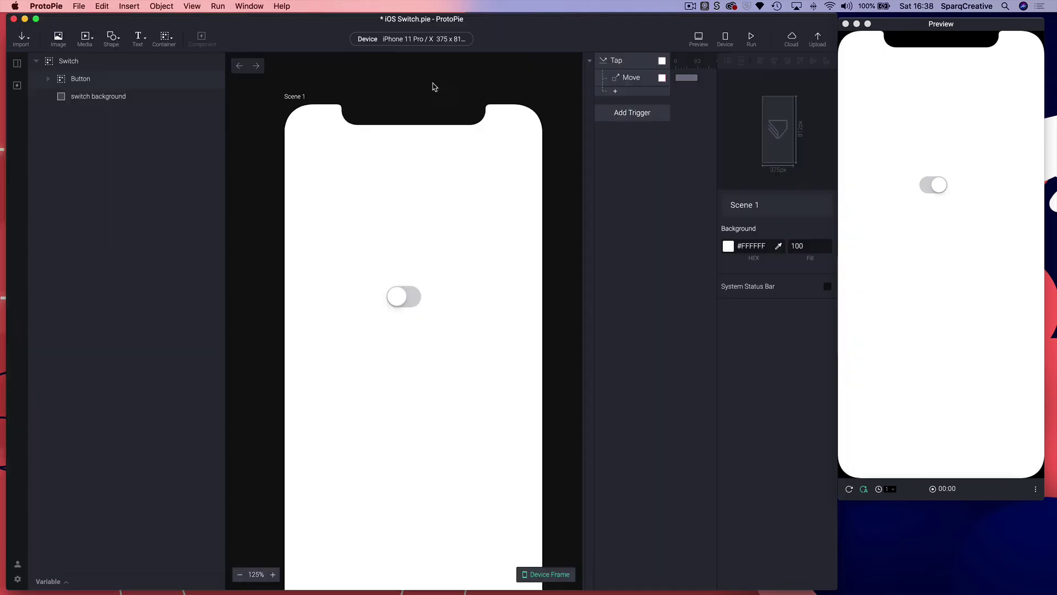
left_click(615, 82)
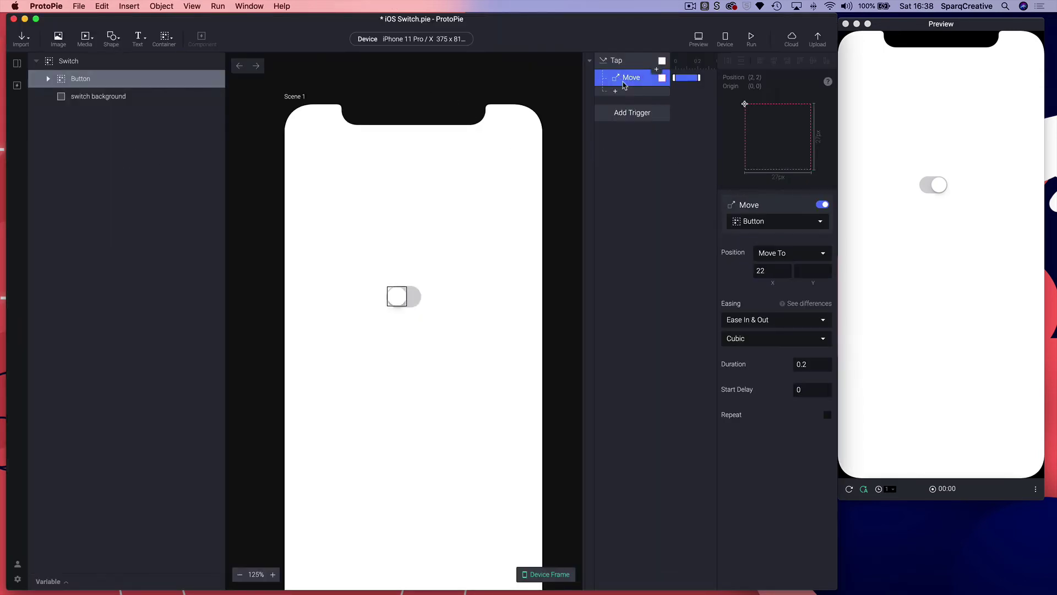
left_click(104, 101)
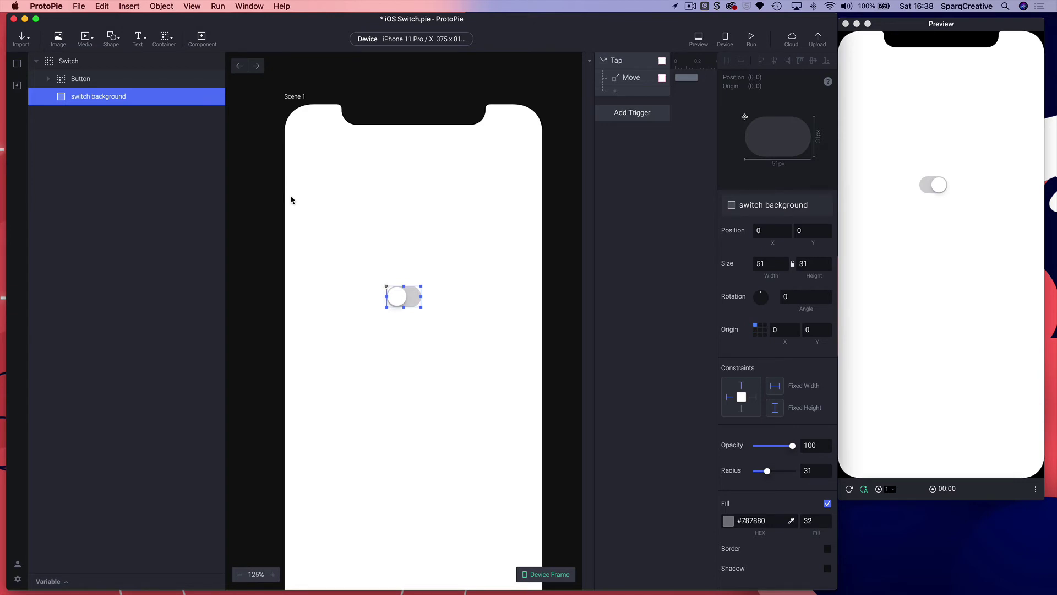
left_click(615, 92)
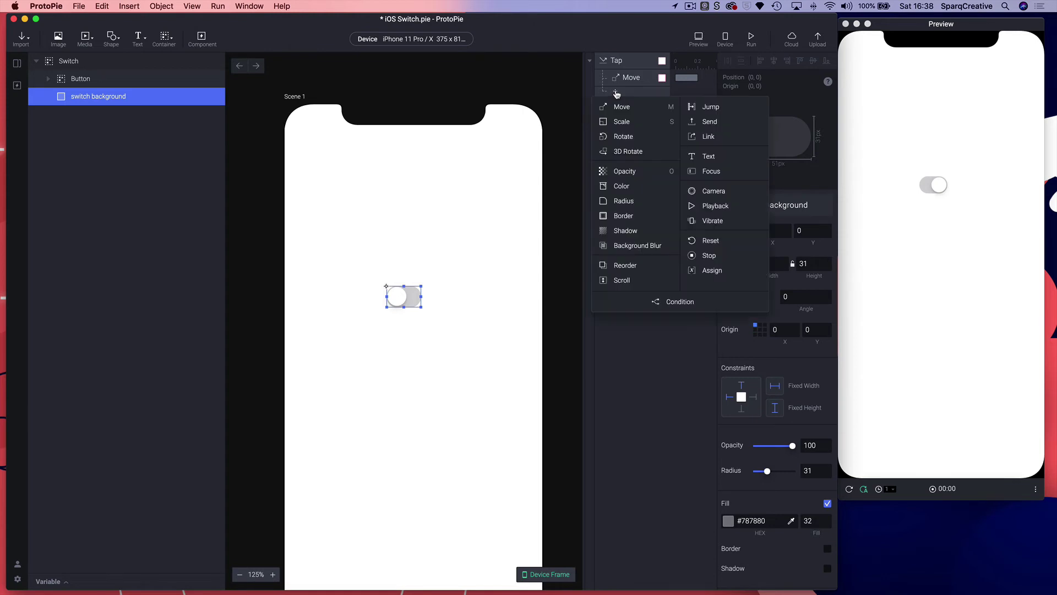
left_click(635, 191)
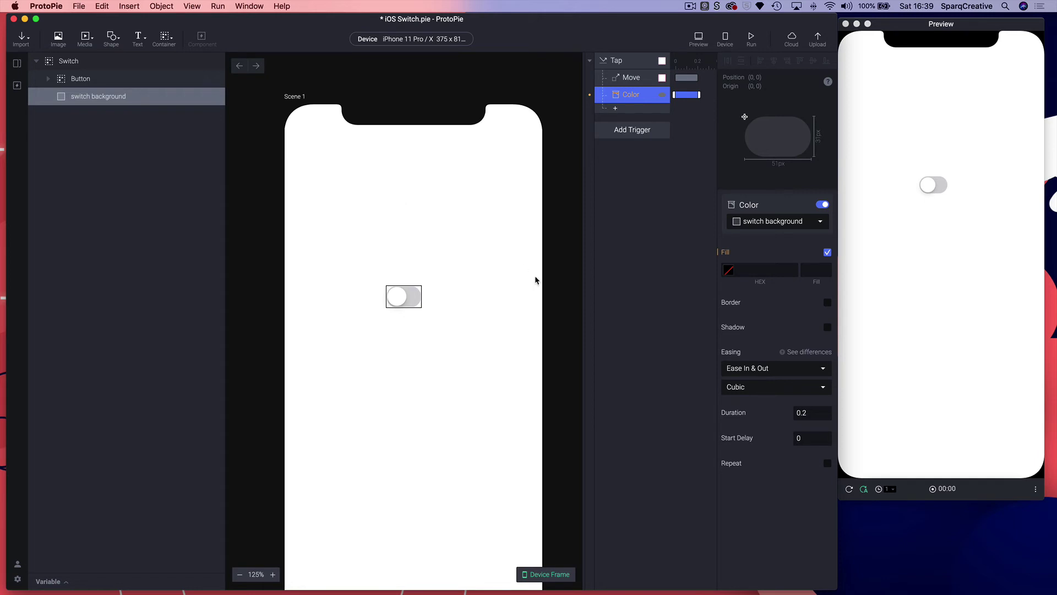
- Set the Color response fill to #32D74B at 100 and confirm the green switch in Preview
left_click(740, 271)
key("super+v")
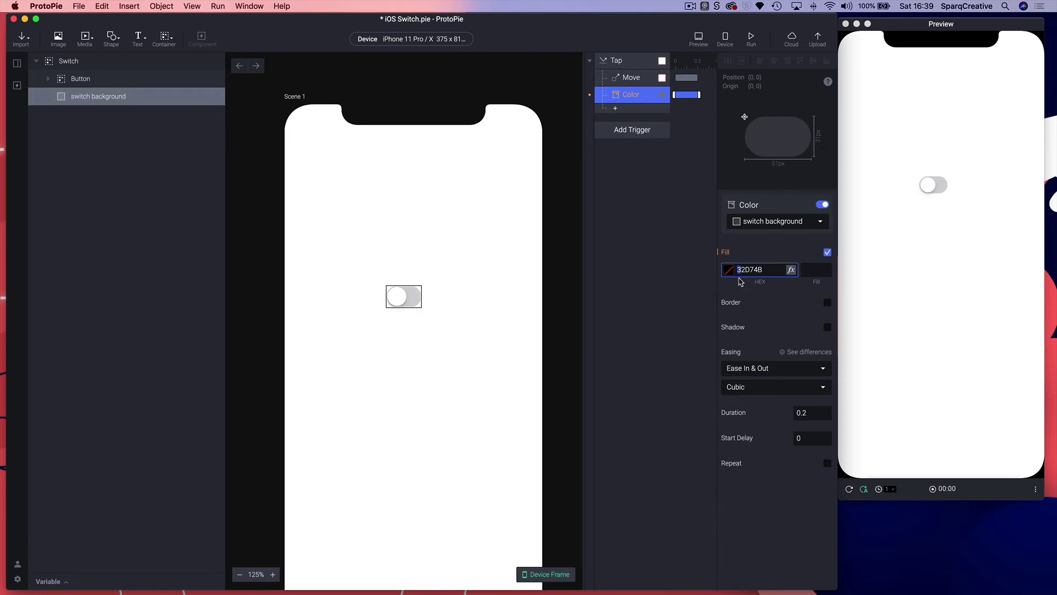
key("alt")
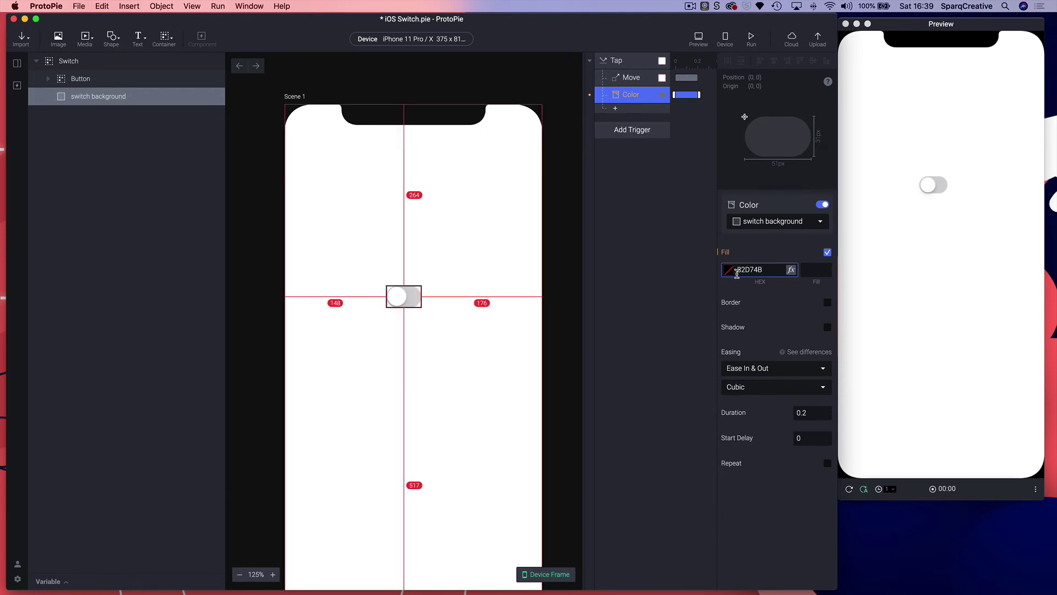
type("#")
key("BackSpace")
type("#")
key("BackSpace")
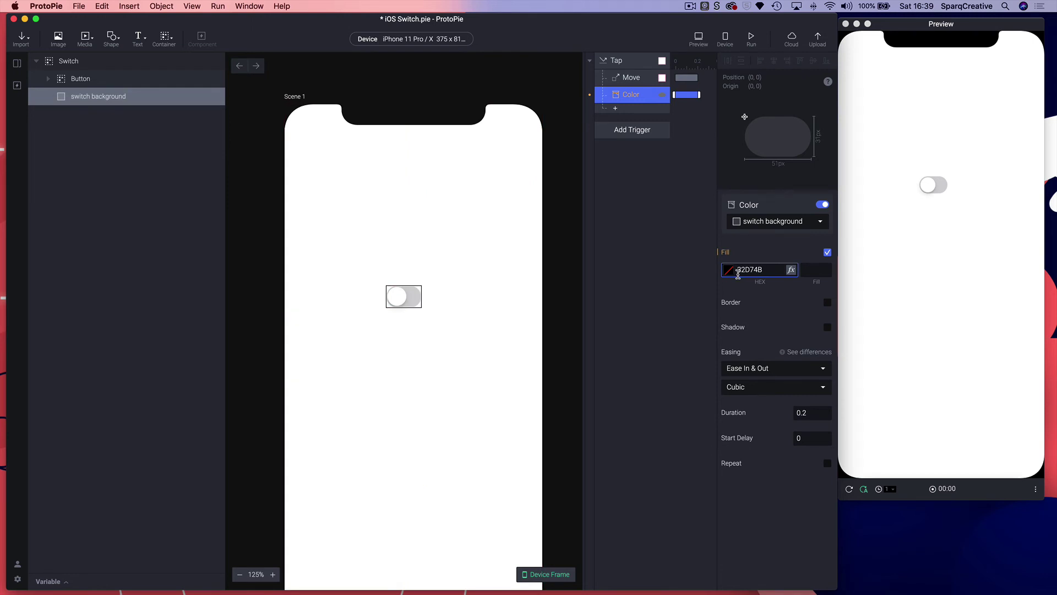
type("#")
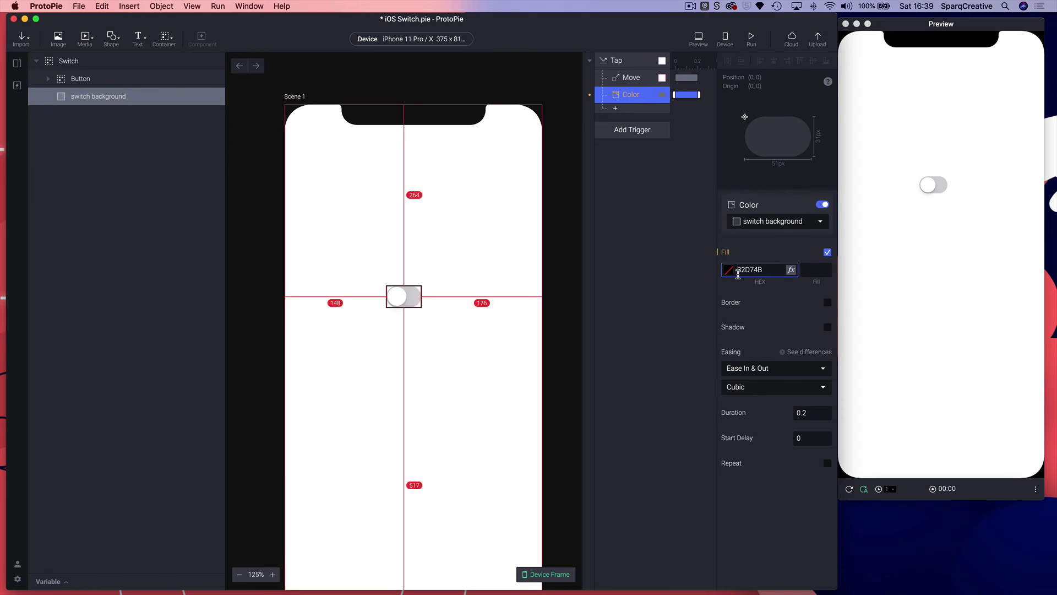
left_click(810, 271)
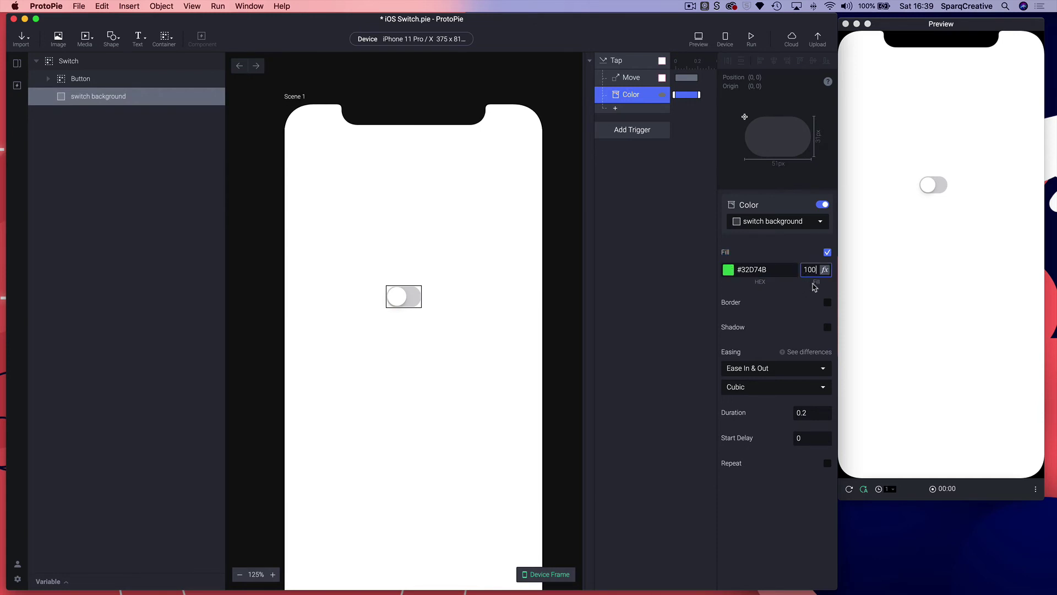
left_click(814, 287)
left_click(934, 185)
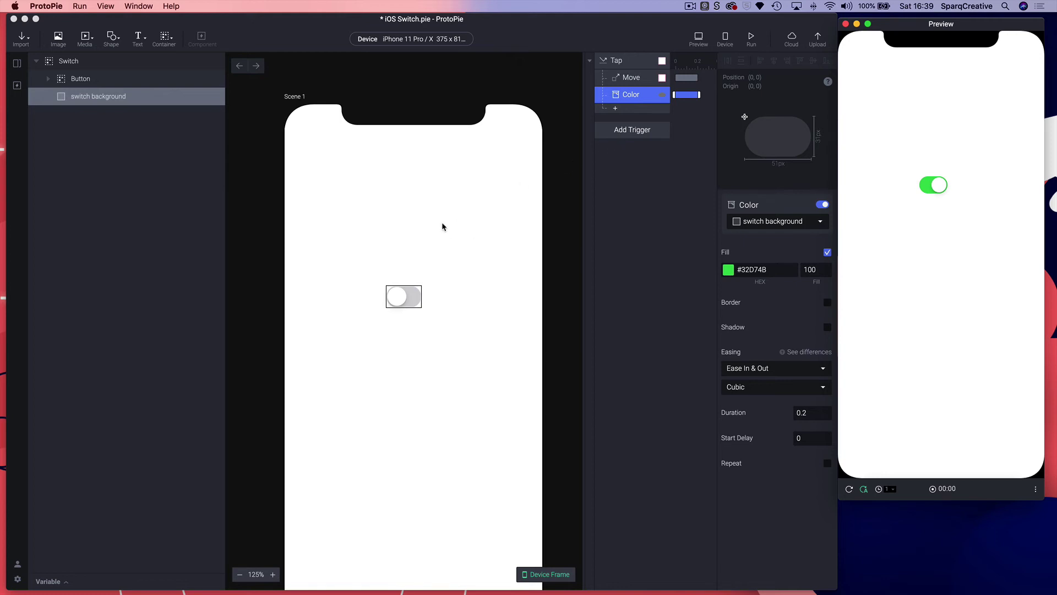
left_click(436, 237)
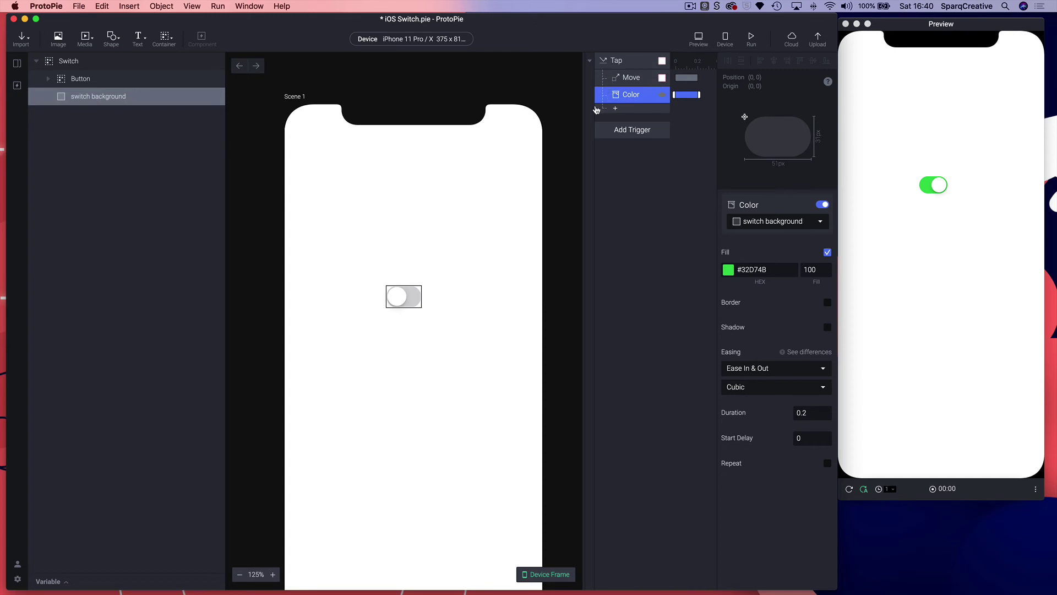
- Add a condition named Off under the Tap trigger
left_click(622, 111)
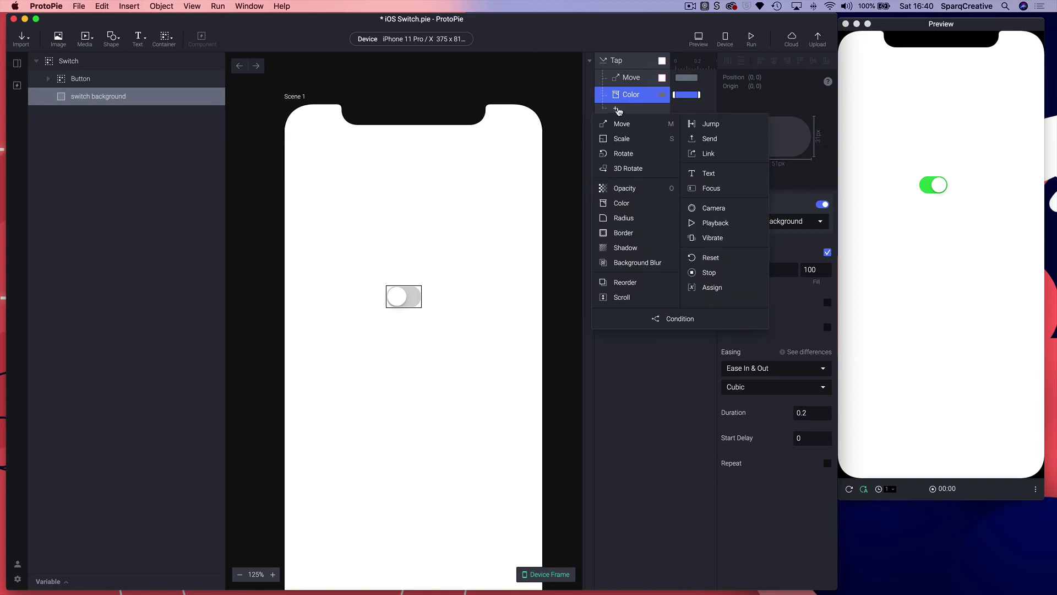
left_click(677, 319)
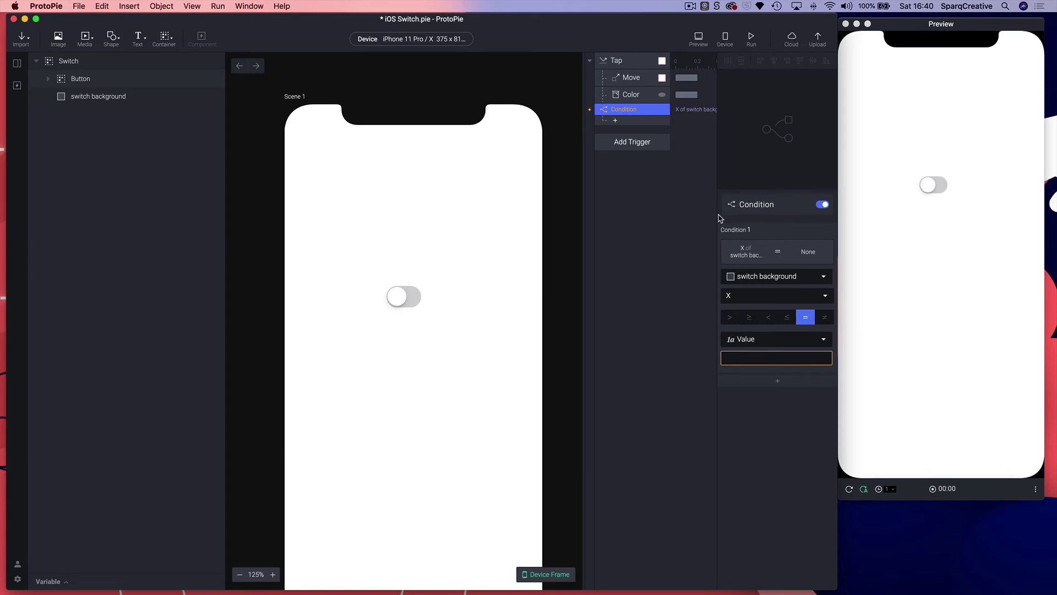
double_click(621, 110)
type("Off")
key("Return")
- Nest the Move and Color responses inside the Off condition
left_click(626, 81)
left_click(630, 95, "shift")
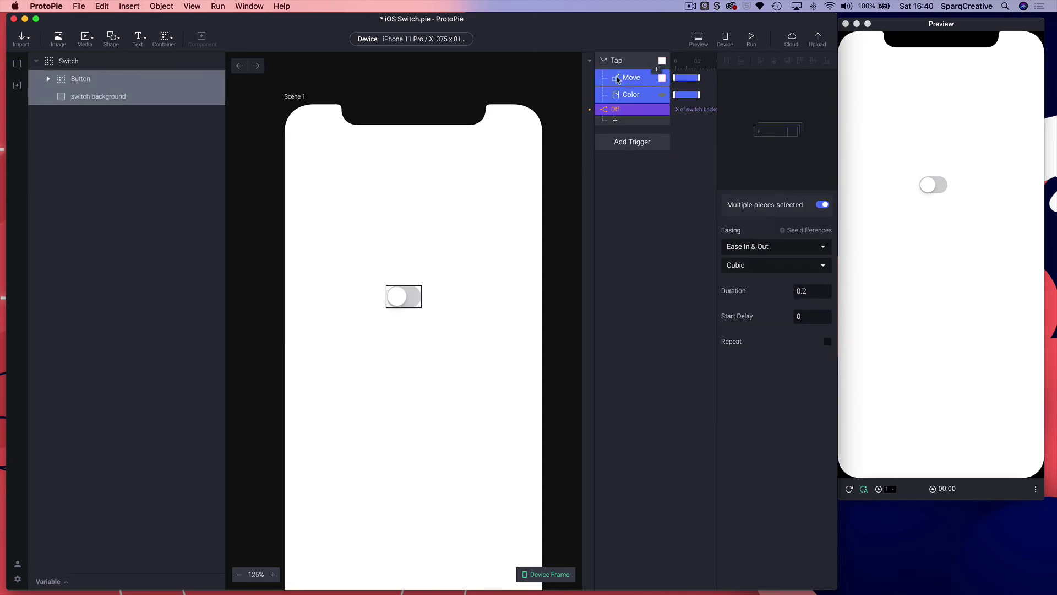
left_click_drag(628, 79, 630, 122)
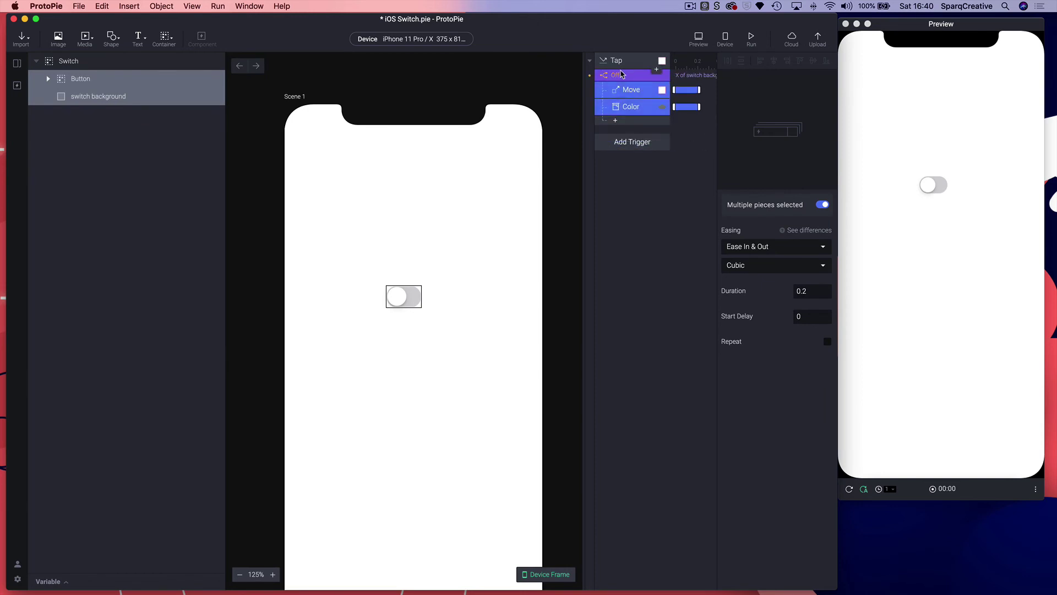
left_click(621, 77)
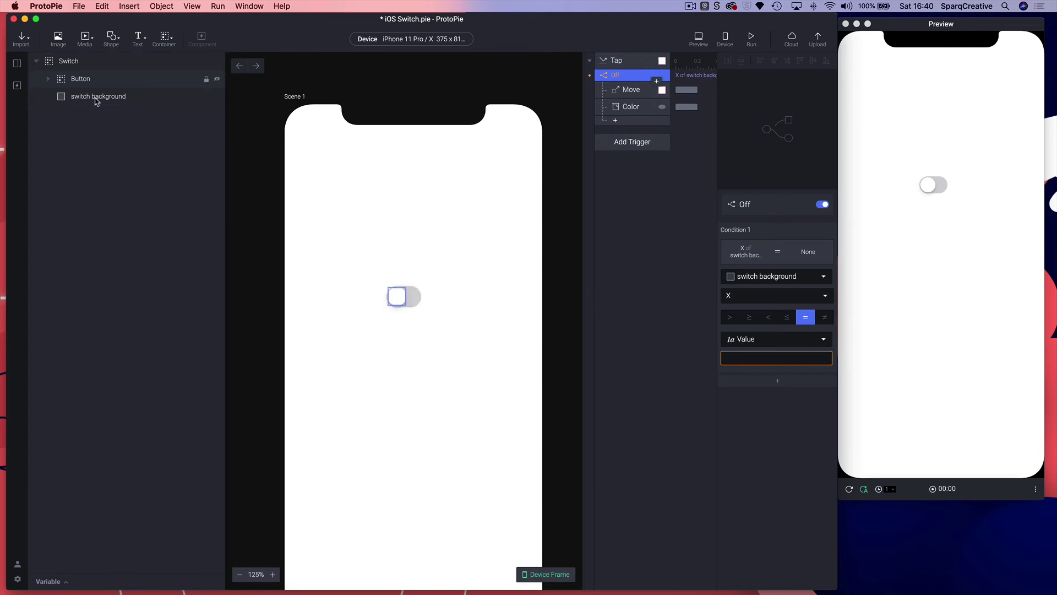
- Make the Off condition check that Button's X equals 2
left_click(48, 79)
left_click(48, 78)
left_click(61, 81)
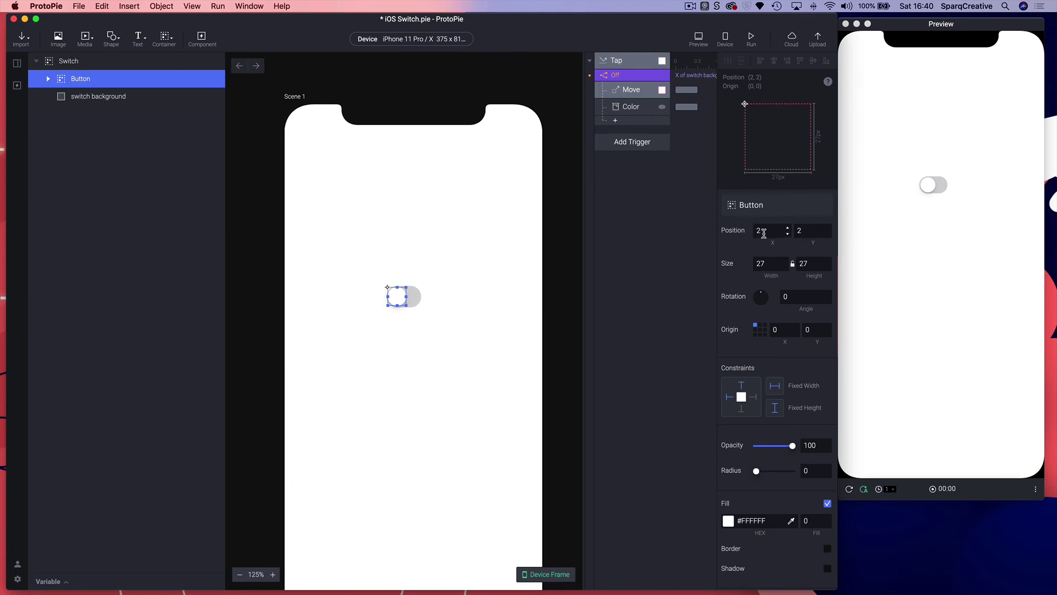
left_click(631, 75)
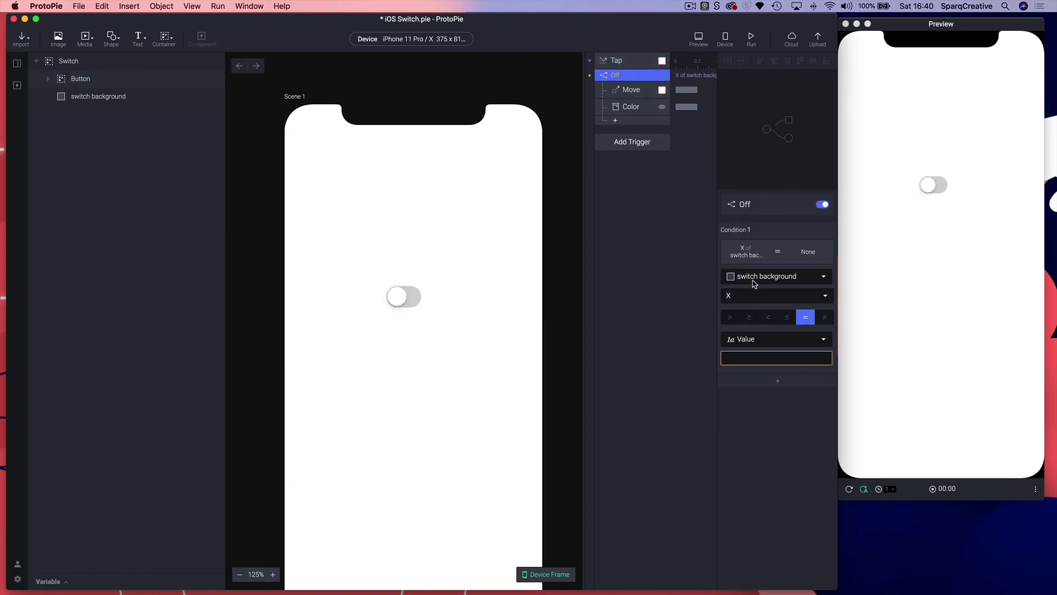
left_click(754, 284)
left_click(793, 346)
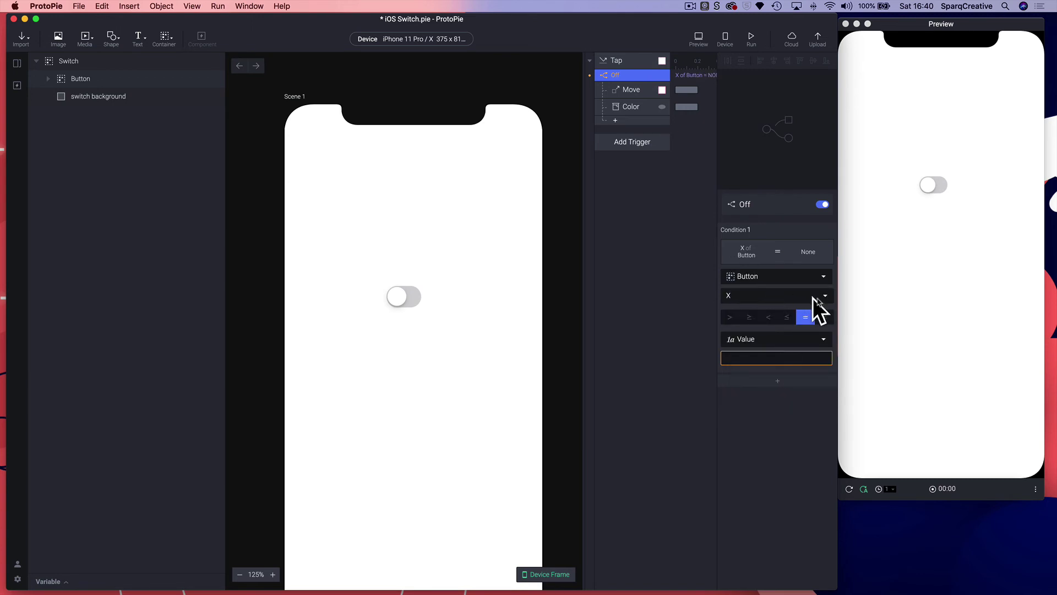
left_click(734, 360)
key("Return")
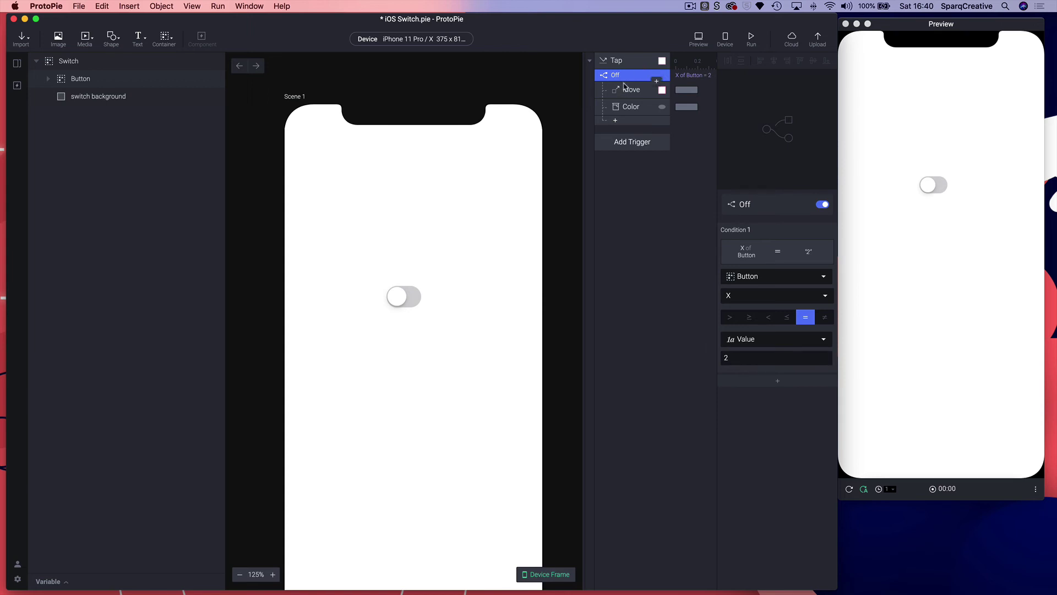
left_click_drag(628, 95, 622, 110)
- Duplicate Off into a condition named On that checks Button's X equals 22
key("super+d")
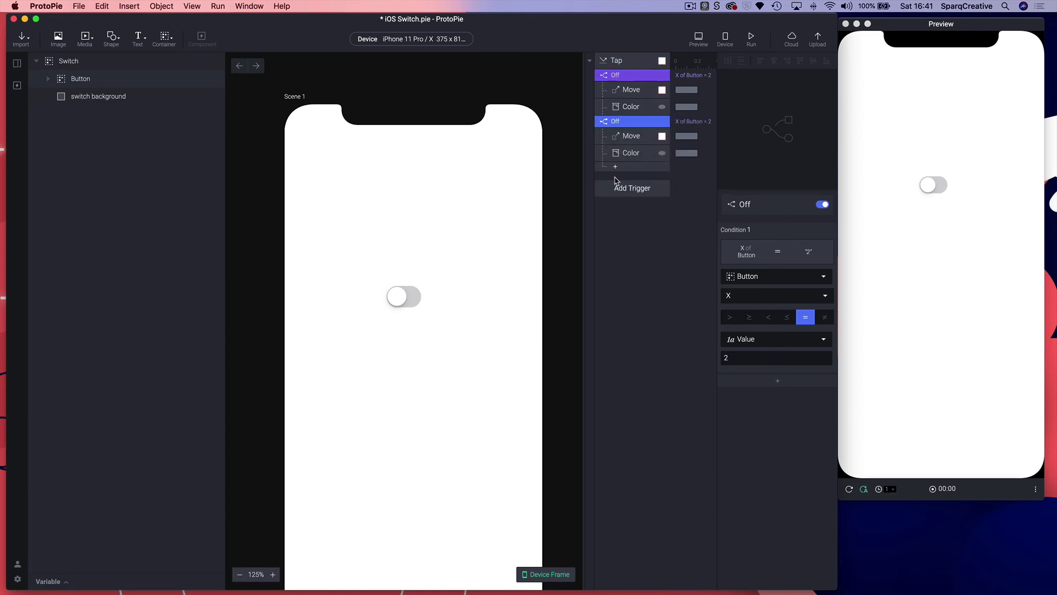
double_click(617, 122)
type("On")
key("Return")
left_click(626, 90)
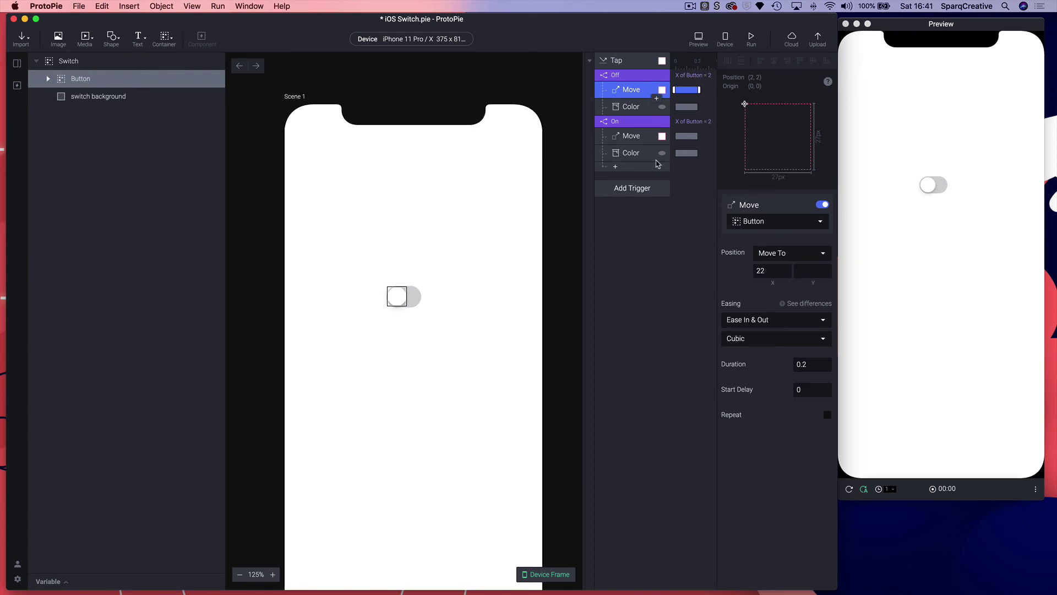
left_click(624, 122)
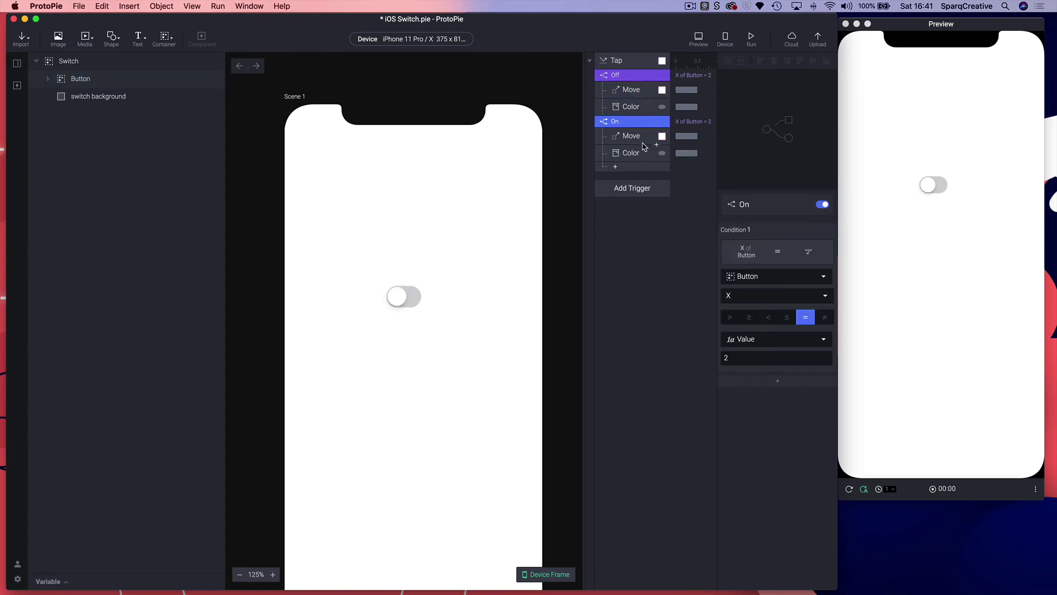
left_click(736, 359)
type("2")
key("Return")
- Retarget the On condition's Move response to X 2
left_click(631, 140)
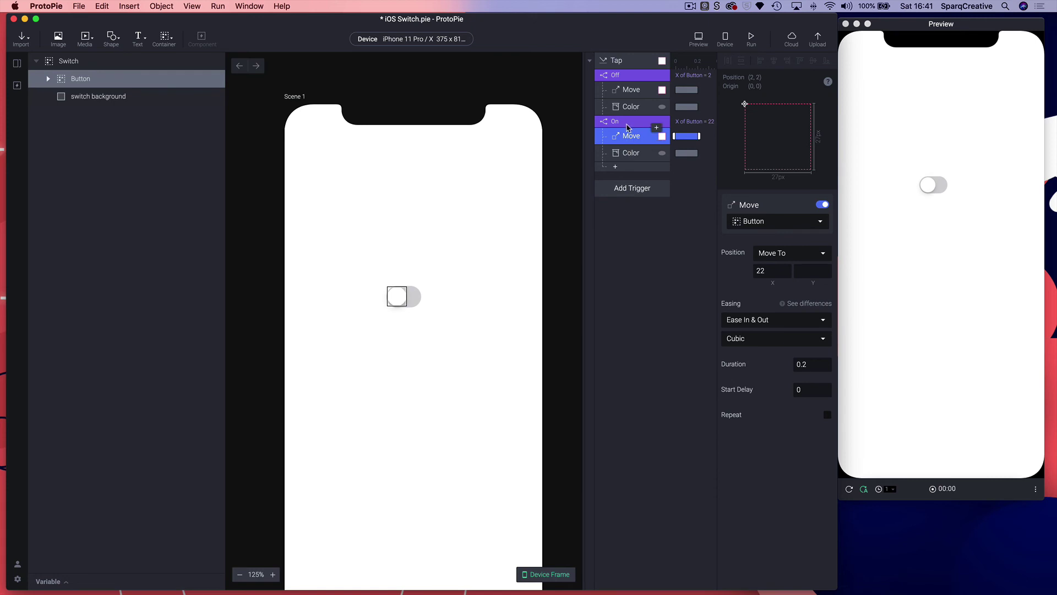
left_click(65, 80)
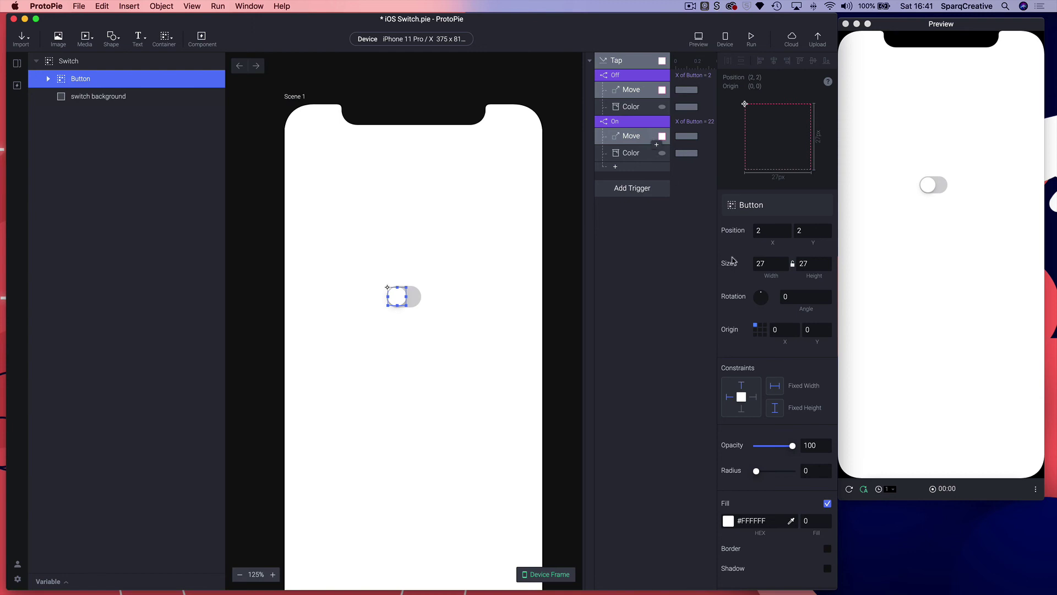
left_click(653, 133)
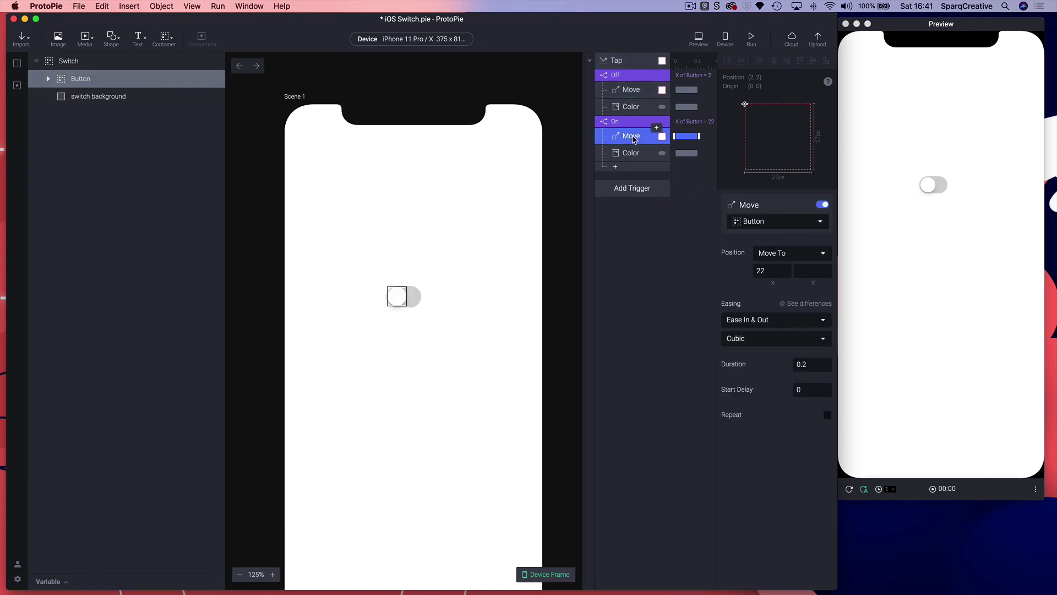
left_click(770, 270)
type("2")
key("Return")
left_click(656, 148)
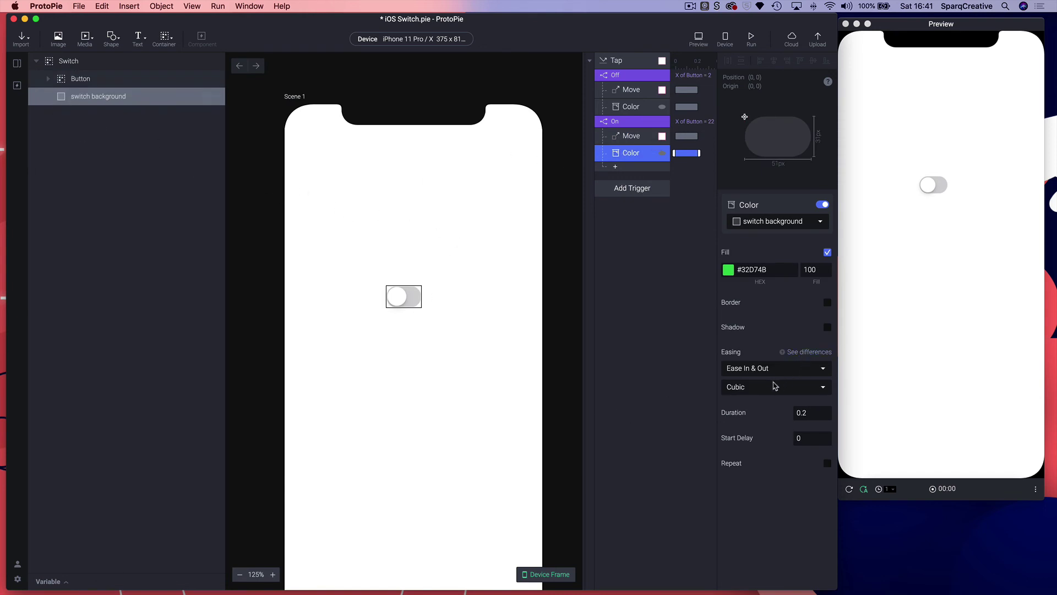
- Replace the On Color response's green with the background's grey #787880 and set fill opacity to 32
left_click(71, 98)
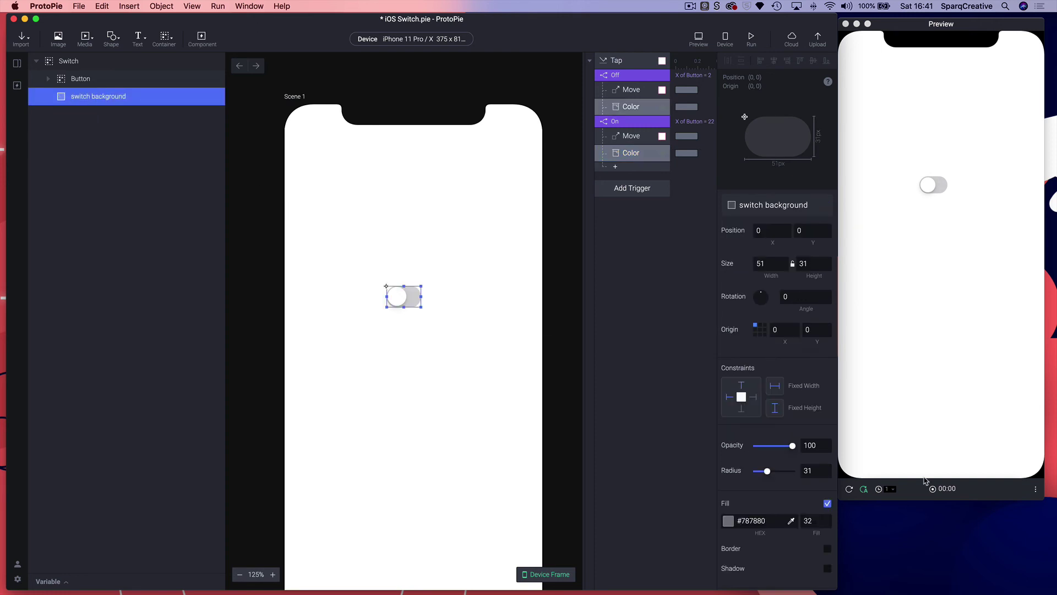
left_click(771, 523)
key("super+c")
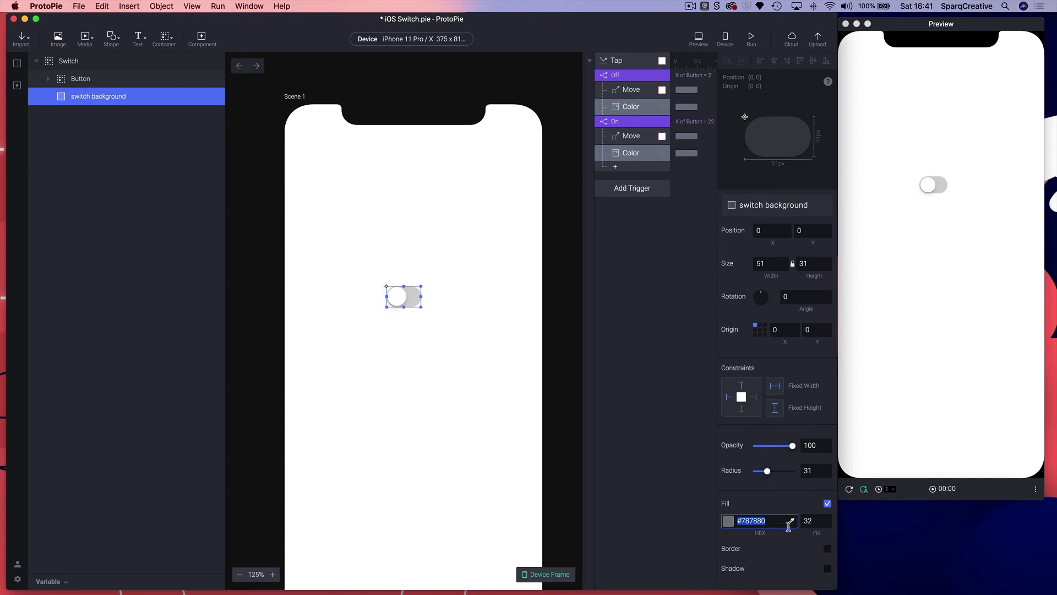
left_click(632, 153)
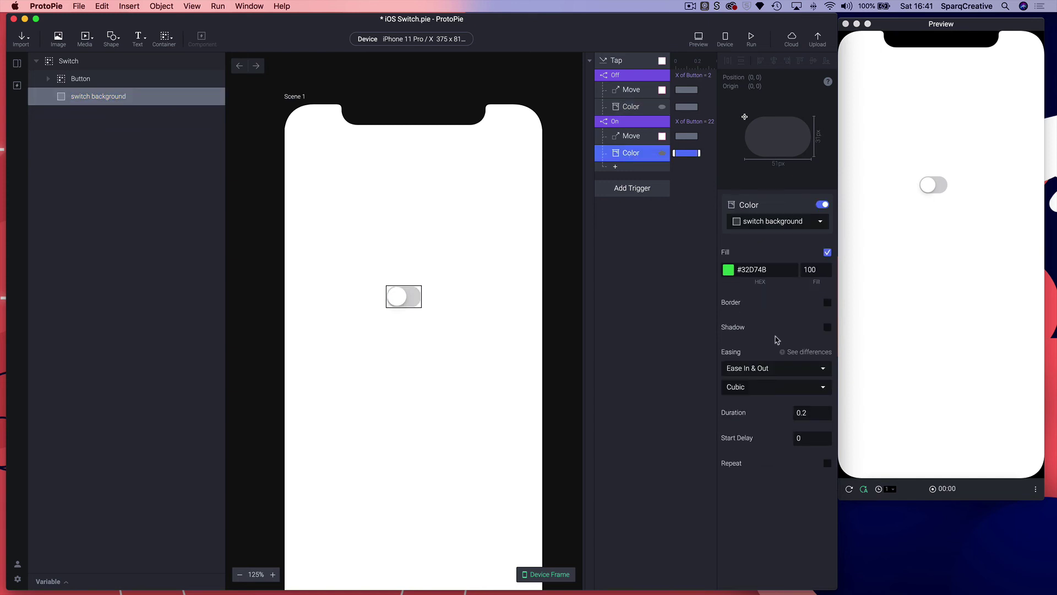
left_click(771, 269)
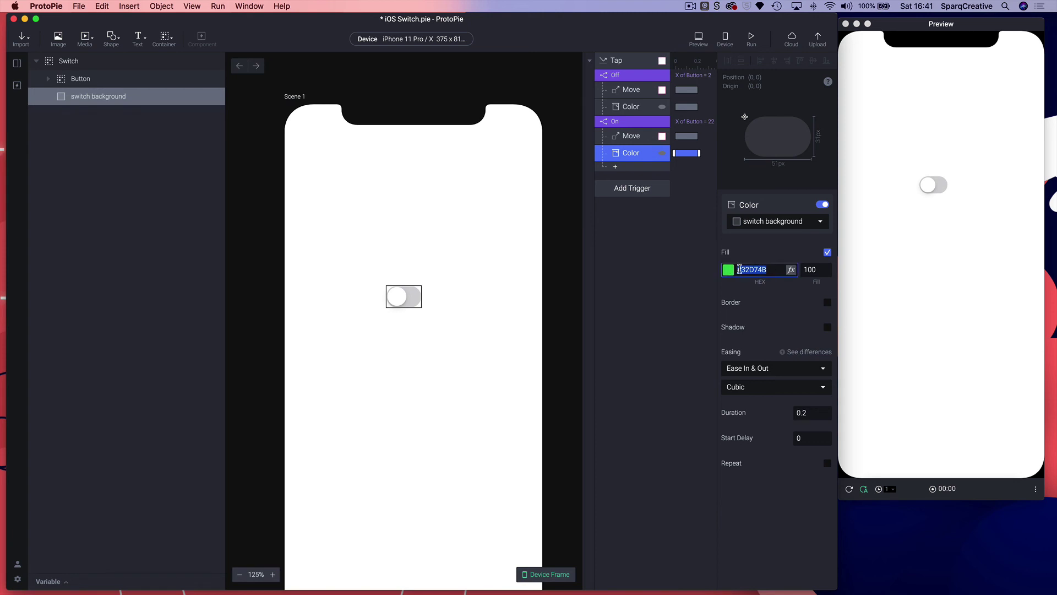
key("super+v")
key("BackSpace")
left_click(802, 268)
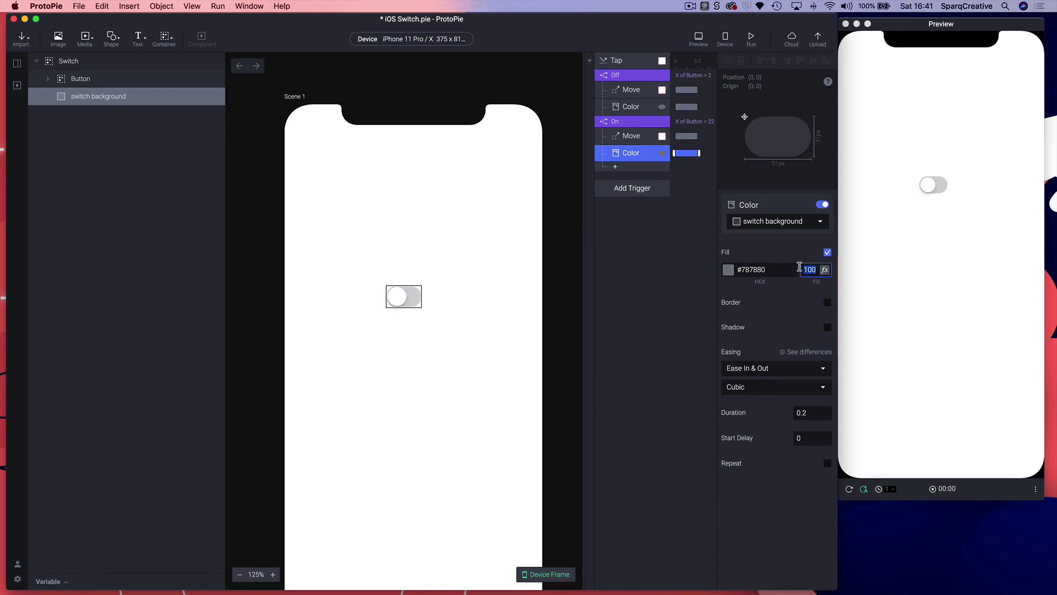
type("32")
key("Return")
left_click(617, 62)
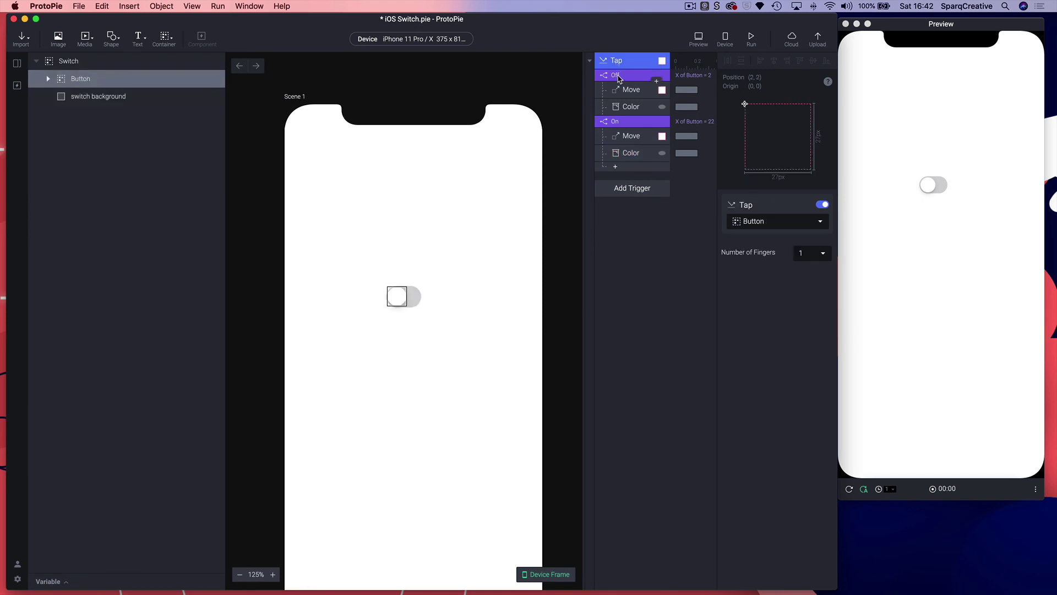
left_click(618, 77)
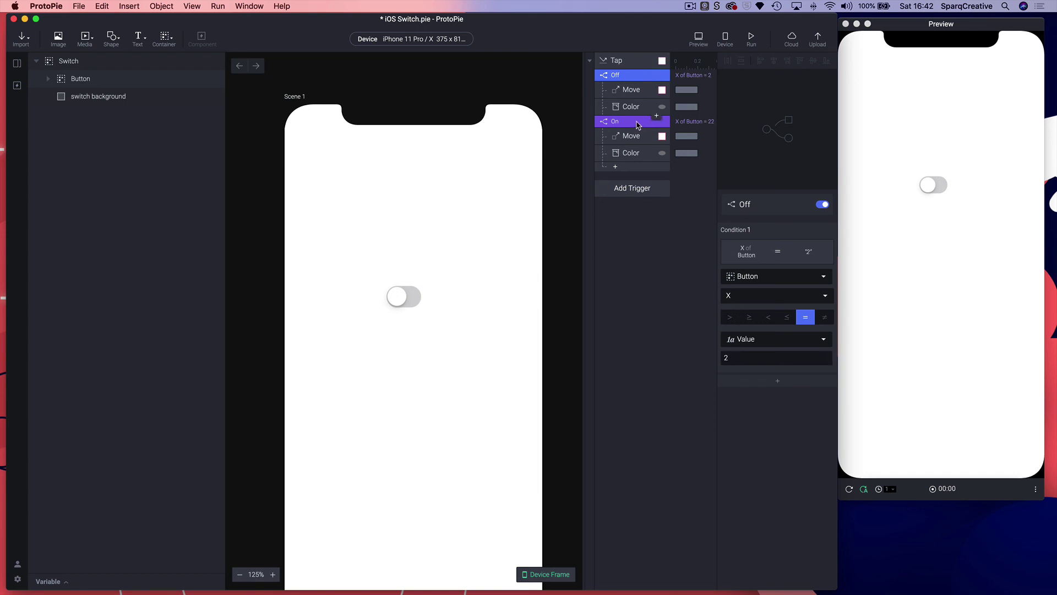
left_click(628, 91)
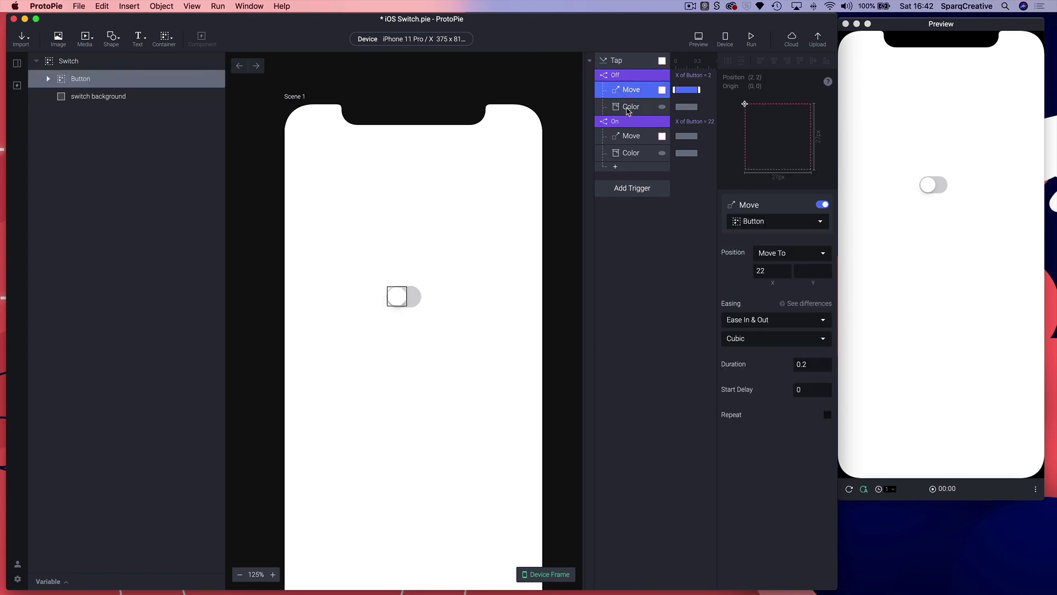
left_click(627, 108)
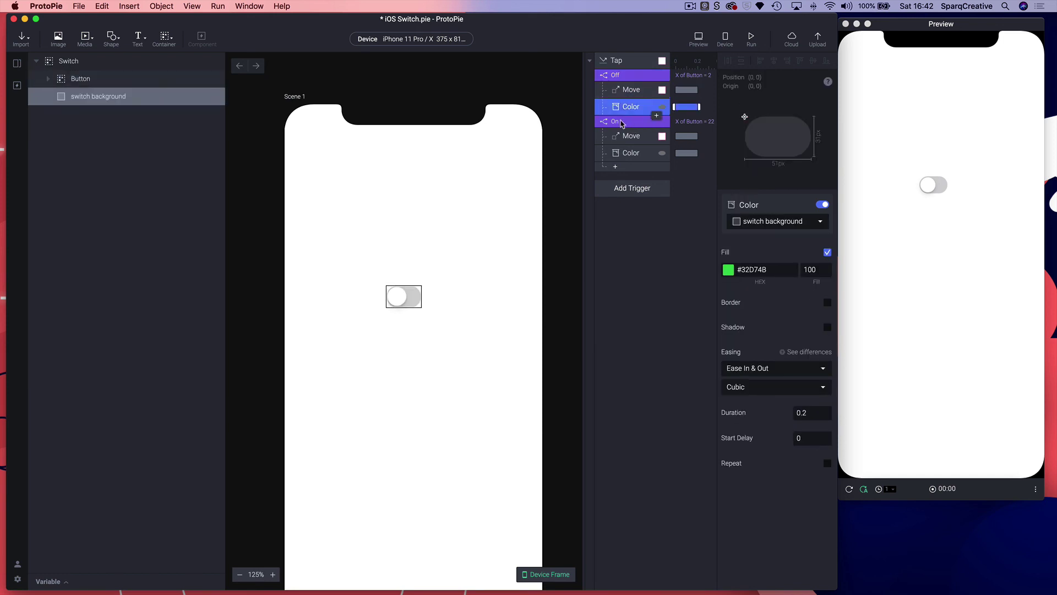
left_click(621, 123)
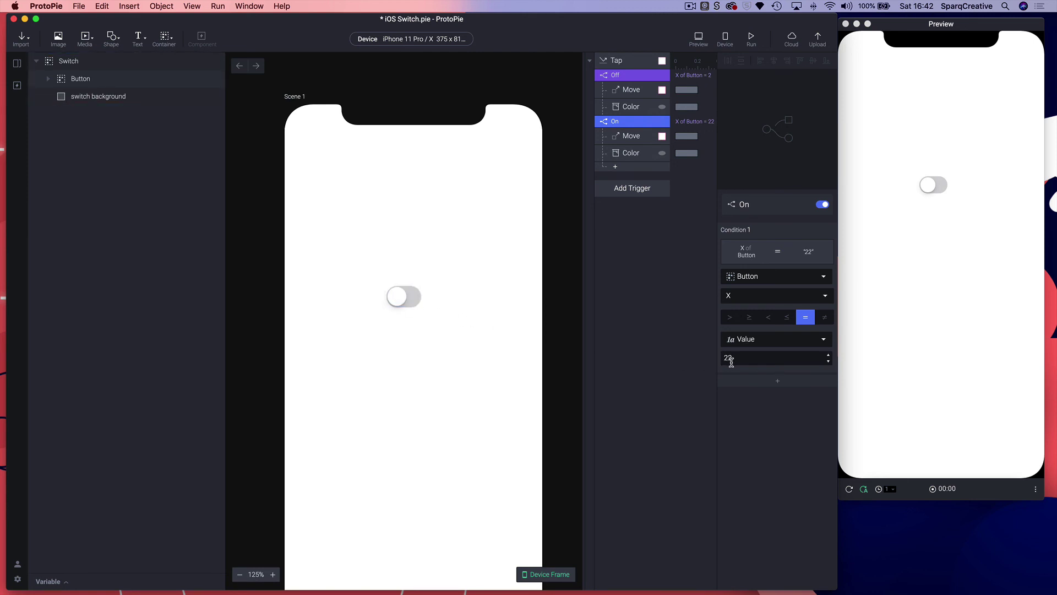
left_click(631, 139)
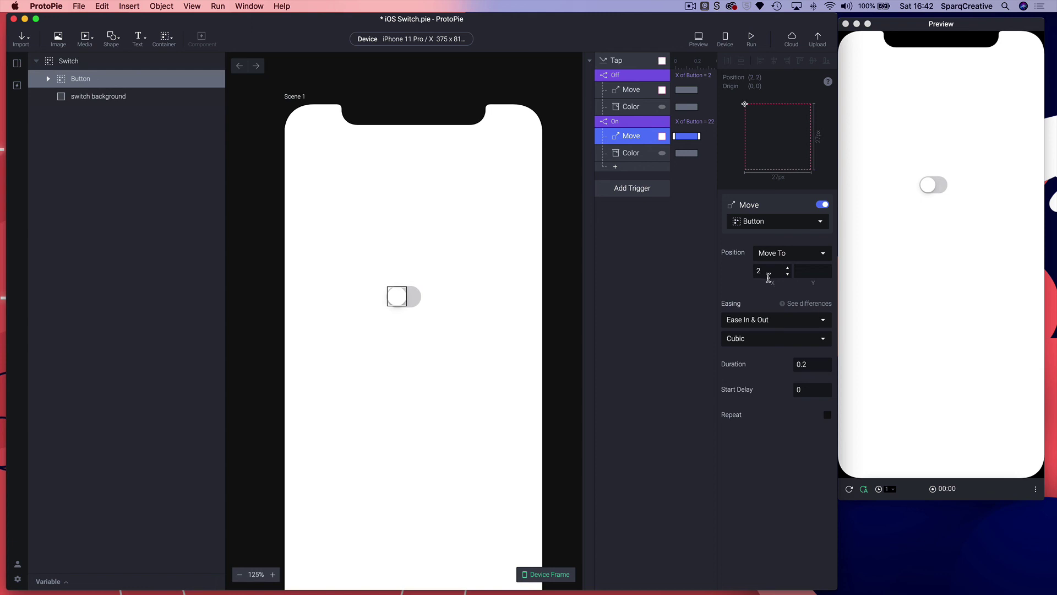
left_click(628, 154)
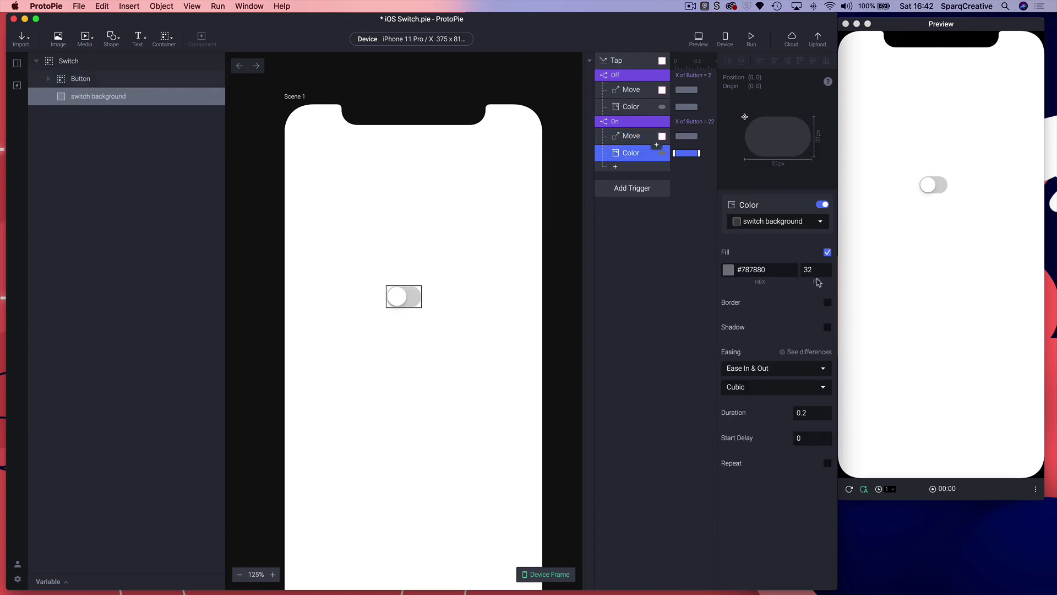
left_click(871, 337)
left_click(930, 185)
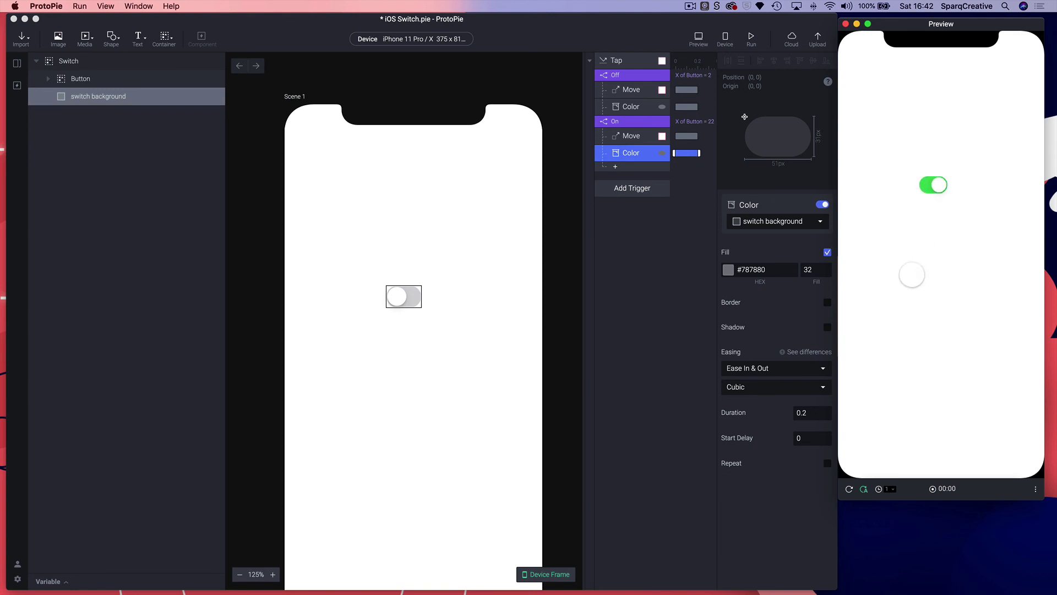
left_click(933, 184)
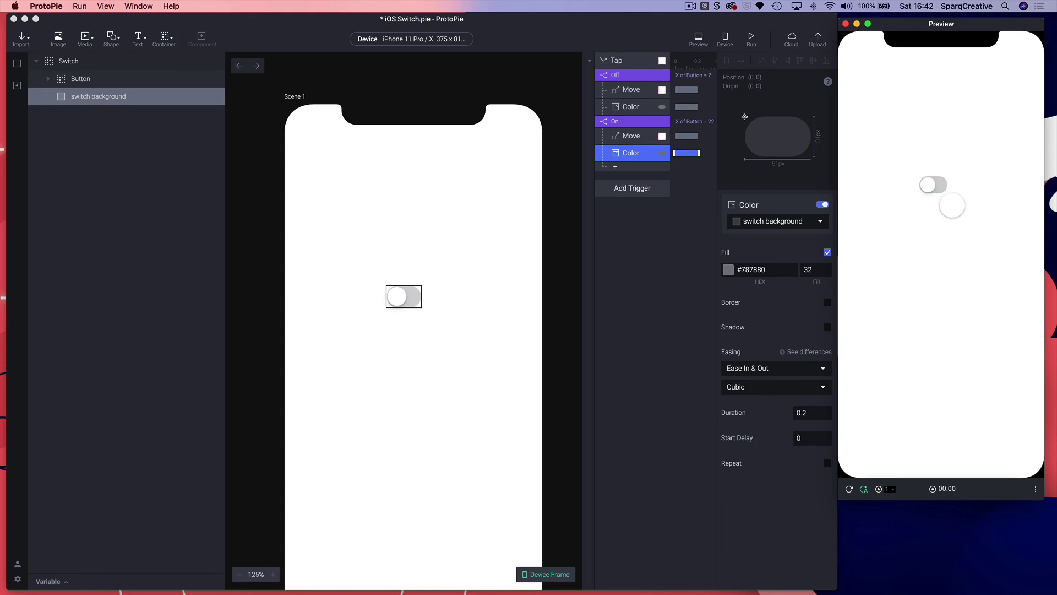
left_click(934, 184)
left_click(935, 184)
left_click(489, 417)
left_click(451, 428)
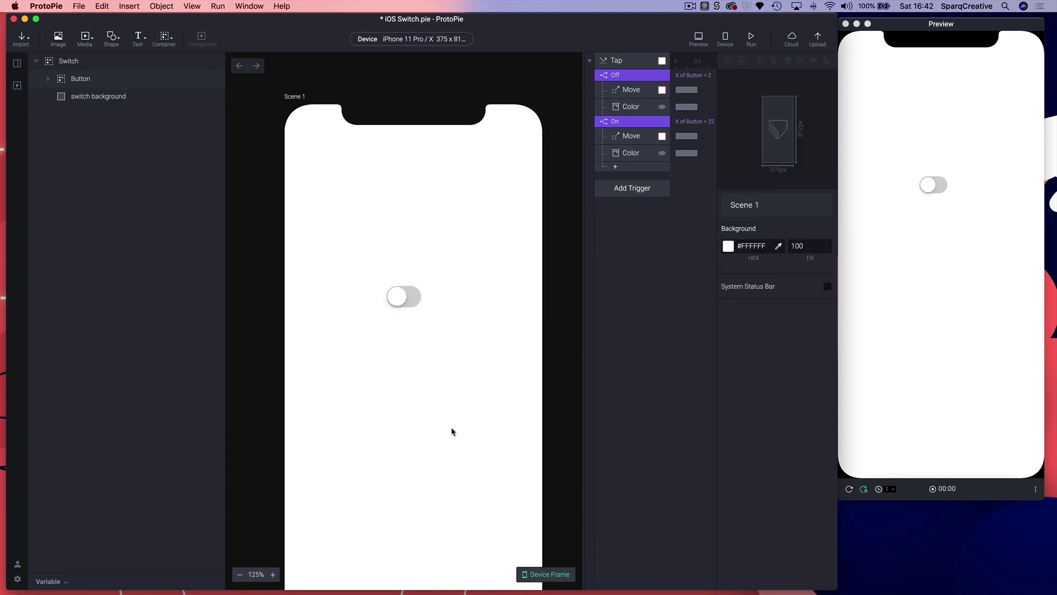
left_click(408, 301)
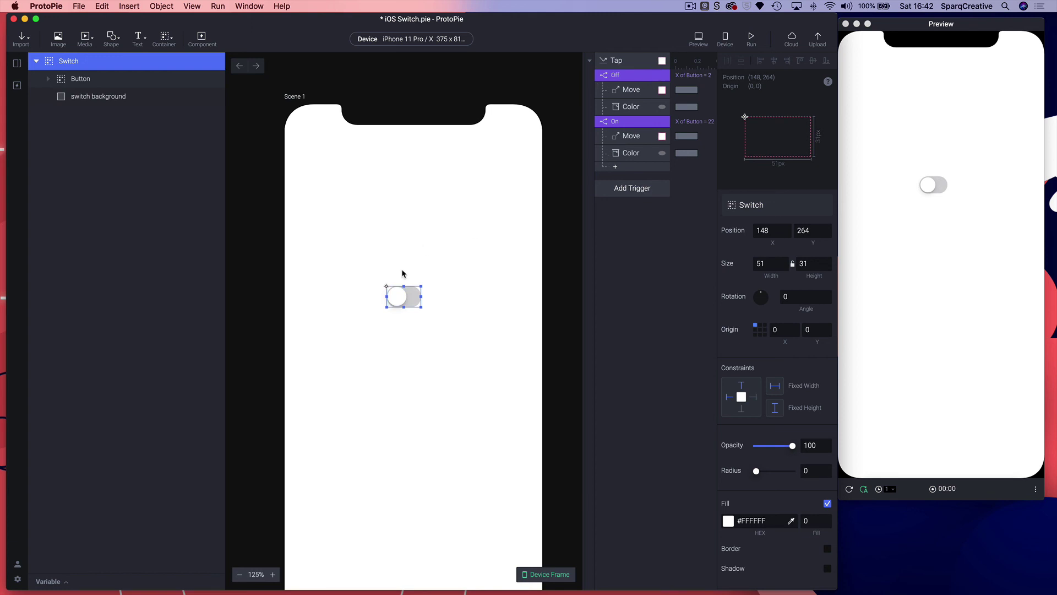
scroll(402, 336, "down", 1)
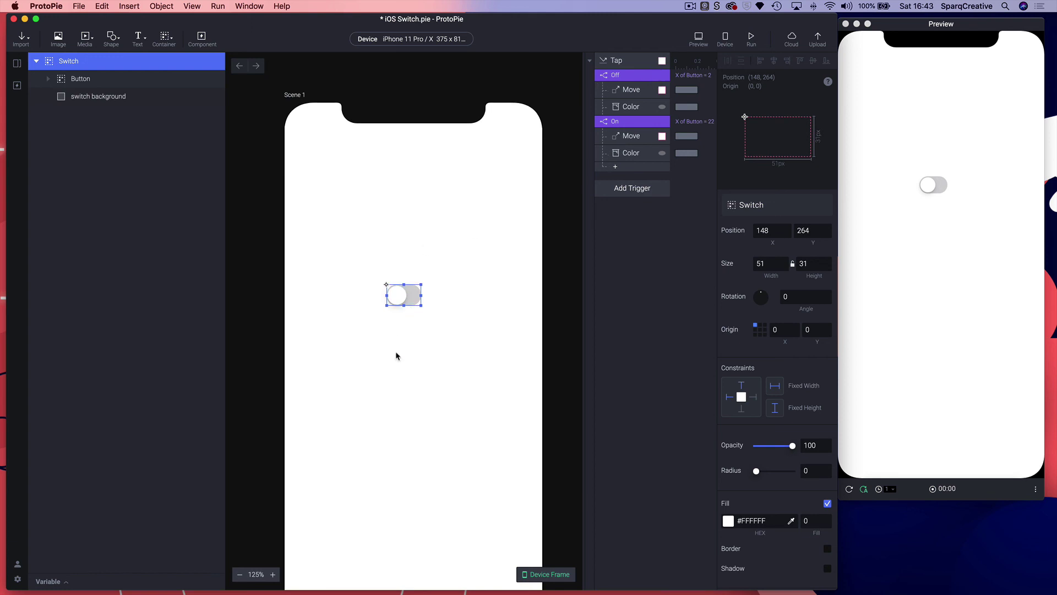
left_click(453, 380)
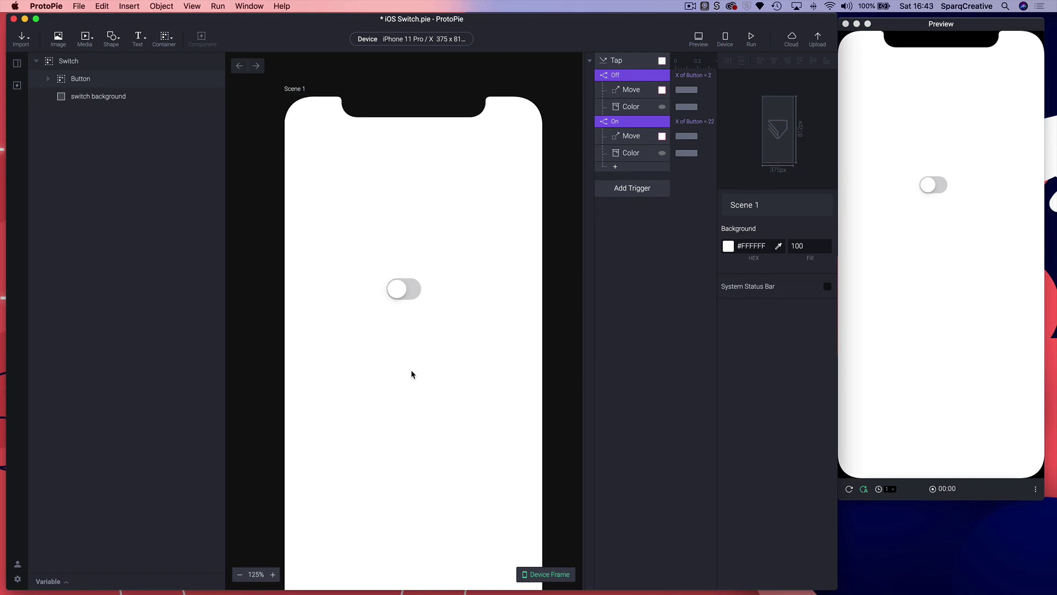
scroll(412, 372, "right", 1)
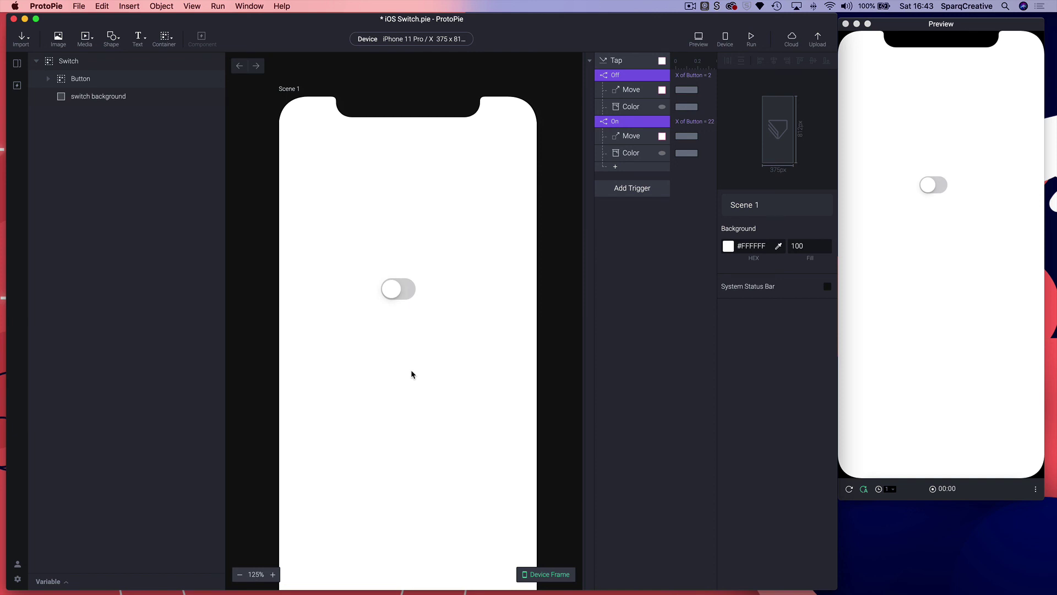